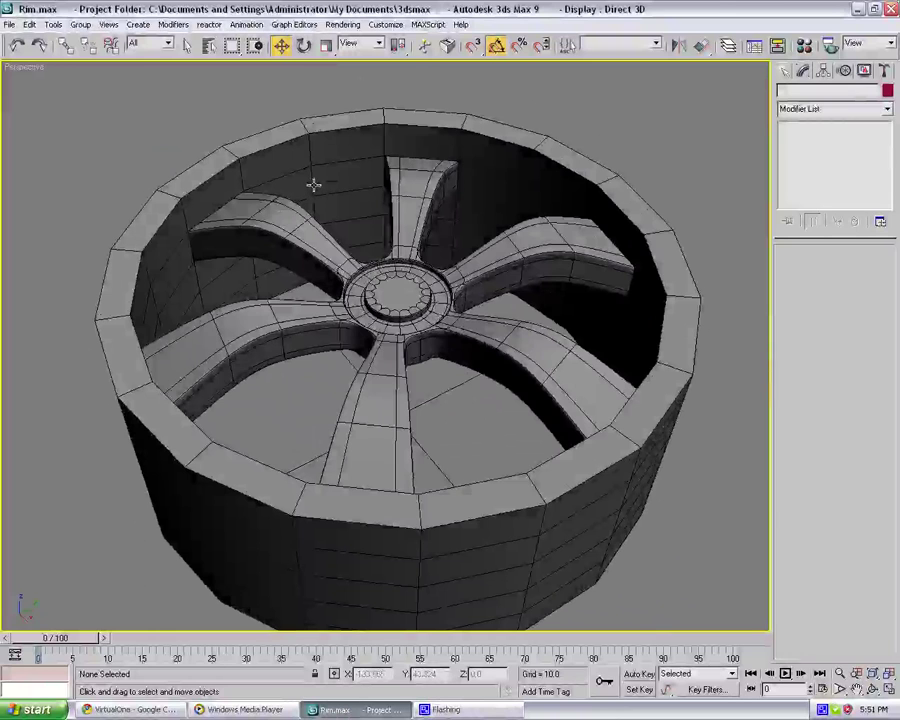
Isolate the wheel's outer barrel tube from the spokes and hub
{"action": "left_click", "coordinate": [313, 185]}
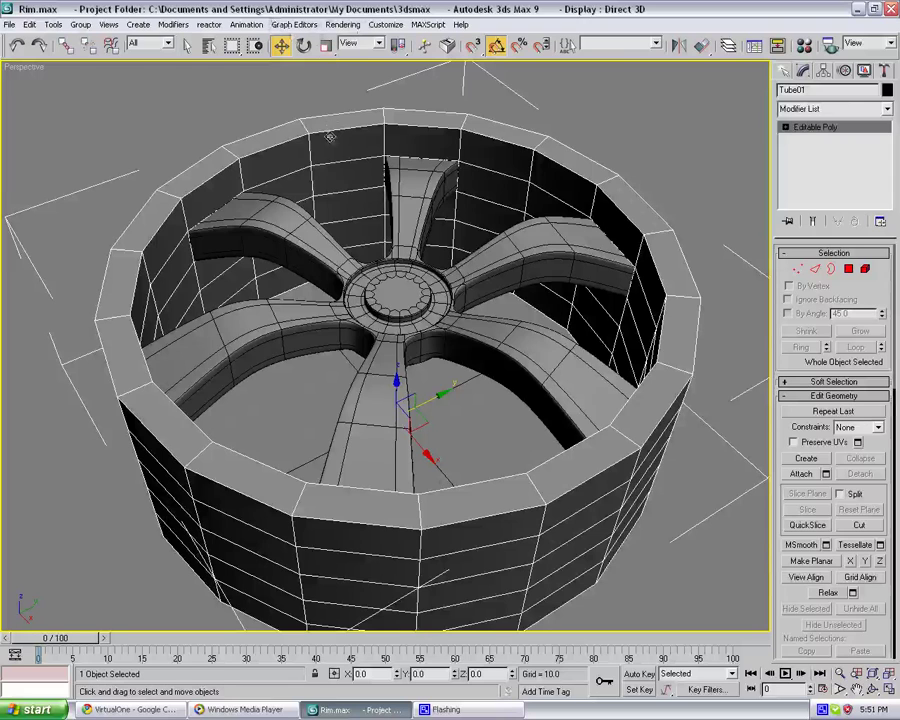
{"action": "key", "text": "alt+q"}
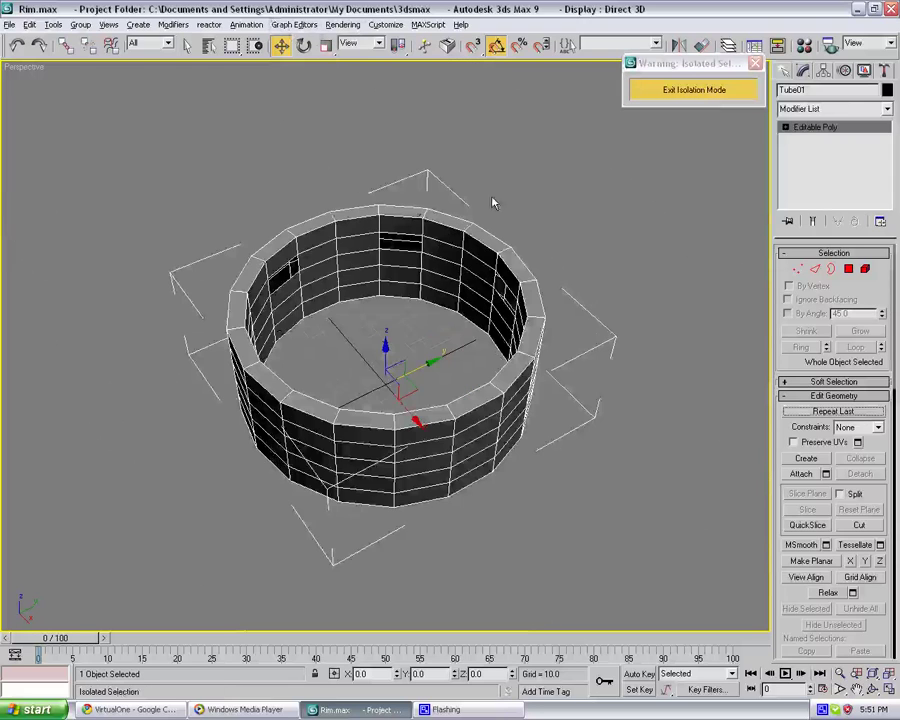
{"action": "scroll", "coordinate": [490, 210], "scroll_direction": "up", "scroll_amount": 4}
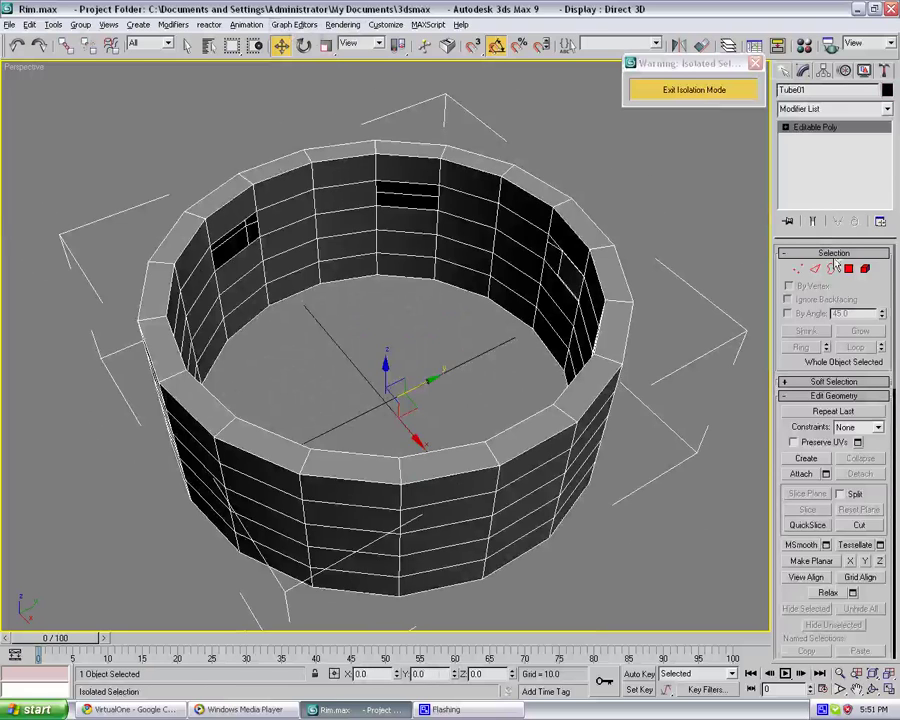
Cap the six open hole borders around the barrel's inner wall
{"action": "left_click", "coordinate": [816, 270]}
{"action": "left_click", "coordinate": [417, 206]}
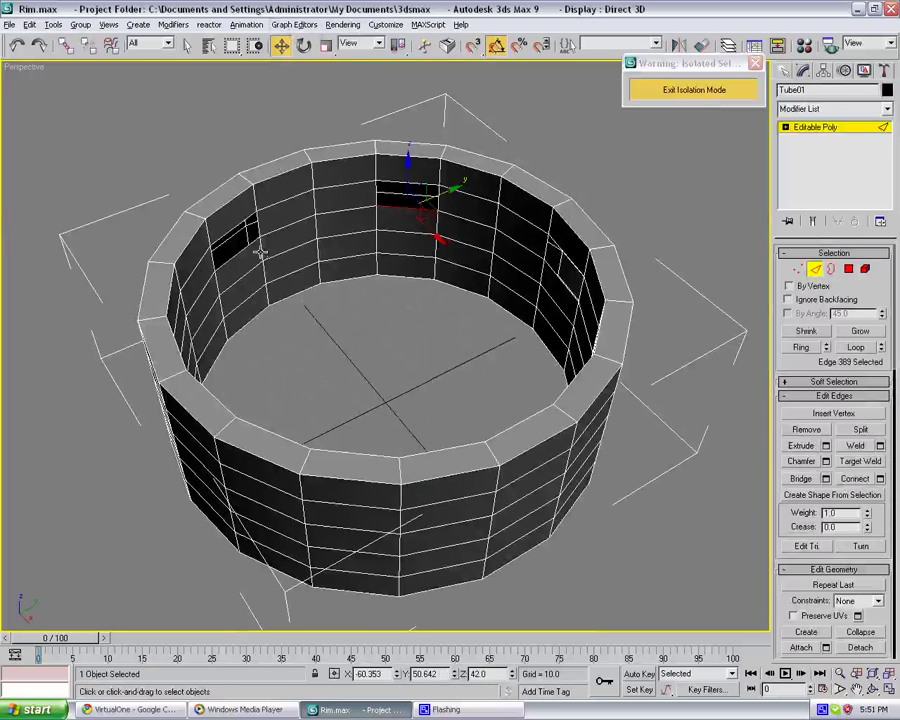
{"action": "left_click", "coordinate": [831, 270]}
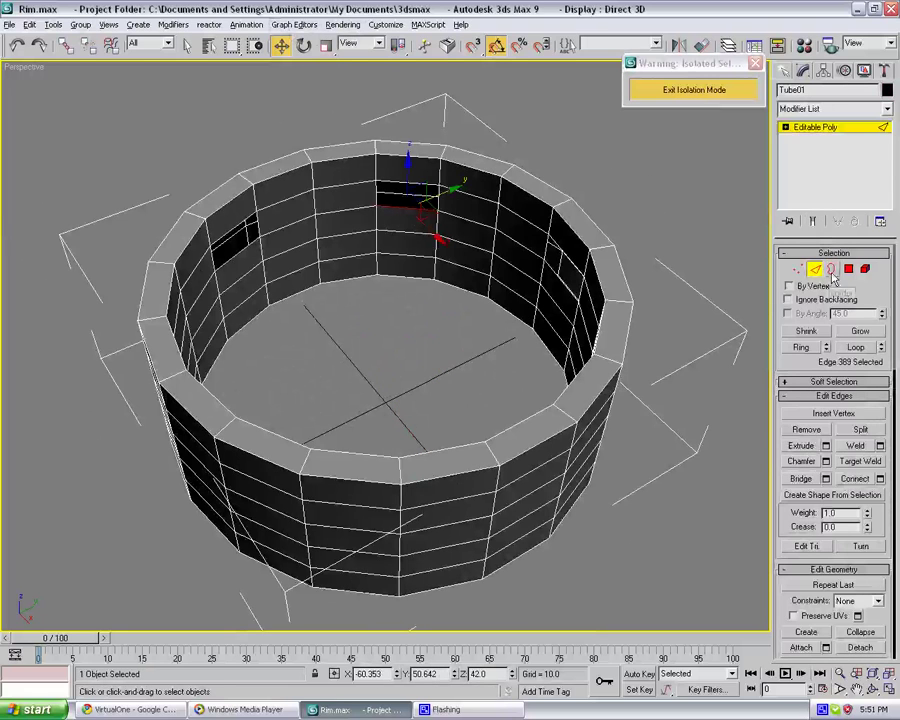
{"action": "left_click", "coordinate": [384, 204]}
{"action": "left_click", "coordinate": [235, 262], "text": "ctrl"}
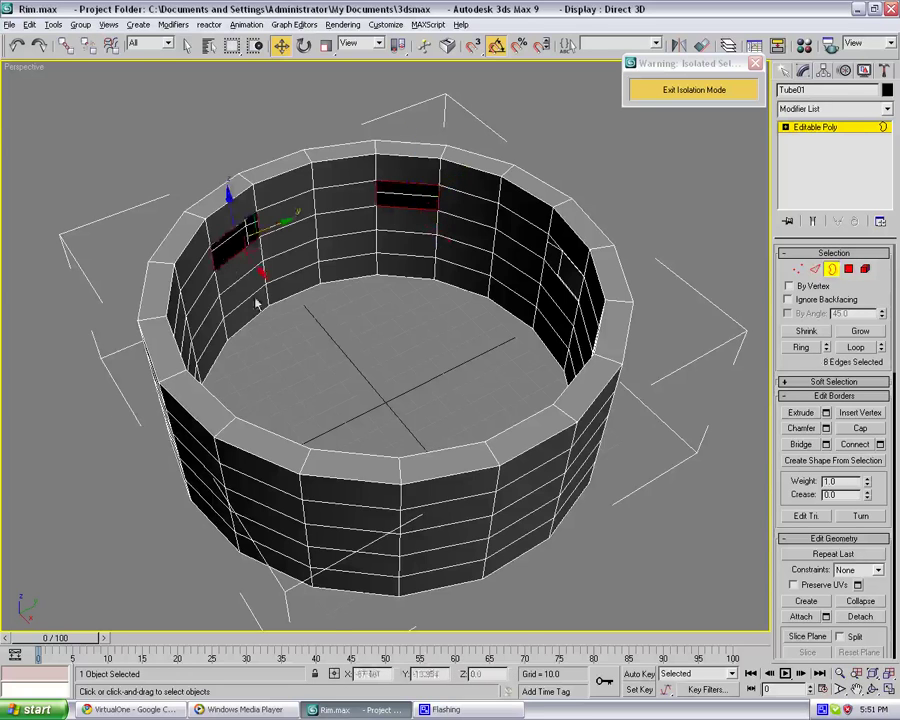
{"action": "middle_click_drag", "start_coordinate": [256, 296], "coordinate": [328, 233], "text": "alt"}
{"action": "left_click", "coordinate": [333, 235], "text": "ctrl"}
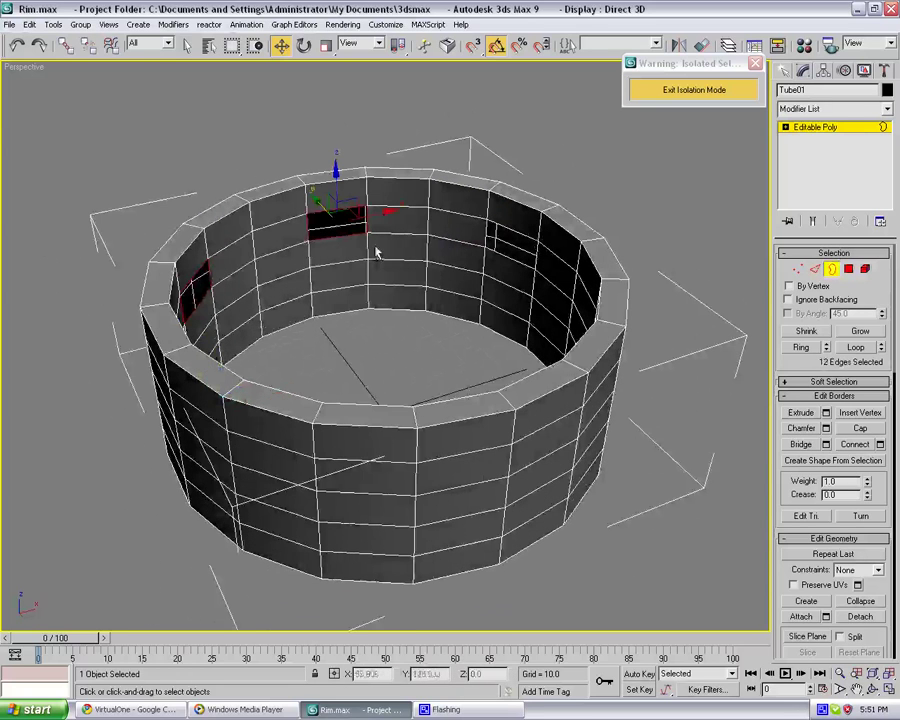
{"action": "left_click", "coordinate": [488, 252], "text": "ctrl"}
{"action": "middle_click_drag", "start_coordinate": [486, 256], "coordinate": [434, 253], "text": "alt"}
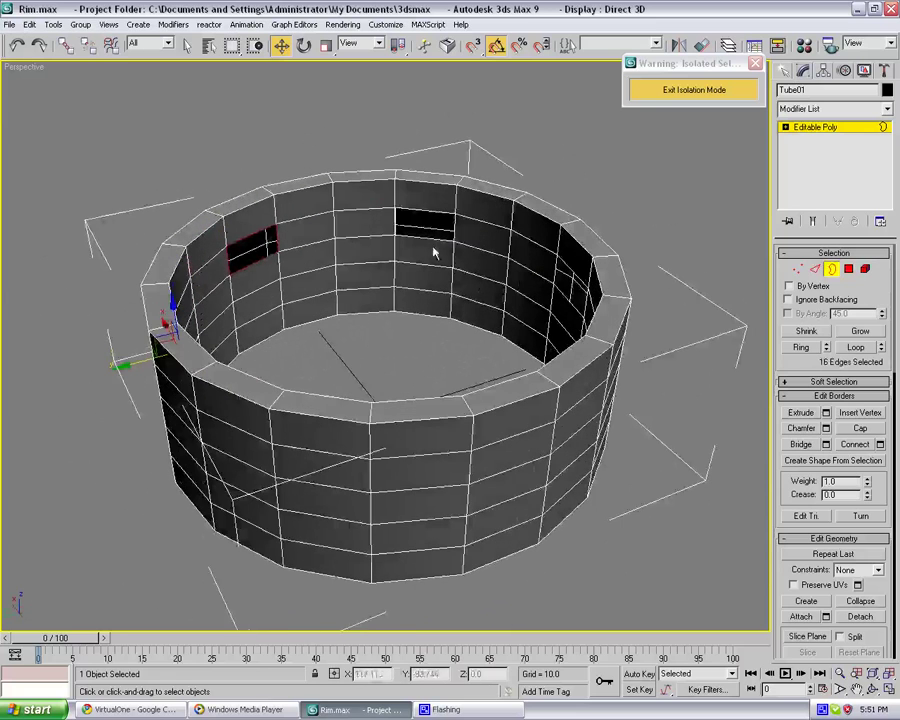
{"action": "left_click", "coordinate": [422, 242], "text": "ctrl"}
{"action": "middle_click_drag", "start_coordinate": [374, 303], "coordinate": [488, 305], "text": "alt"}
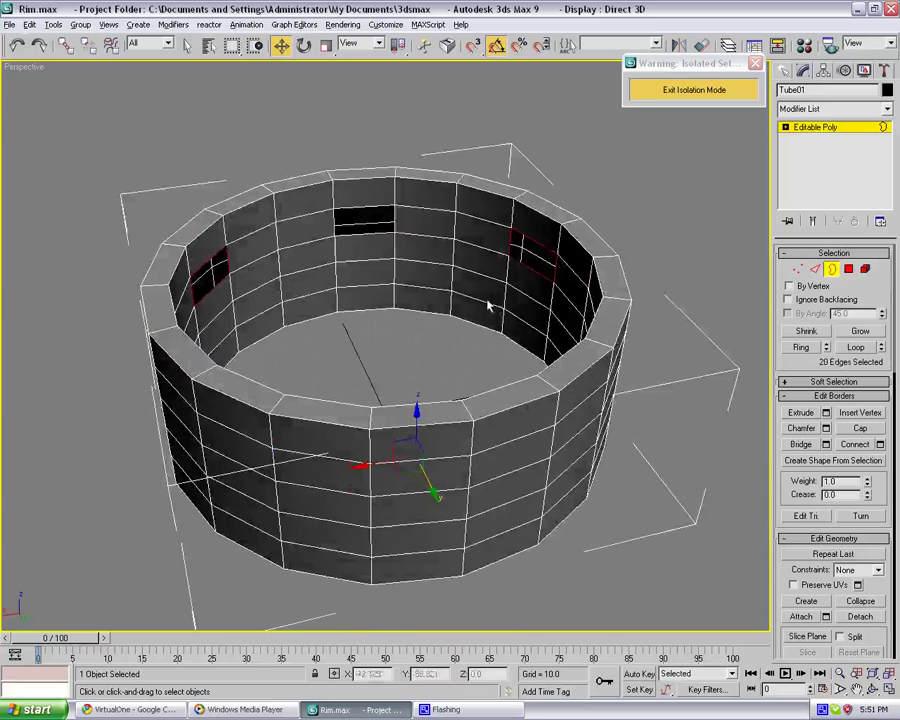
{"action": "left_click", "coordinate": [382, 230], "text": "ctrl"}
{"action": "left_click", "coordinate": [855, 428]}
{"action": "left_click", "coordinate": [669, 303]}
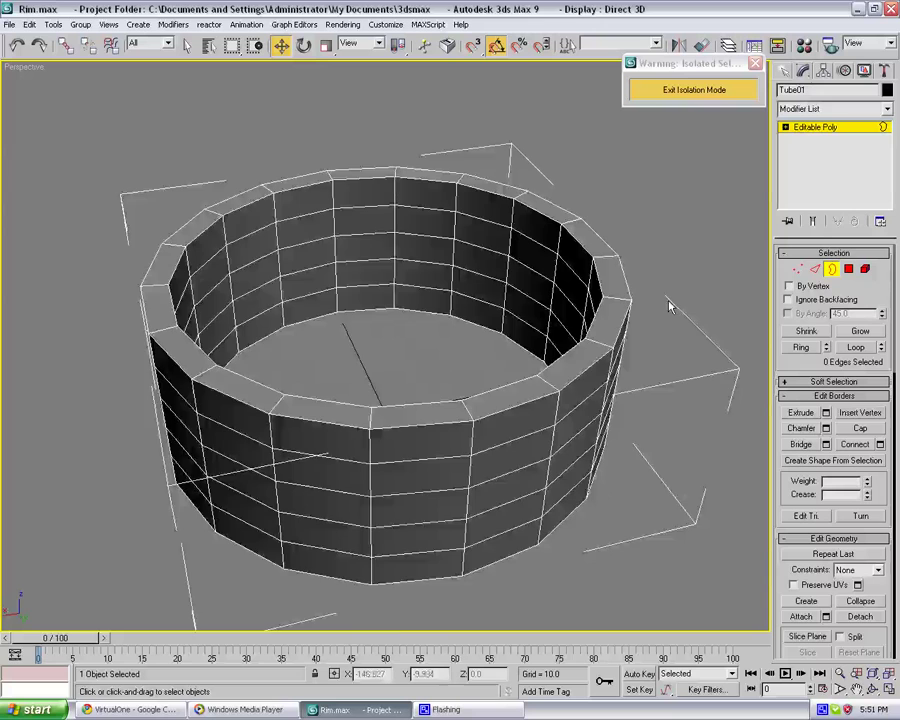
Connect the ring of vertical edges in the inner wall's top row with 1 segment at slide -30
{"action": "middle_click_drag", "start_coordinate": [669, 303], "coordinate": [600, 305], "text": "alt"}
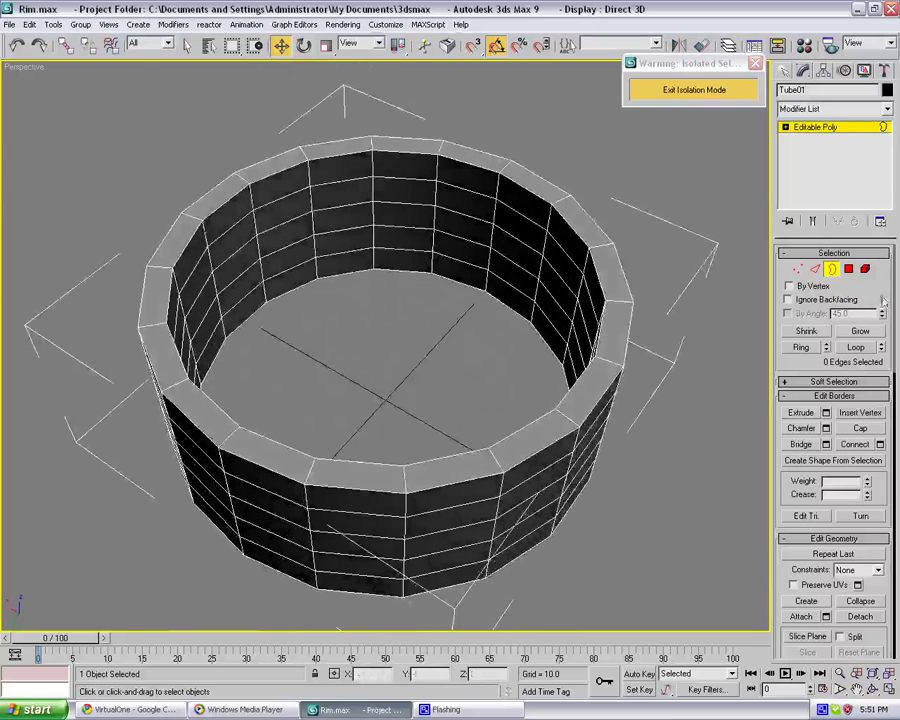
{"action": "left_click", "coordinate": [817, 270]}
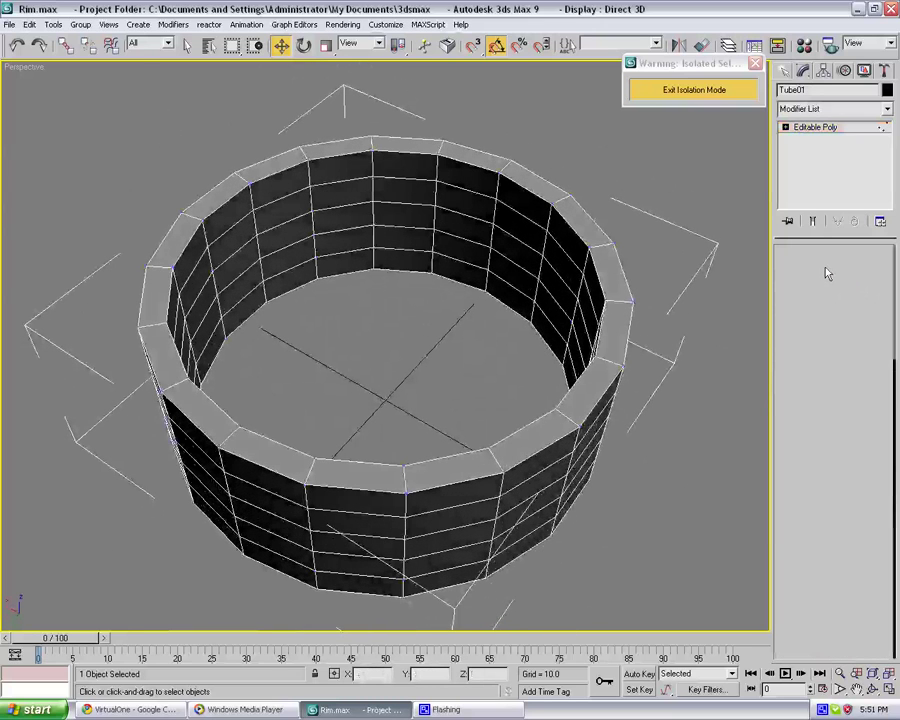
{"action": "left_click", "coordinate": [816, 270]}
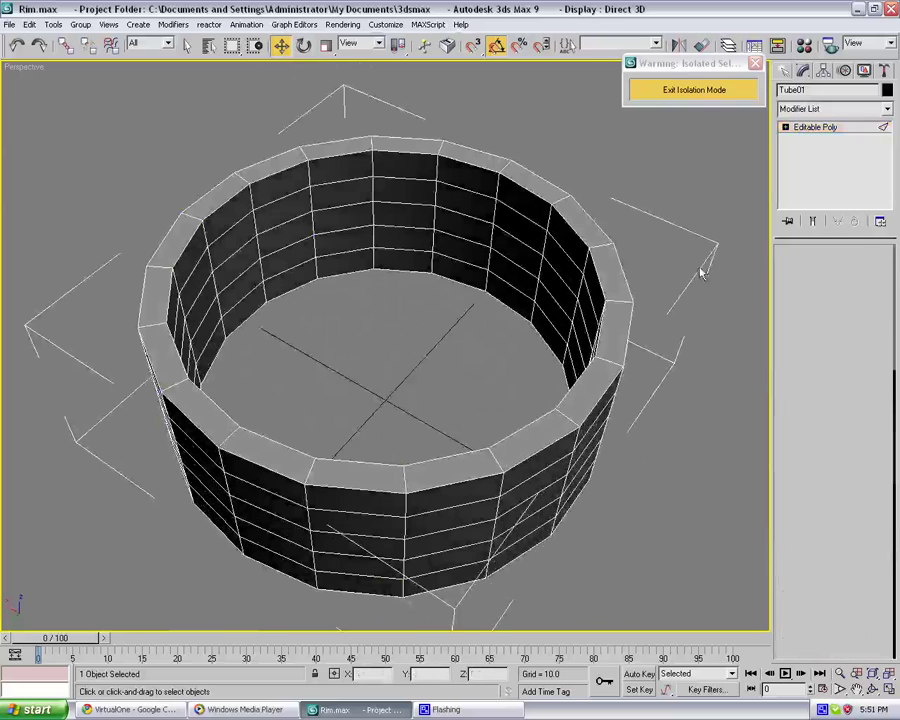
{"action": "left_click", "coordinate": [369, 192]}
{"action": "left_click", "coordinate": [374, 191]}
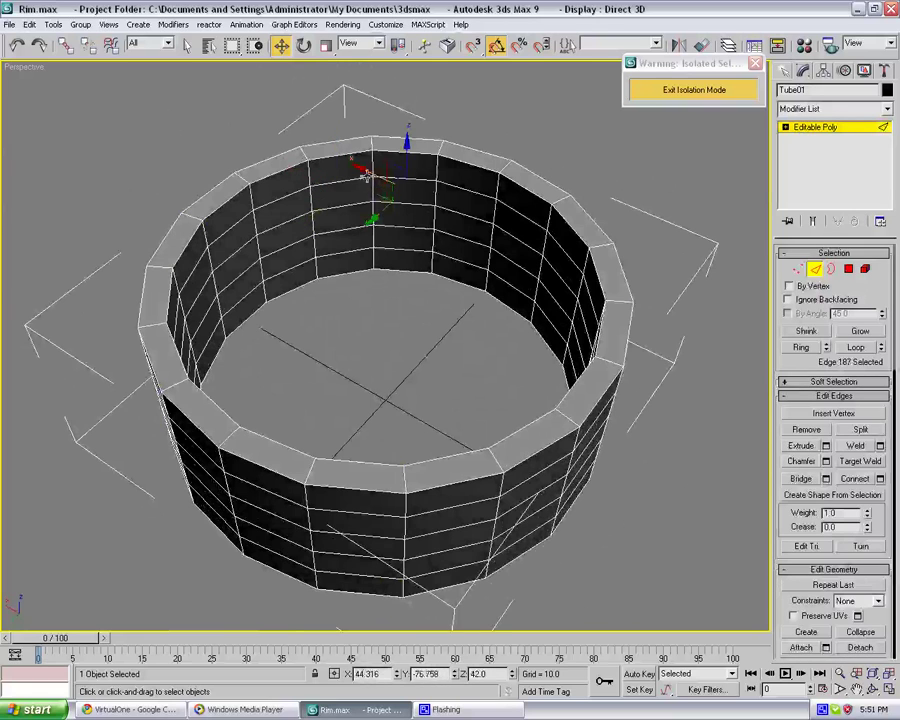
{"action": "left_click", "coordinate": [368, 177]}
{"action": "left_click", "coordinate": [374, 173]}
{"action": "left_click", "coordinate": [376, 178]}
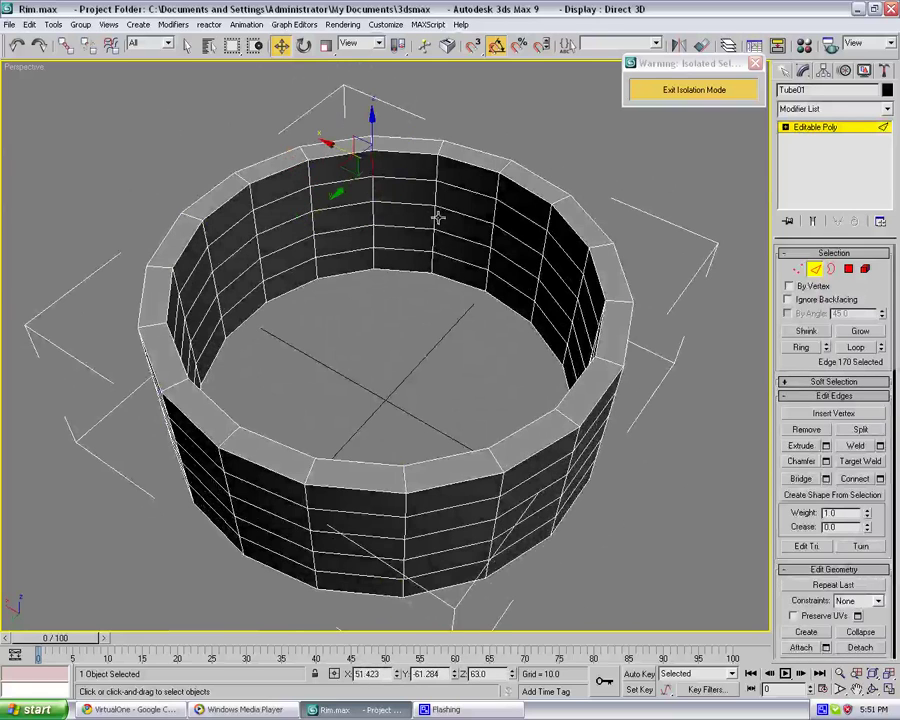
{"action": "left_click", "coordinate": [800, 347]}
{"action": "left_click", "coordinate": [880, 478]}
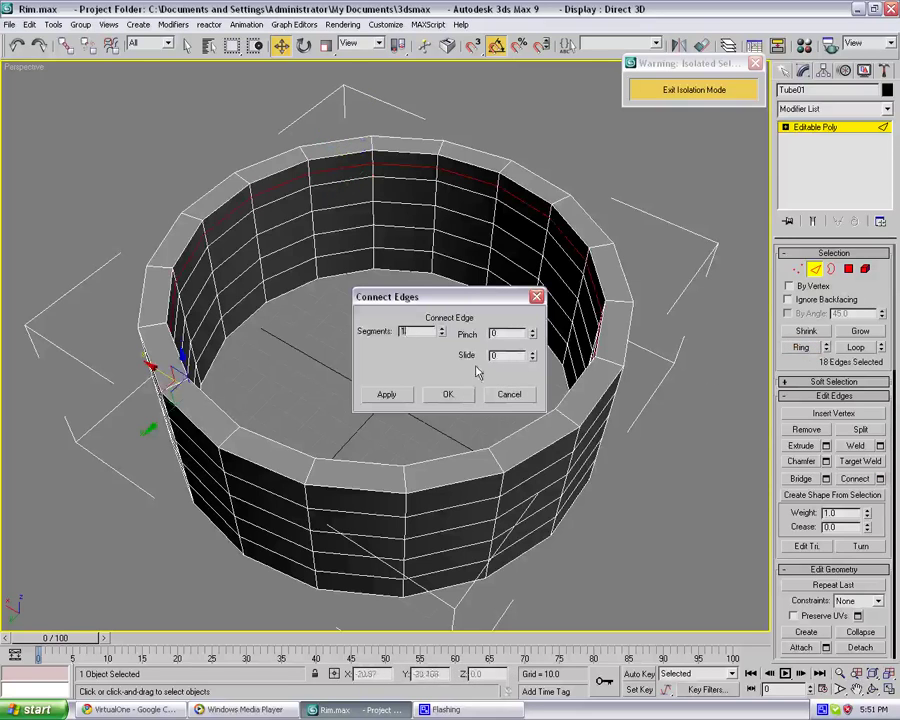
{"action": "left_click_drag", "start_coordinate": [531, 365], "coordinate": [533, 403]}
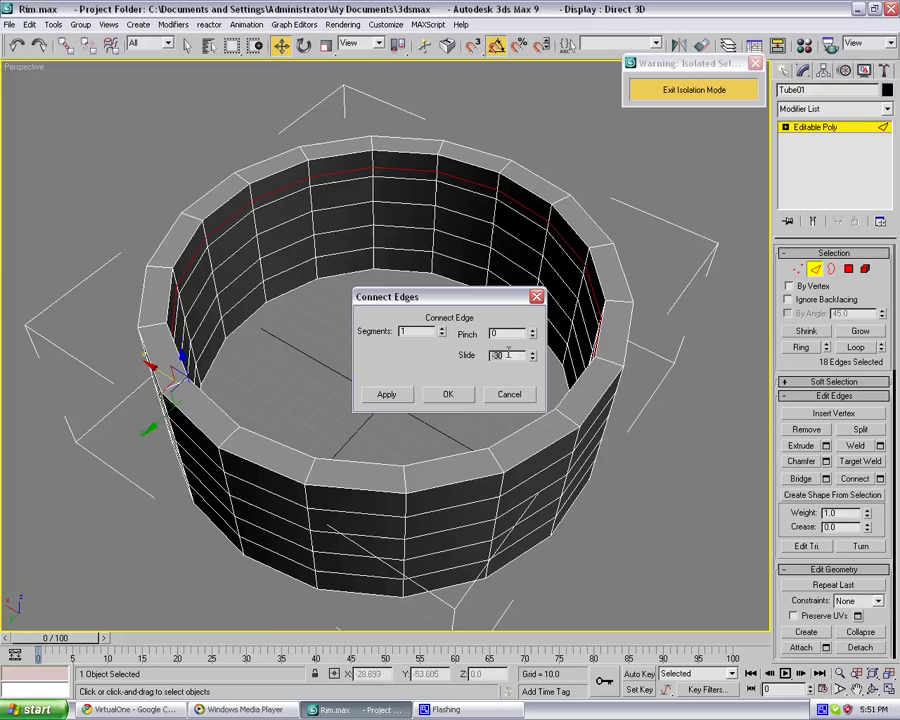
{"action": "left_click", "coordinate": [448, 394]}
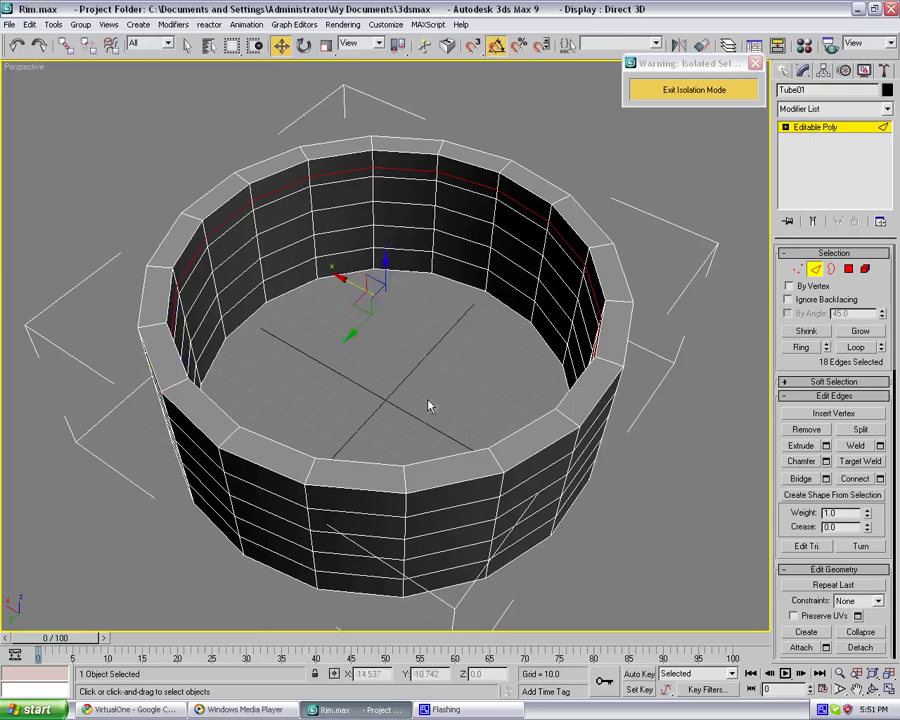
{"action": "left_click", "coordinate": [412, 388]}
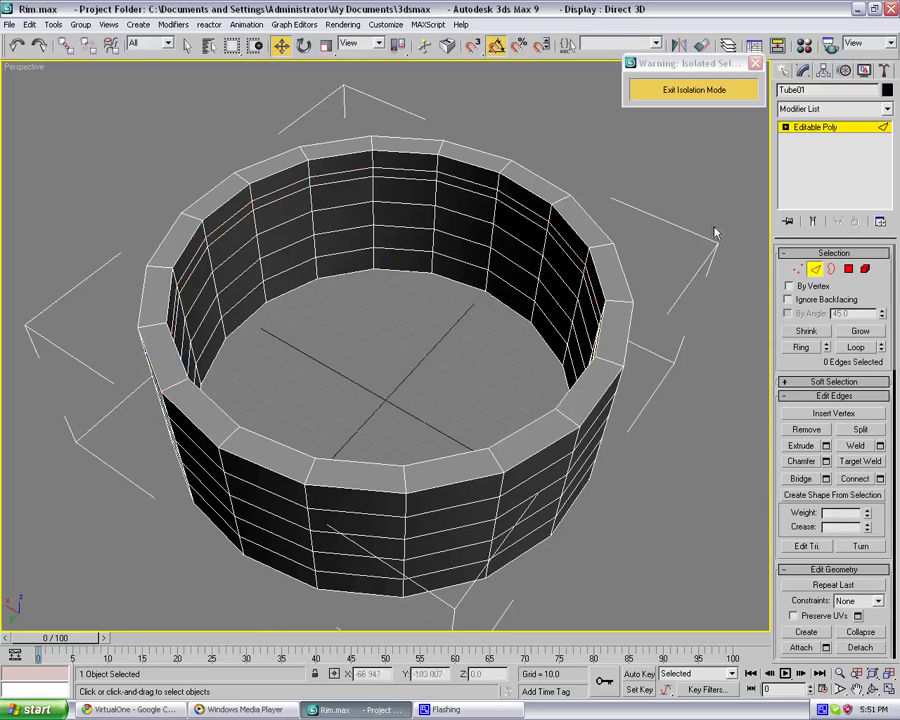
Connect the ring of short vertical edges just below the new inner loop with 1 segment at slide 0
{"action": "left_click", "coordinate": [372, 170]}
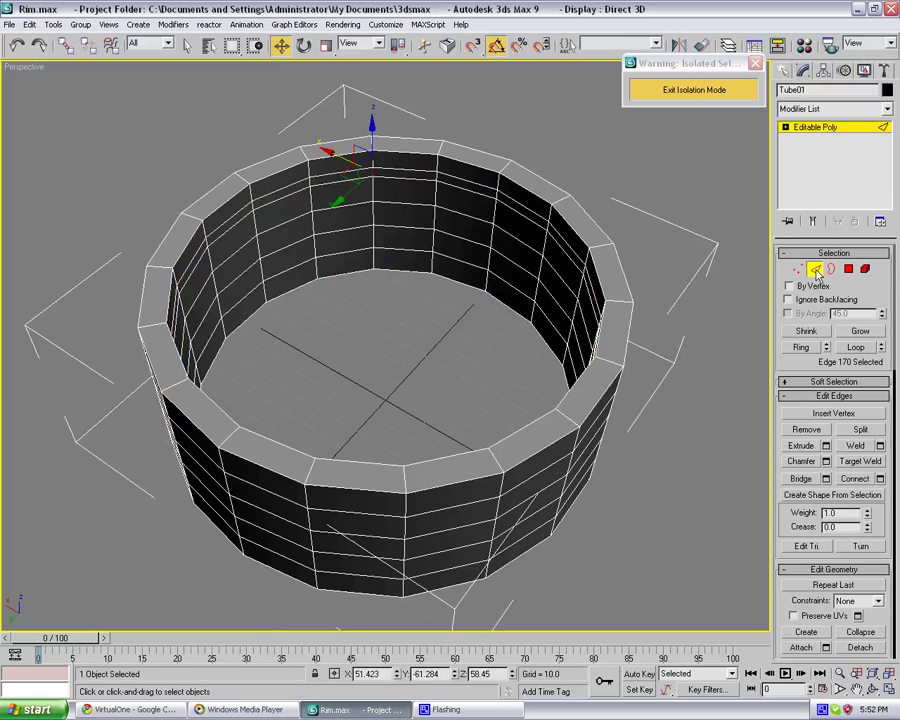
{"action": "left_click", "coordinate": [880, 479]}
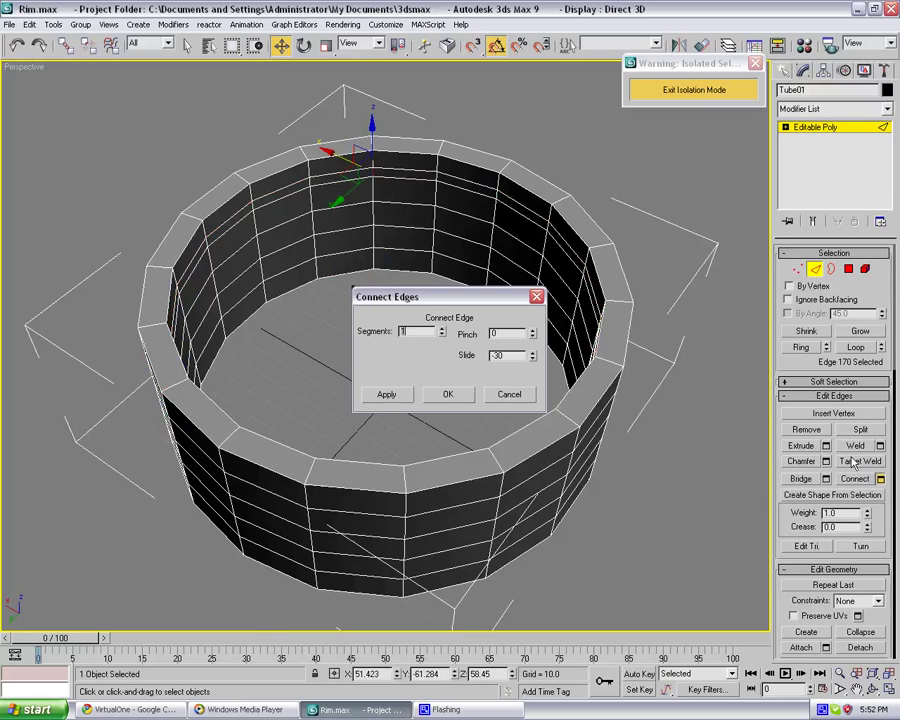
{"action": "left_click", "coordinate": [512, 394]}
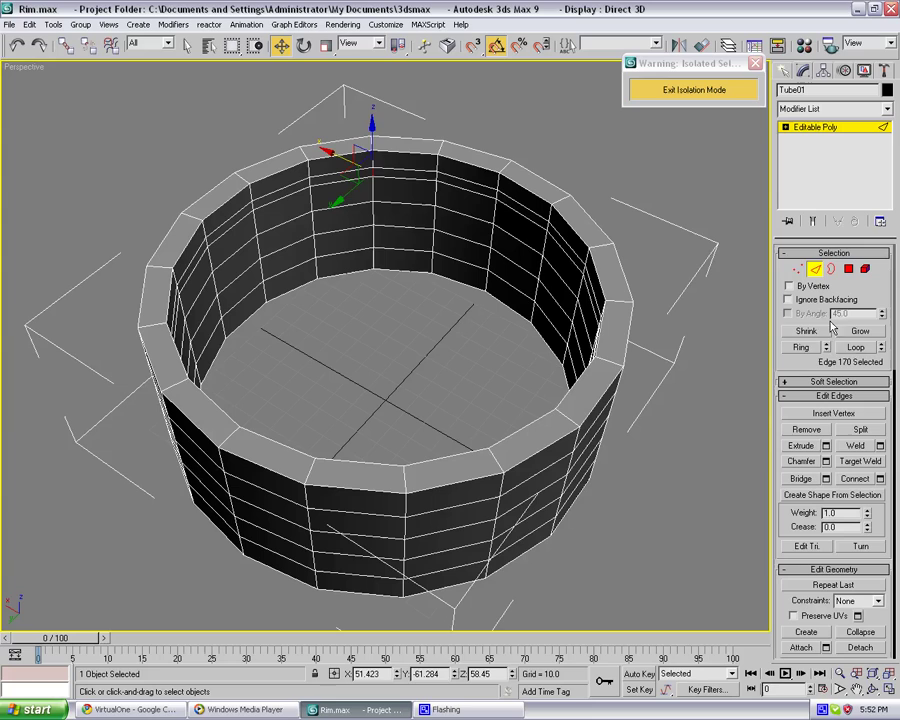
{"action": "left_click", "coordinate": [801, 348]}
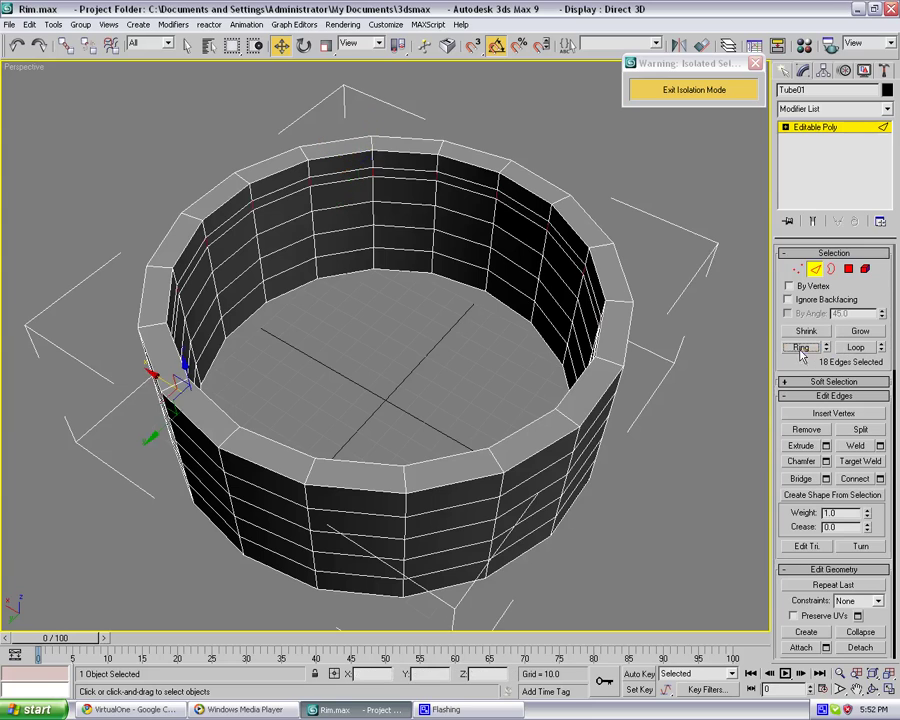
{"action": "left_click", "coordinate": [881, 479]}
{"action": "right_click", "coordinate": [534, 356]}
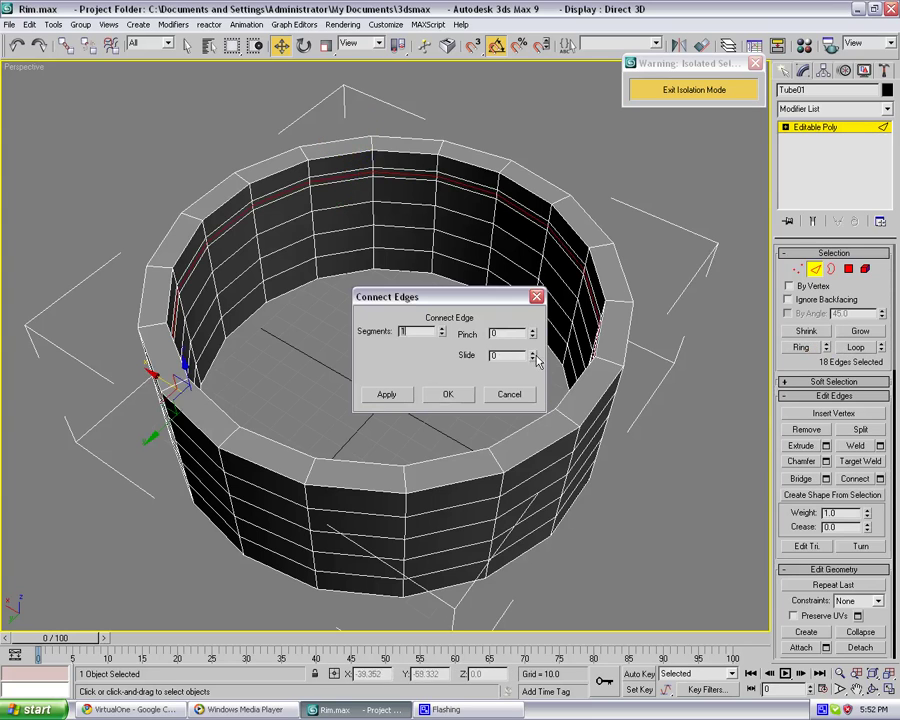
{"action": "left_click", "coordinate": [450, 394]}
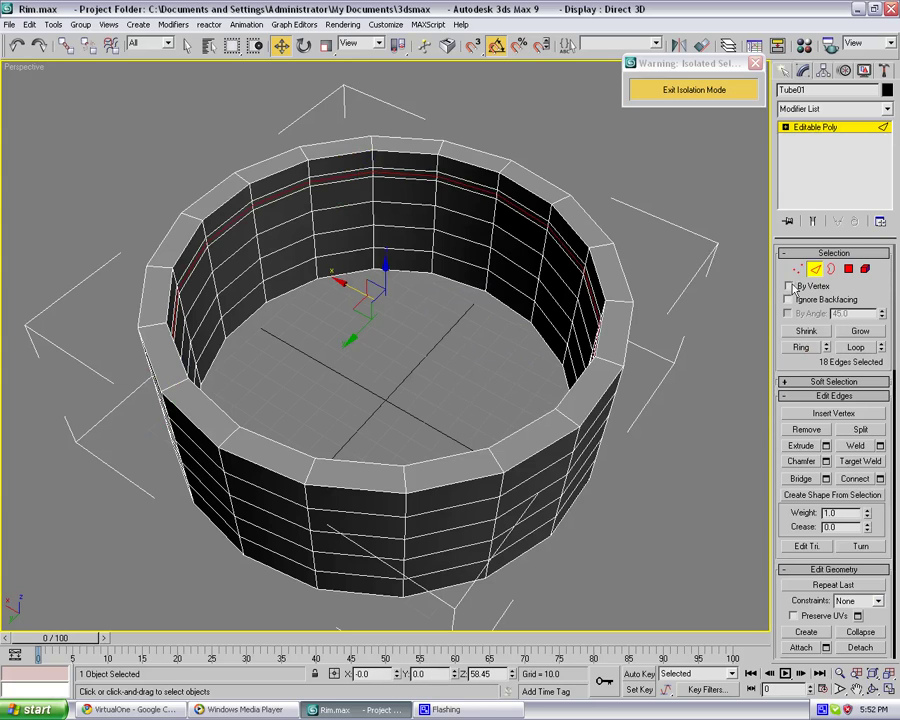
Extrude the two narrow polygon bands bordering the new inner loop by Local Normal with a height of 5.6
{"action": "left_click", "coordinate": [849, 270], "text": "ctrl"}
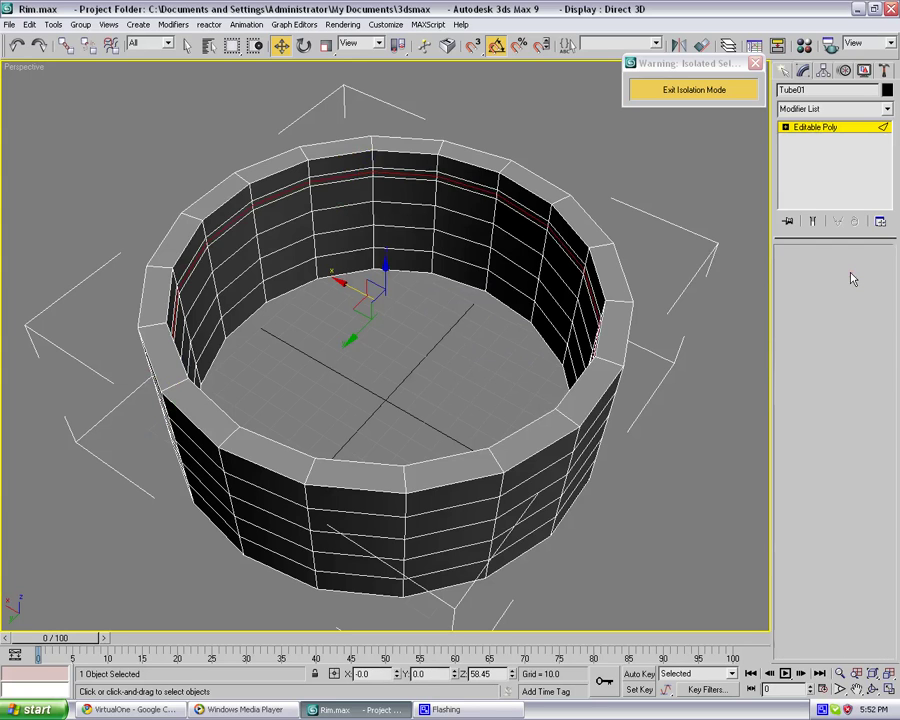
{"action": "middle_click_drag", "start_coordinate": [404, 264], "coordinate": [411, 293]}
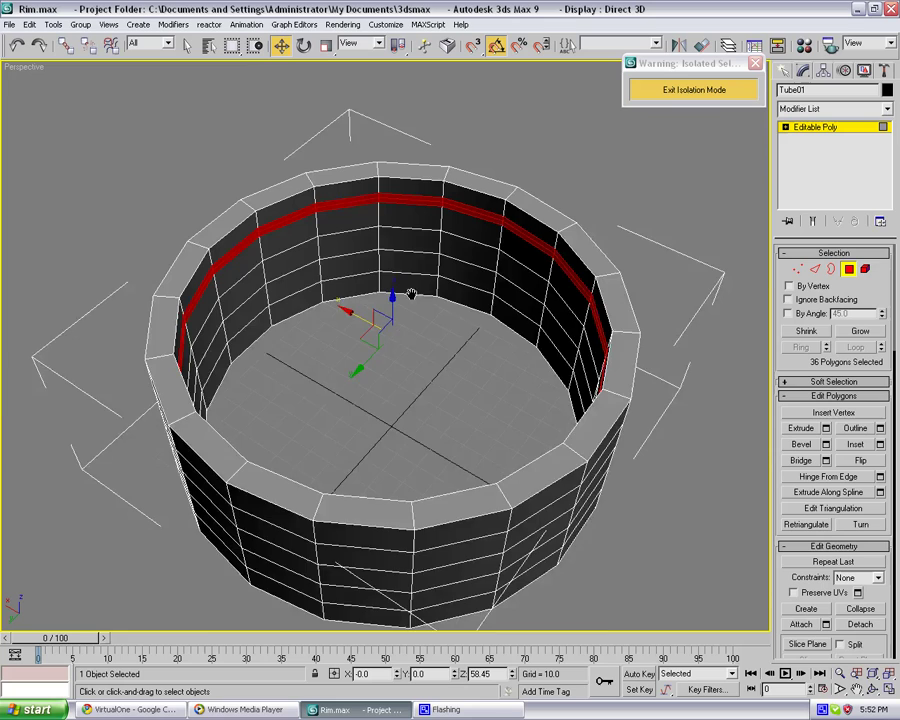
{"action": "scroll", "coordinate": [342, 307], "scroll_direction": "up", "scroll_amount": 3}
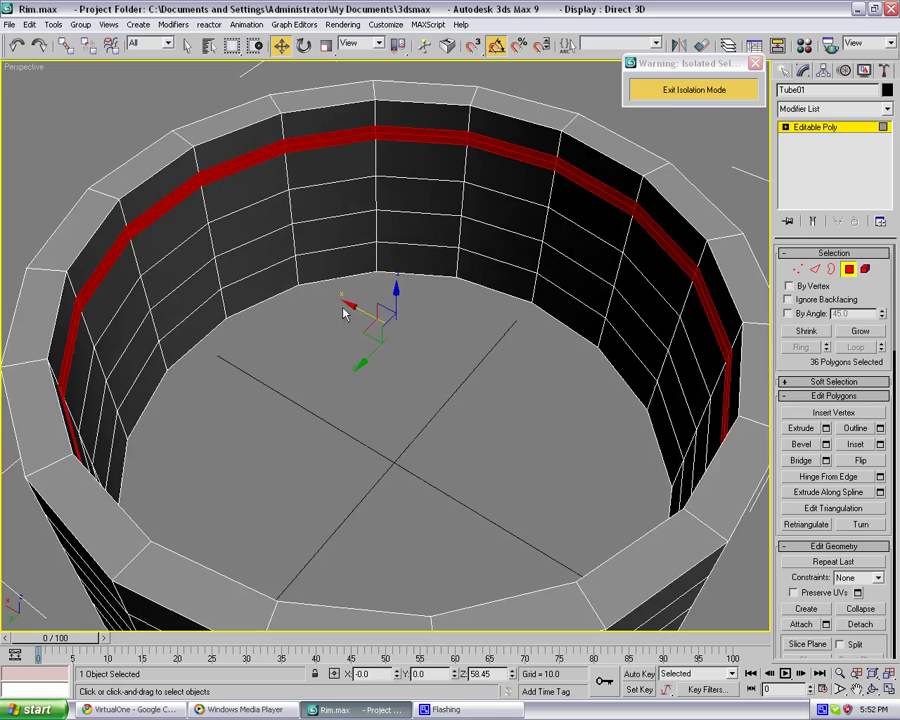
{"action": "left_click", "coordinate": [826, 428]}
{"action": "left_click", "coordinate": [382, 356]}
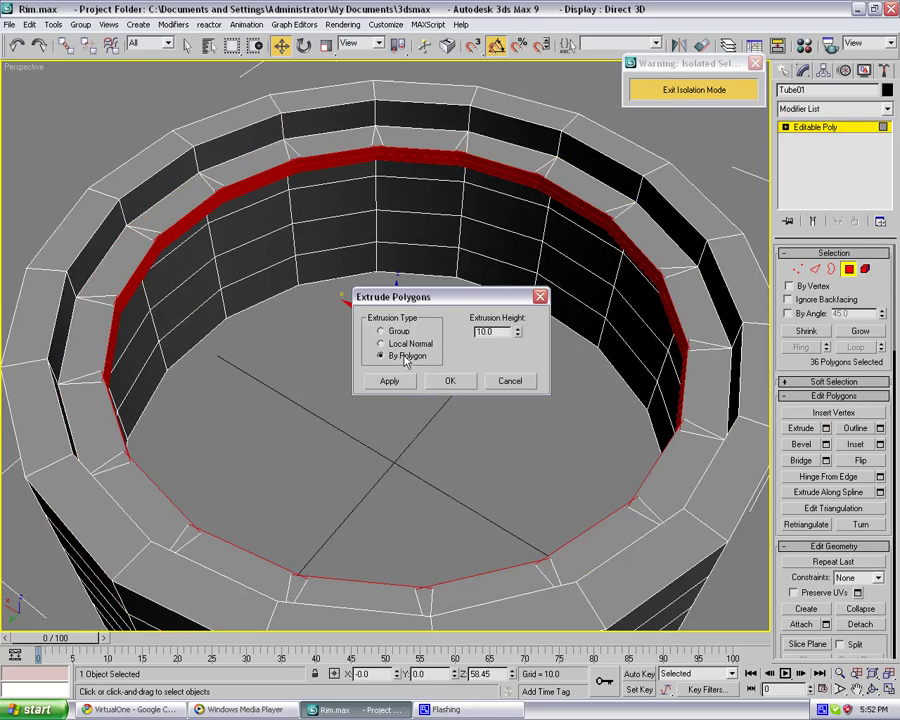
{"action": "left_click", "coordinate": [407, 345]}
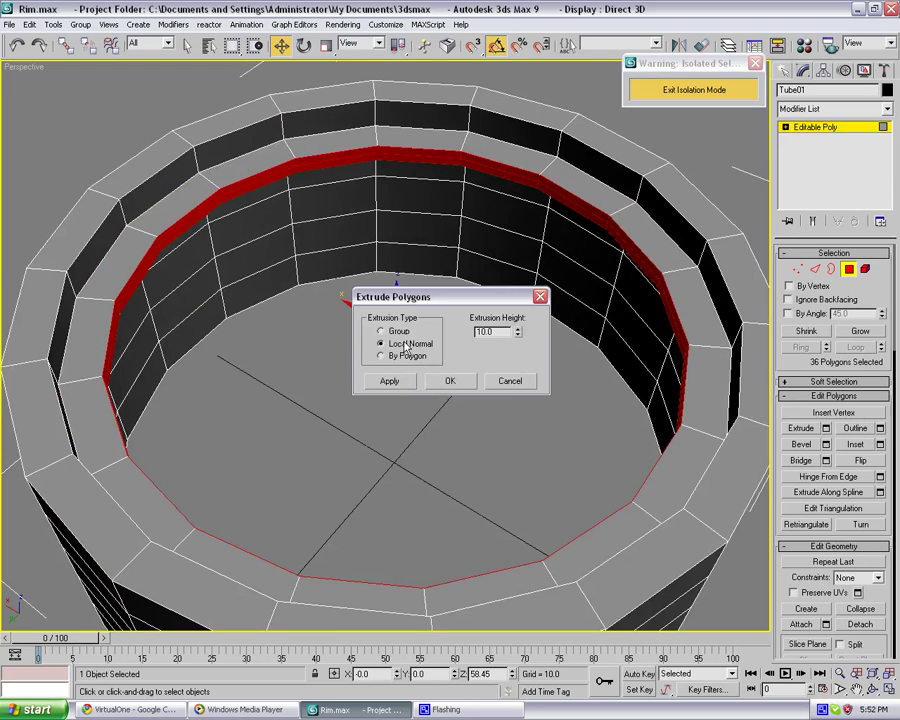
{"action": "left_click_drag", "start_coordinate": [518, 333], "coordinate": [520, 363]}
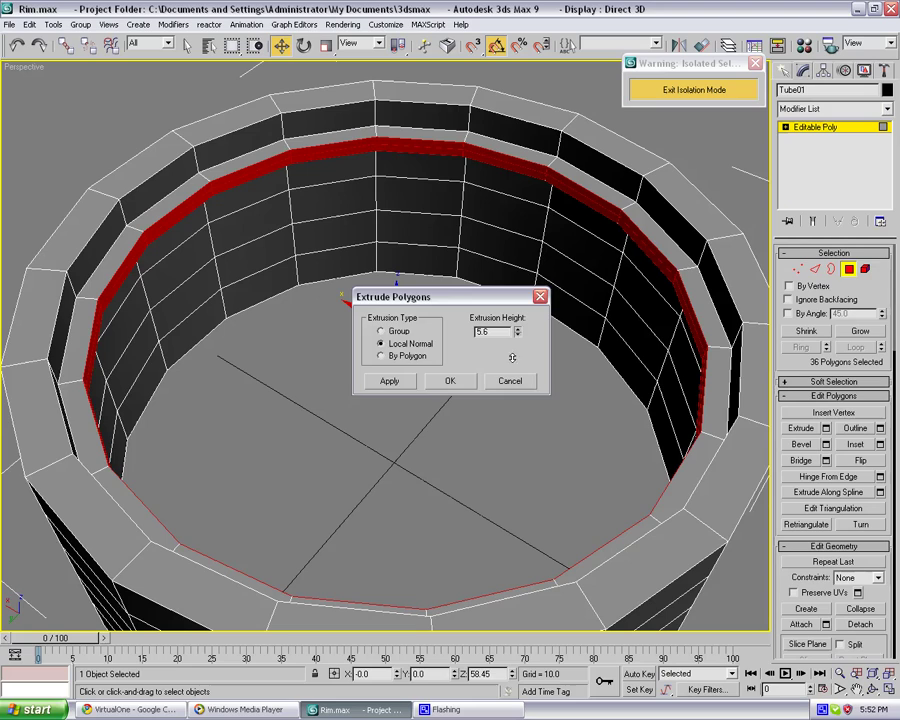
{"action": "left_click", "coordinate": [448, 380]}
{"action": "left_click", "coordinate": [440, 372]}
Chamfer the two edge loops bordering the top face of the extruded inner lip by 0.28
{"action": "middle_click_drag", "start_coordinate": [440, 372], "coordinate": [480, 337], "text": "alt"}
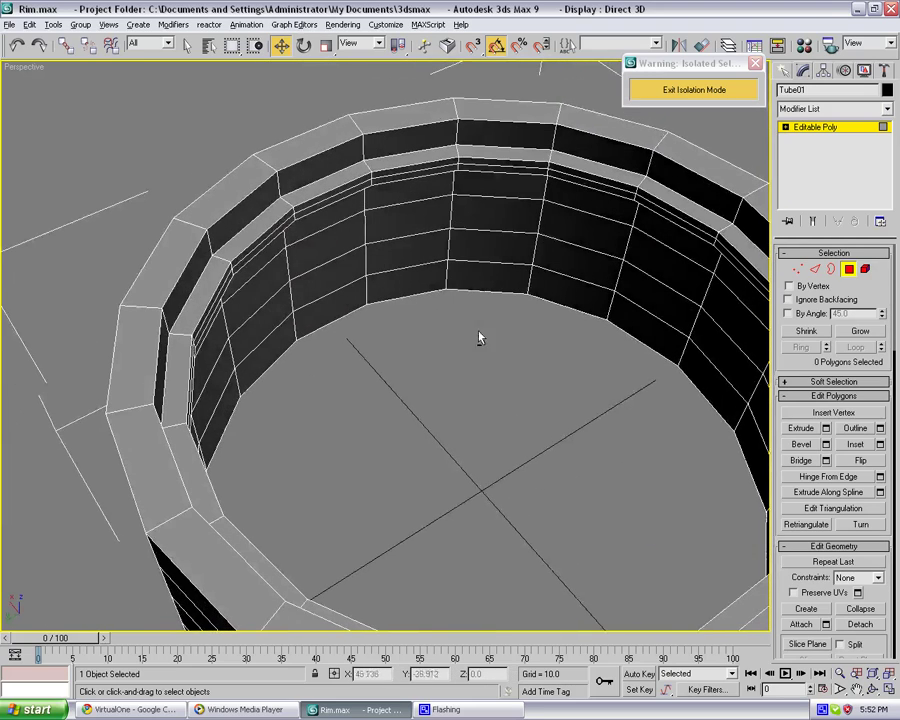
{"action": "left_click", "coordinate": [815, 272]}
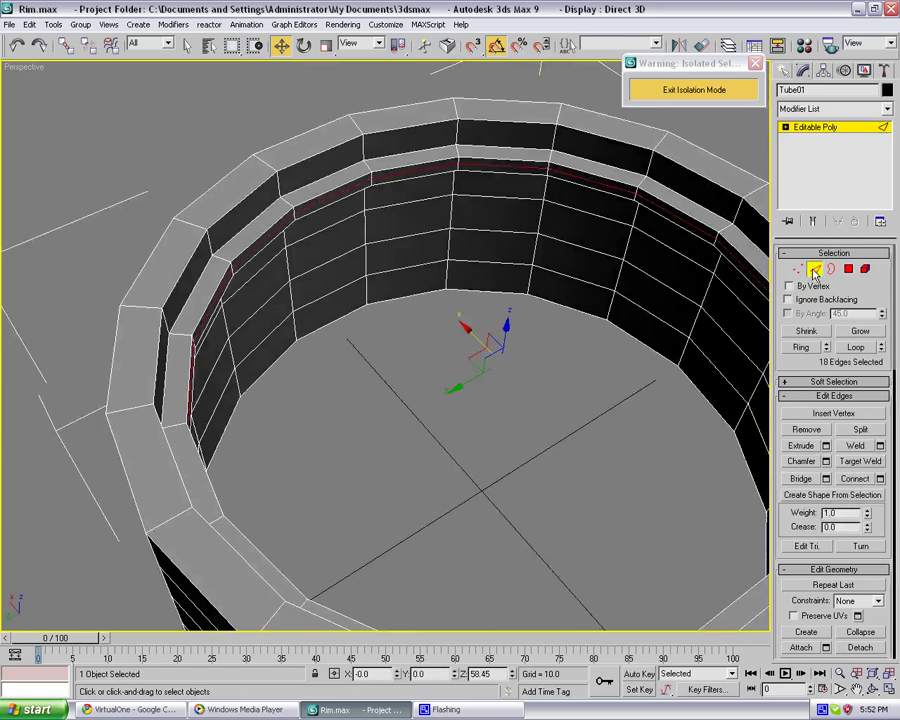
{"action": "left_click", "coordinate": [644, 390]}
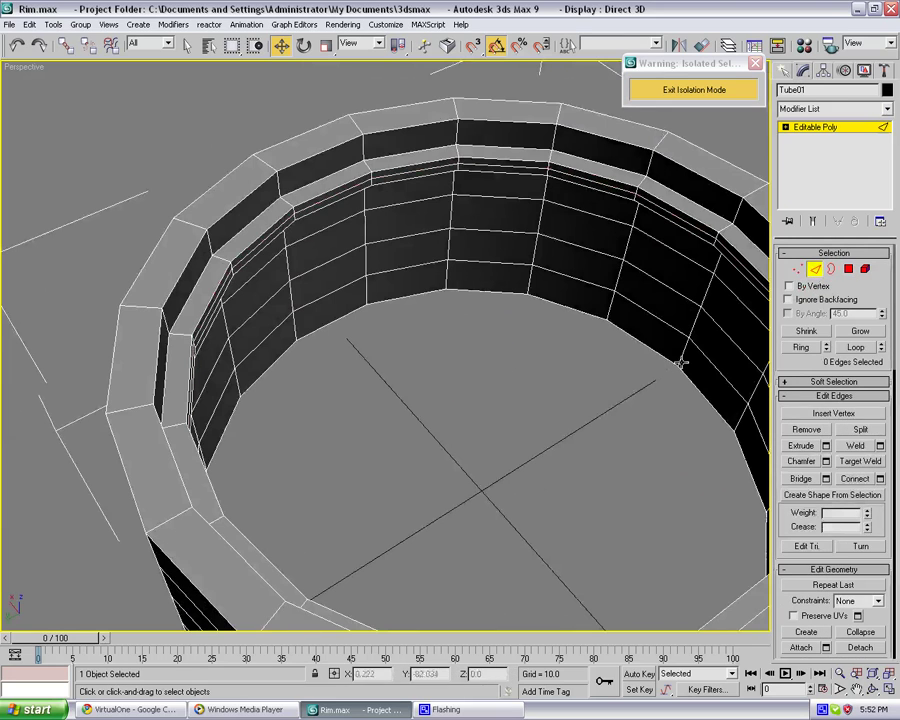
{"action": "left_click", "coordinate": [325, 186]}
{"action": "left_click", "coordinate": [313, 201], "text": "ctrl"}
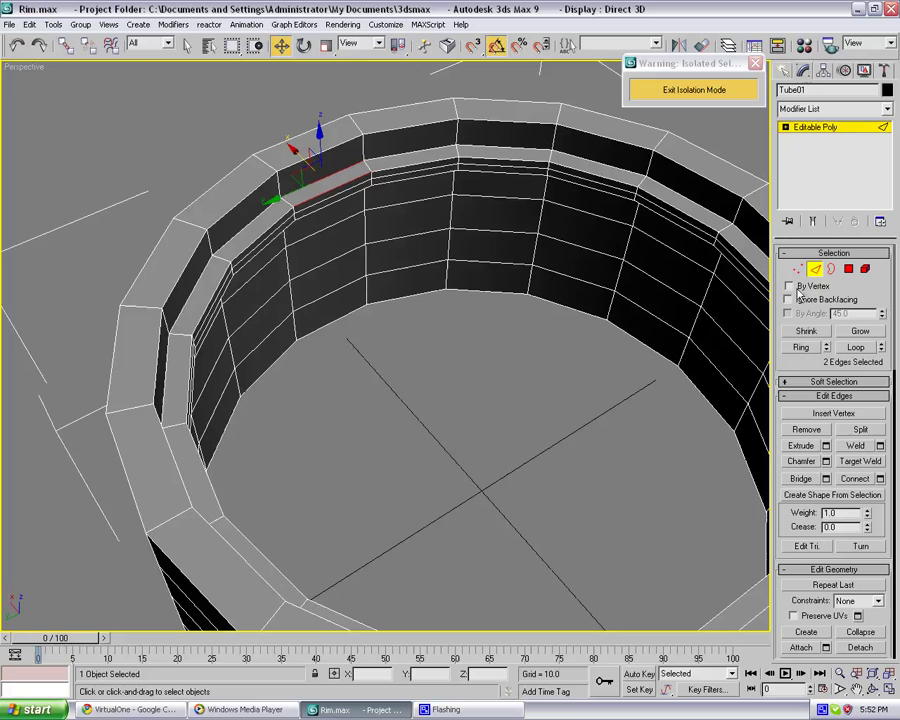
{"action": "left_click", "coordinate": [857, 347]}
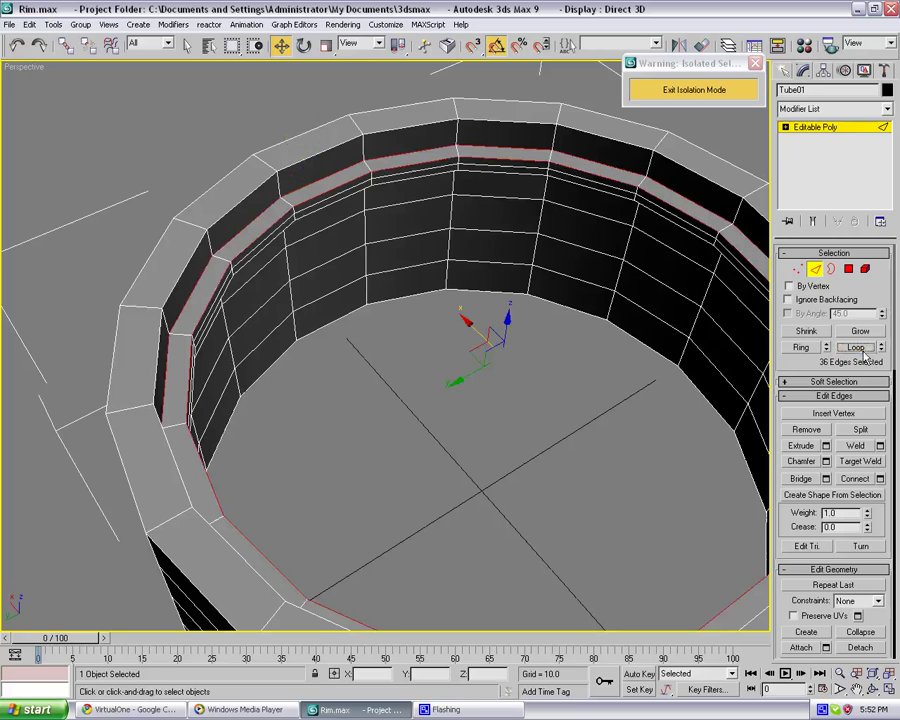
{"action": "left_click", "coordinate": [826, 461]}
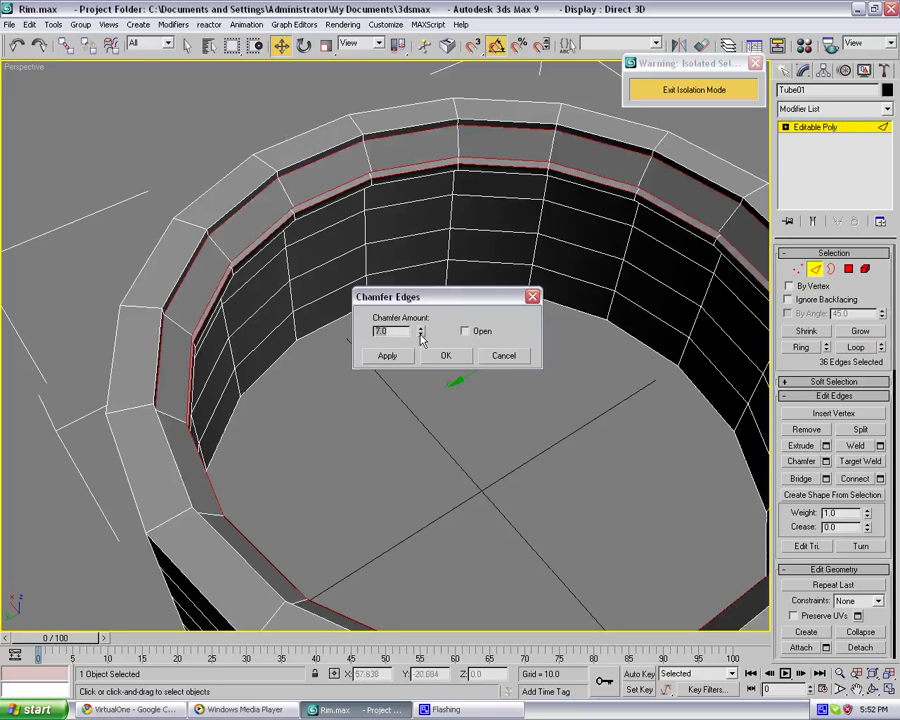
{"action": "left_click_drag", "start_coordinate": [421, 336], "coordinate": [424, 401]}
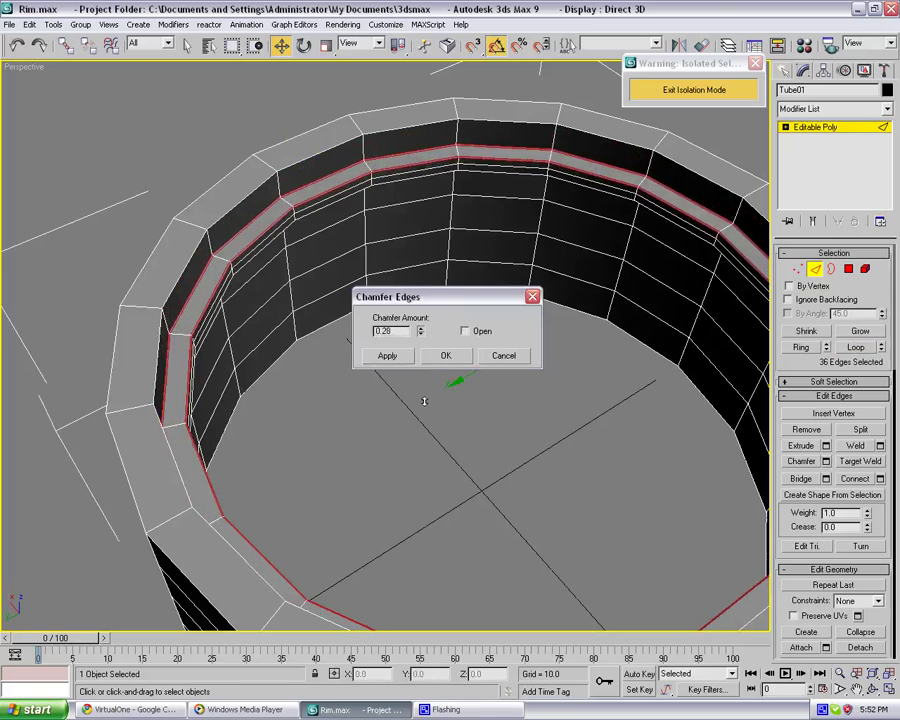
{"action": "left_click", "coordinate": [433, 360]}
{"action": "left_click", "coordinate": [434, 416]}
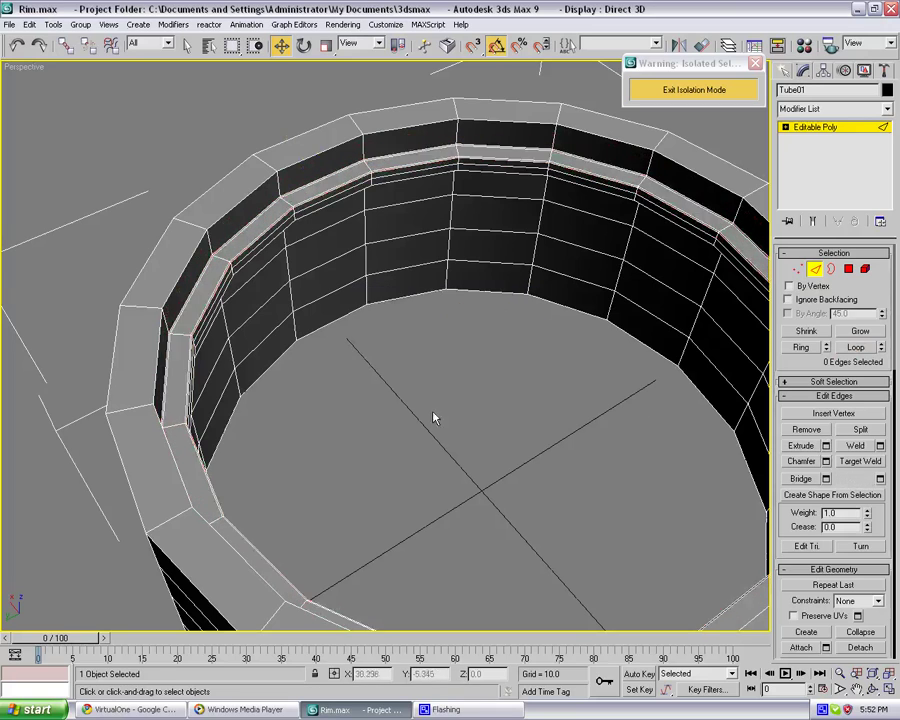
Chamfer the two edge loops bordering the underside of the inner lip by 0.28
{"action": "middle_click_drag", "start_coordinate": [434, 416], "coordinate": [388, 303], "text": "alt"}
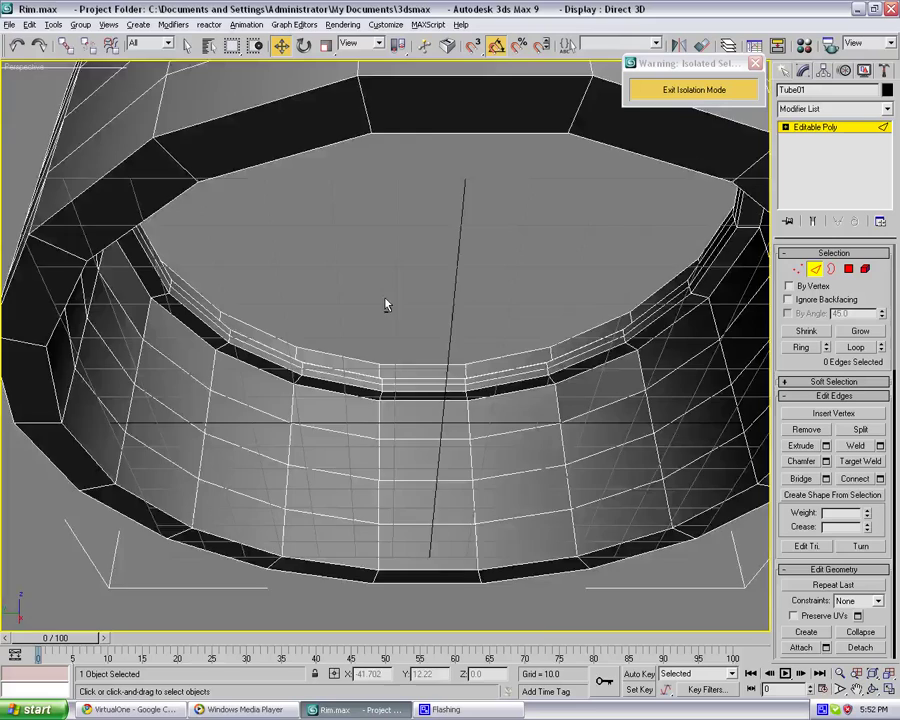
{"action": "scroll", "coordinate": [344, 394], "scroll_direction": "up", "scroll_amount": 2}
{"action": "left_click", "coordinate": [331, 400]}
{"action": "left_click", "coordinate": [327, 410], "text": "ctrl"}
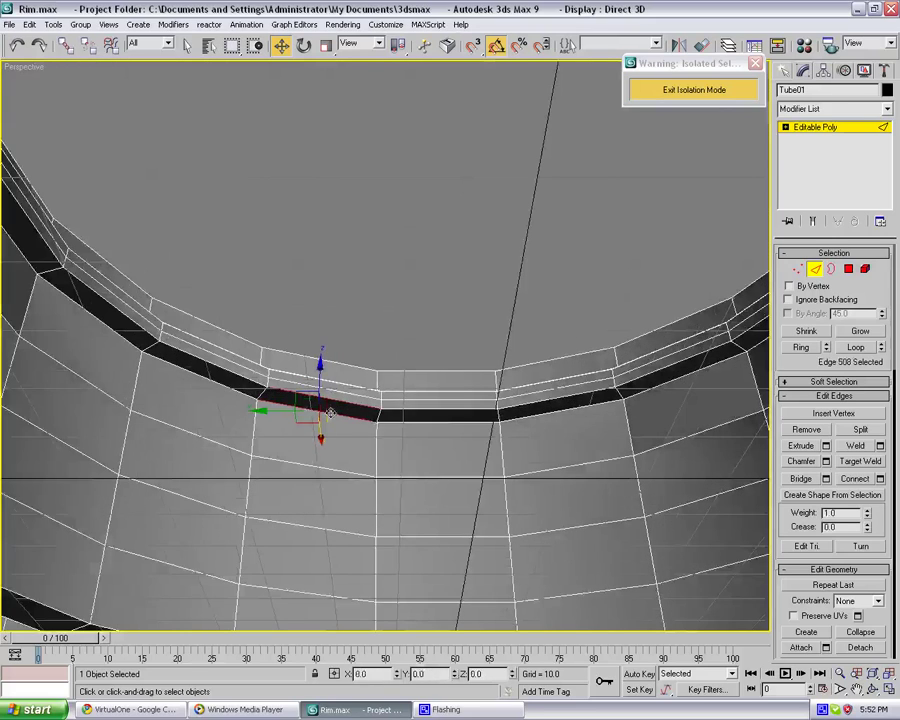
{"action": "left_click", "coordinate": [853, 347]}
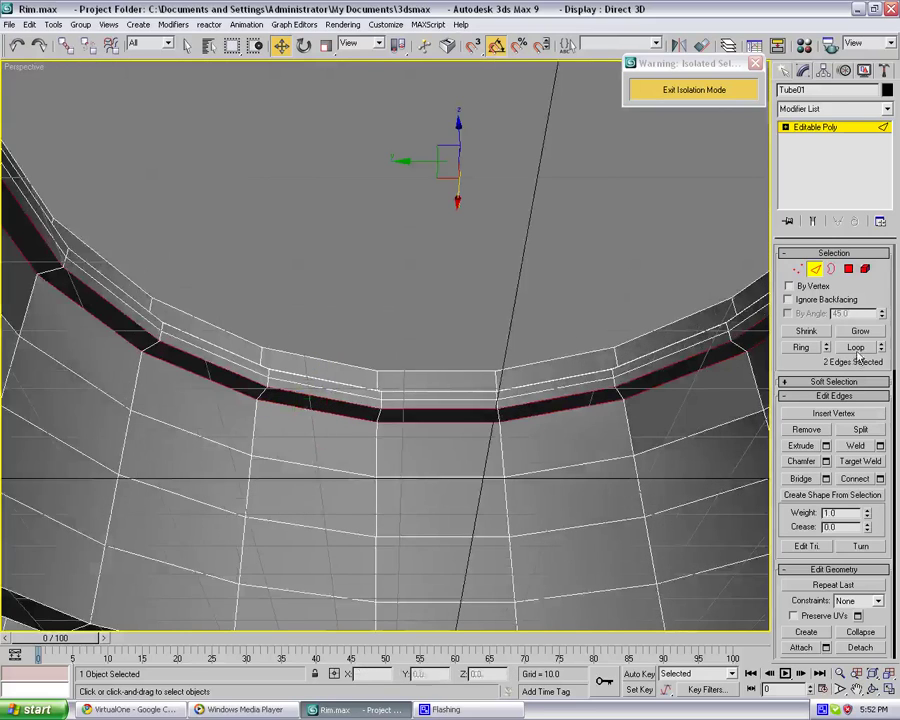
{"action": "left_click", "coordinate": [826, 462]}
{"action": "left_click", "coordinate": [458, 358]}
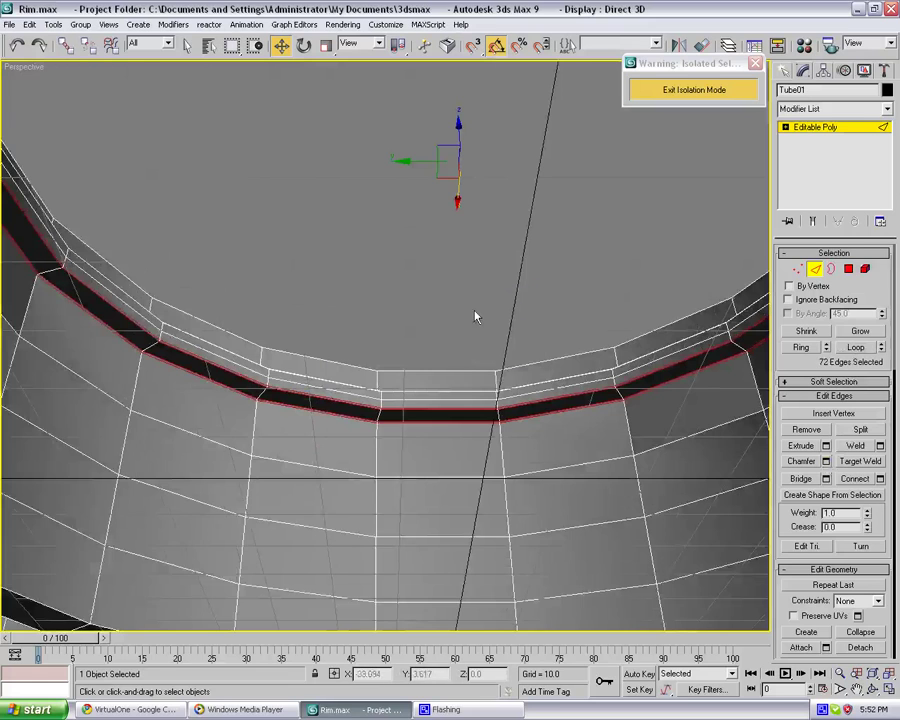
{"action": "left_click", "coordinate": [374, 286]}
Chamfer the edge loops at the upper and lower rims of the barrel's inner wall by 0.5
{"action": "middle_click_drag", "start_coordinate": [374, 286], "coordinate": [412, 356], "text": "alt"}
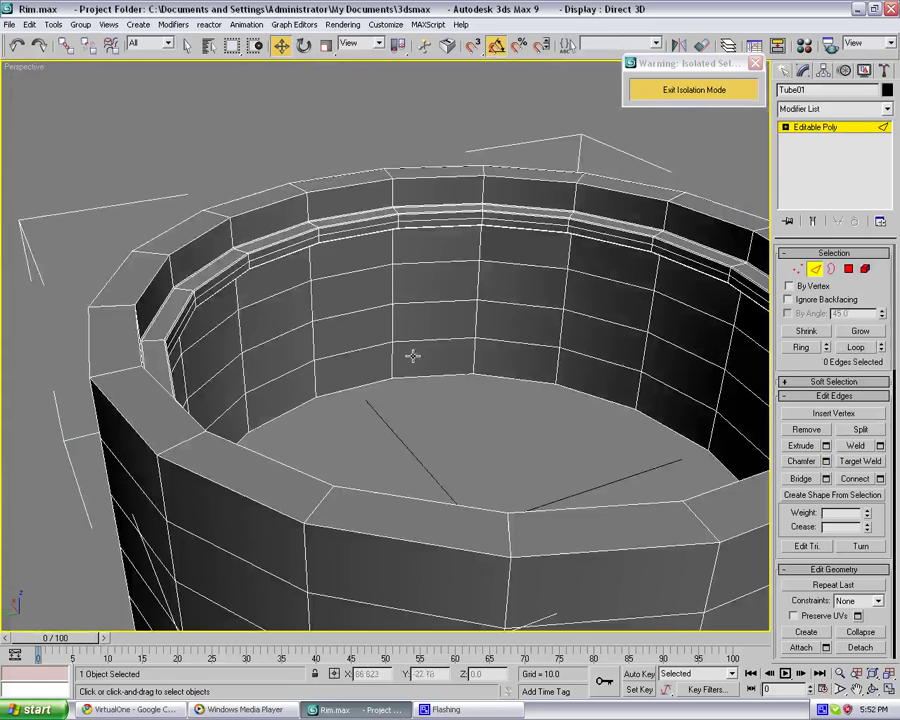
{"action": "left_click", "coordinate": [178, 246]}
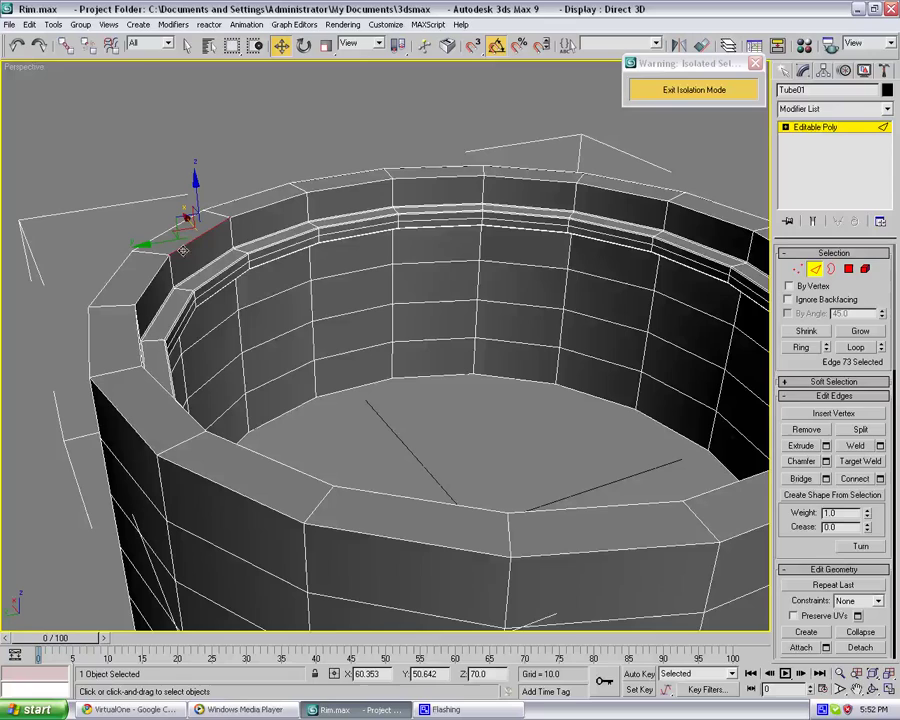
{"action": "left_click", "coordinate": [303, 410], "text": "ctrl"}
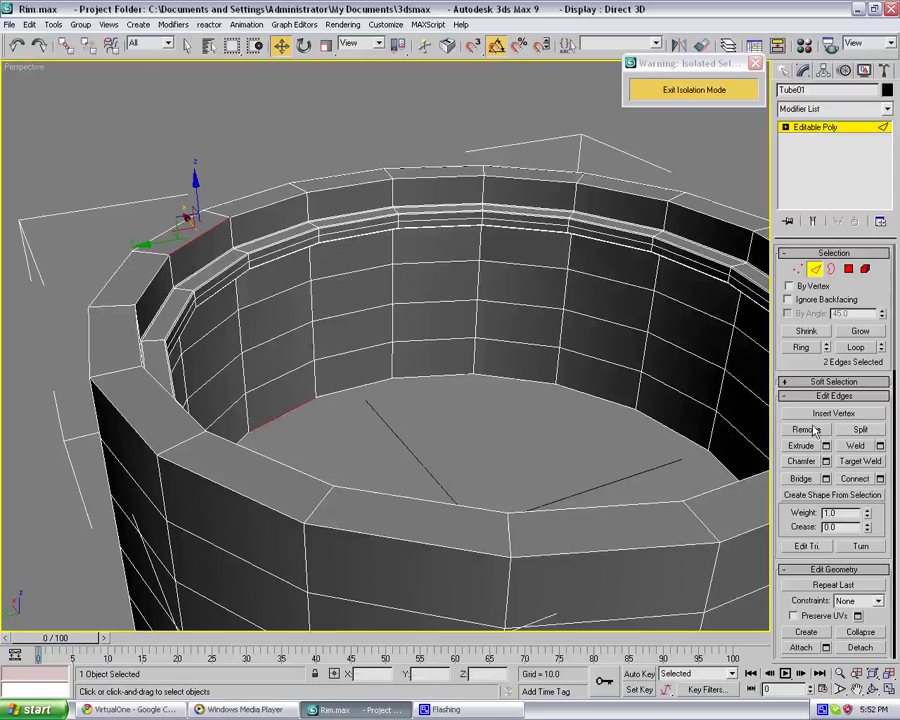
{"action": "left_click", "coordinate": [869, 347]}
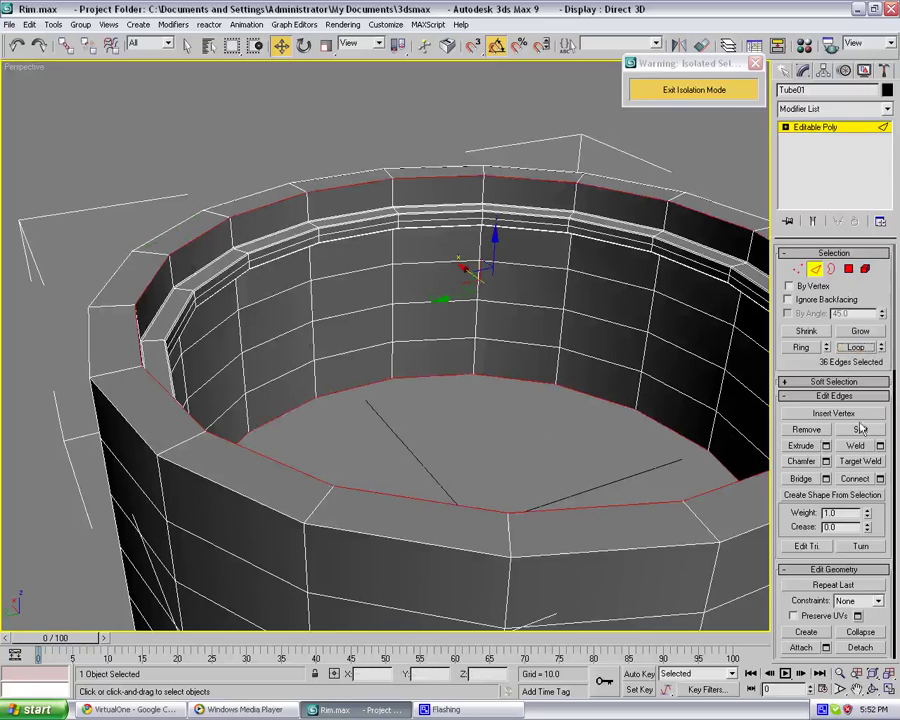
{"action": "left_click", "coordinate": [826, 462]}
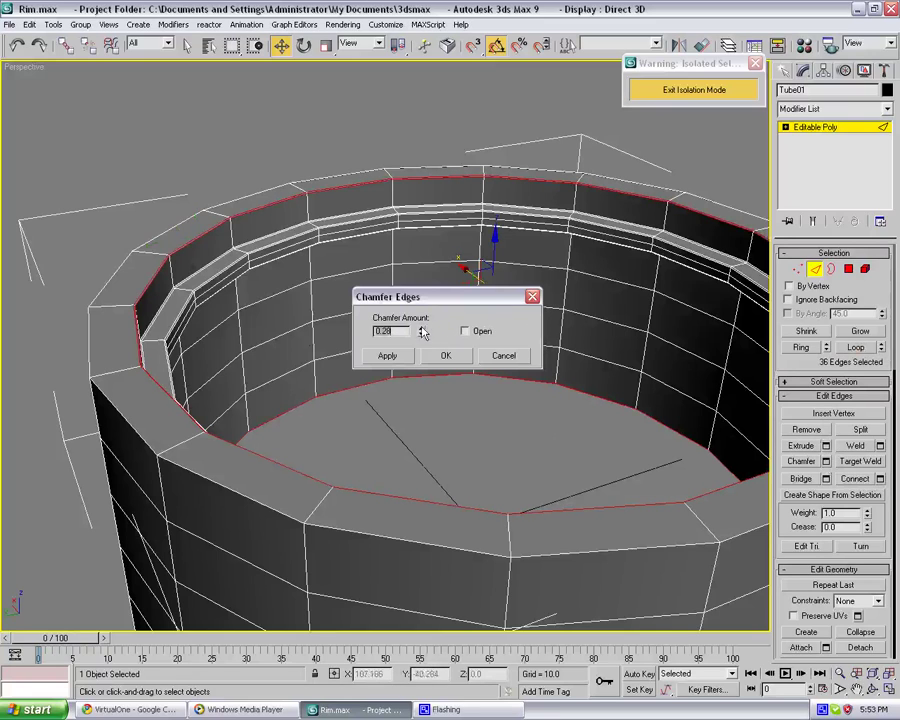
{"action": "left_click_drag", "start_coordinate": [421, 328], "coordinate": [414, 304]}
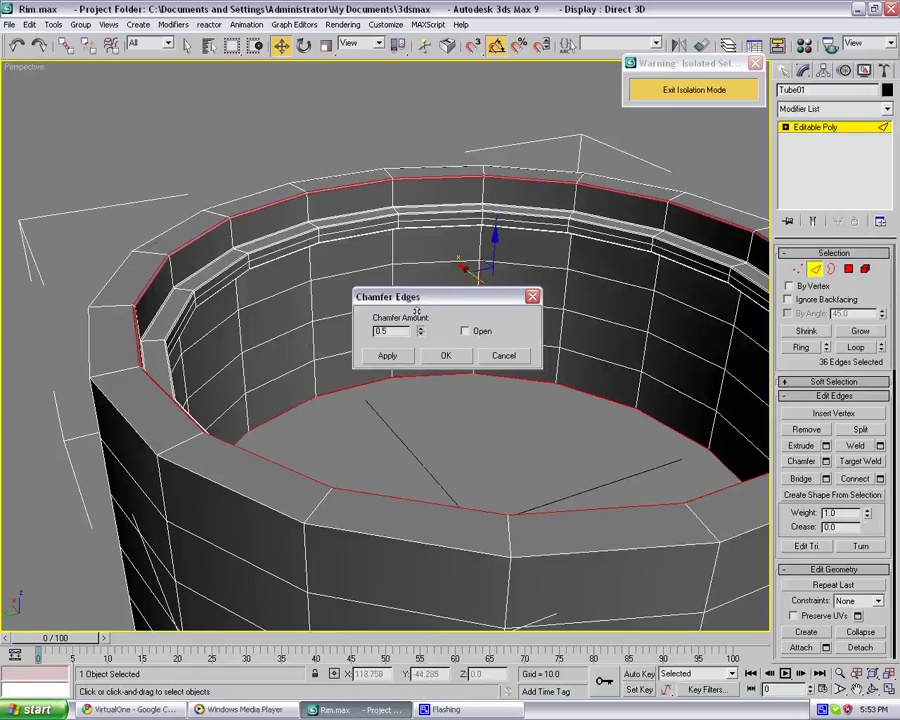
{"action": "left_click", "coordinate": [455, 356]}
{"action": "scroll", "coordinate": [395, 355], "scroll_direction": "up", "scroll_amount": 2}
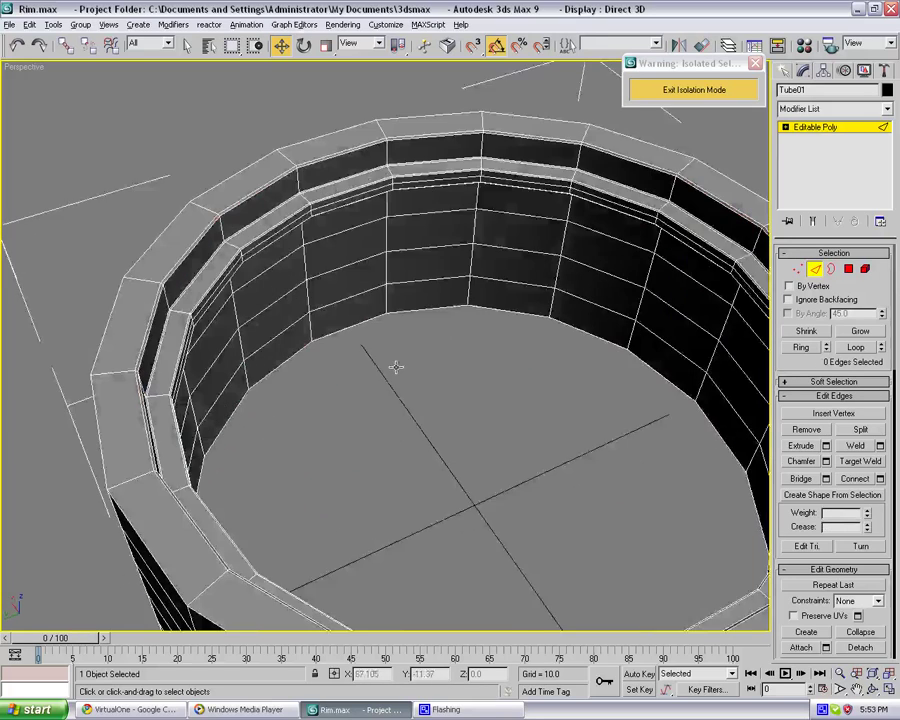
Add a TurboSmooth modifier to the barrel and inspect the smoothed lip with the barrel deselected
{"action": "middle_click_drag", "start_coordinate": [396, 367], "coordinate": [360, 336], "text": "alt"}
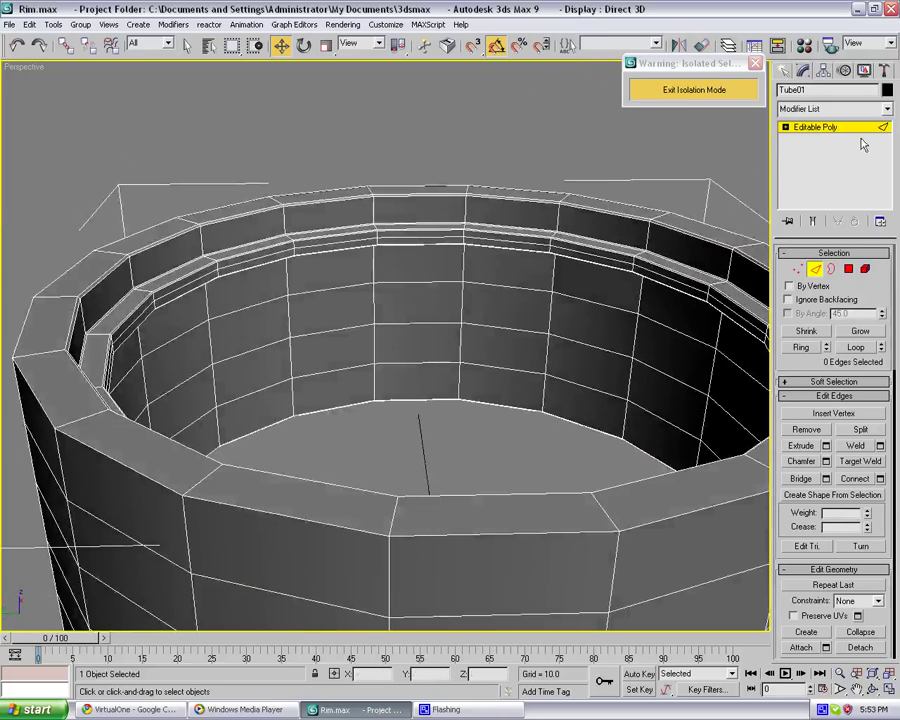
{"action": "left_click", "coordinate": [886, 109]}
{"action": "scroll", "coordinate": [873, 481], "scroll_direction": "down", "scroll_amount": 13}
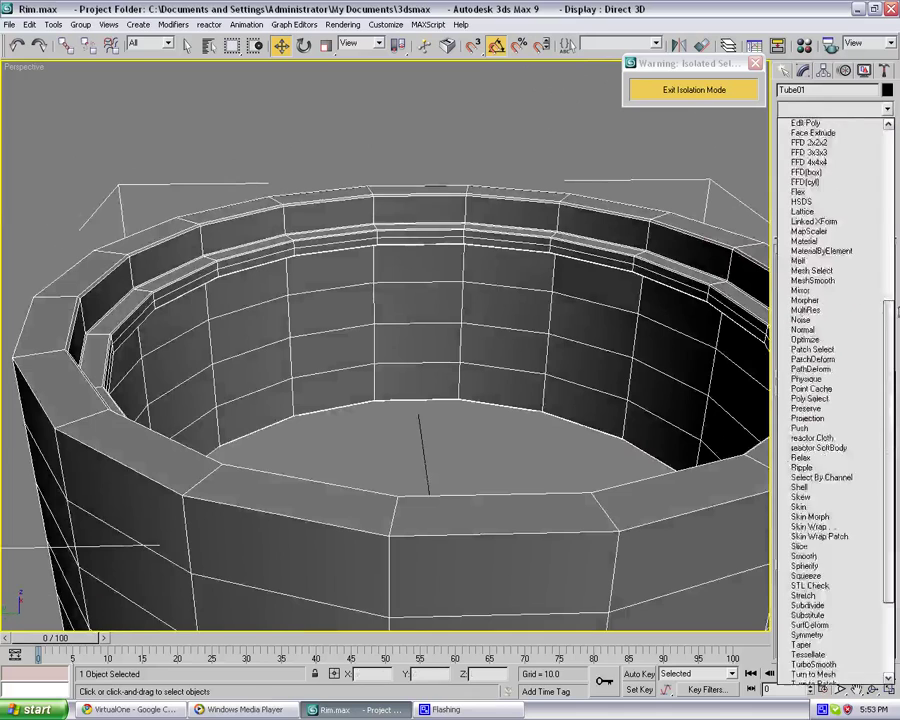
{"action": "left_click", "coordinate": [813, 536]}
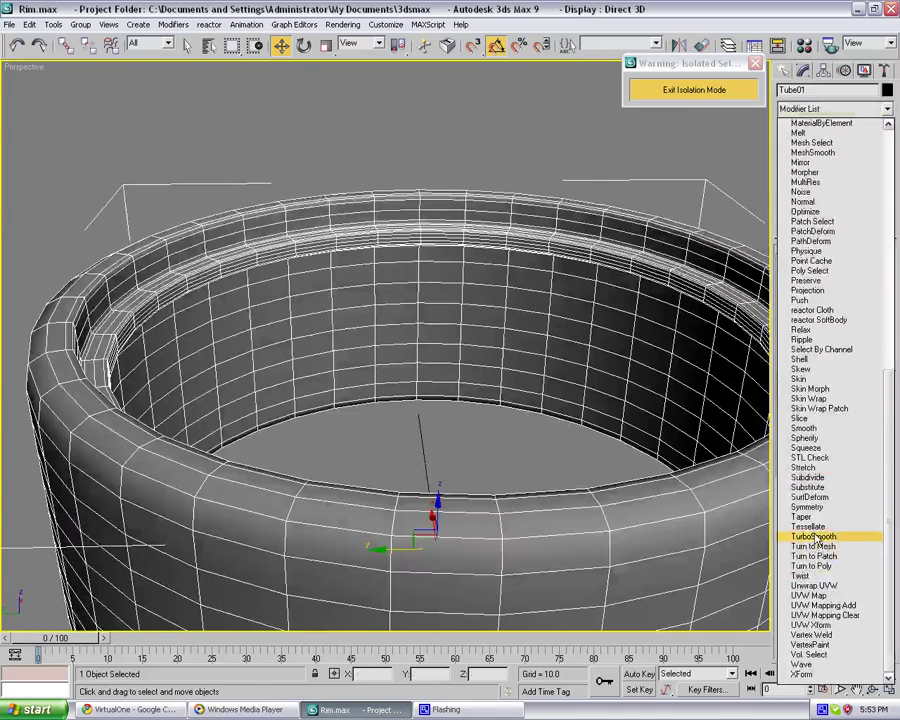
{"action": "left_click", "coordinate": [446, 418]}
{"action": "middle_click_drag", "start_coordinate": [446, 393], "coordinate": [447, 417], "text": "alt"}
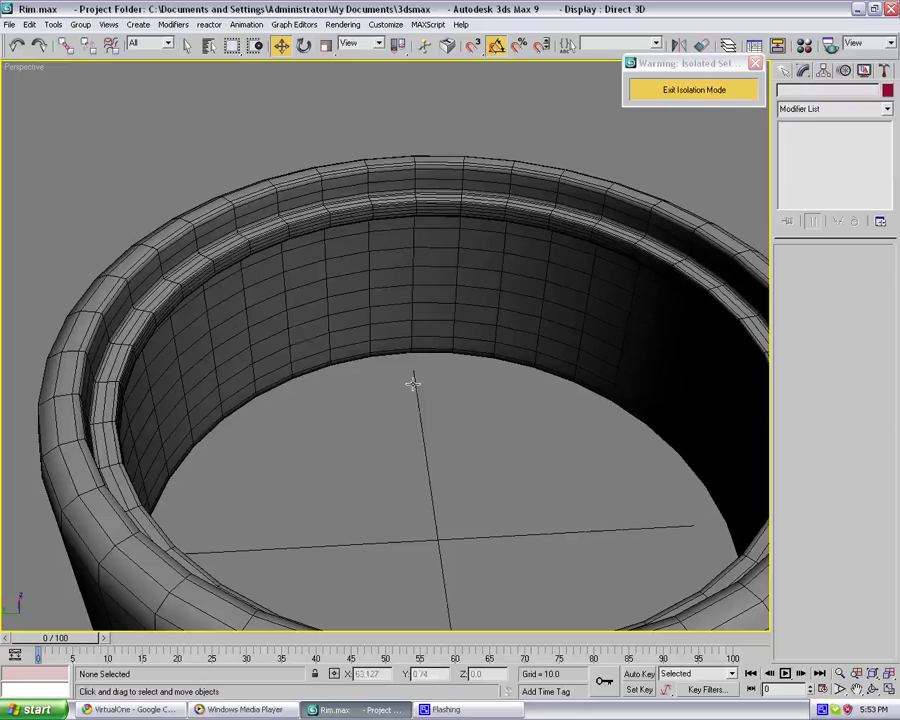
{"action": "left_click", "coordinate": [418, 203]}
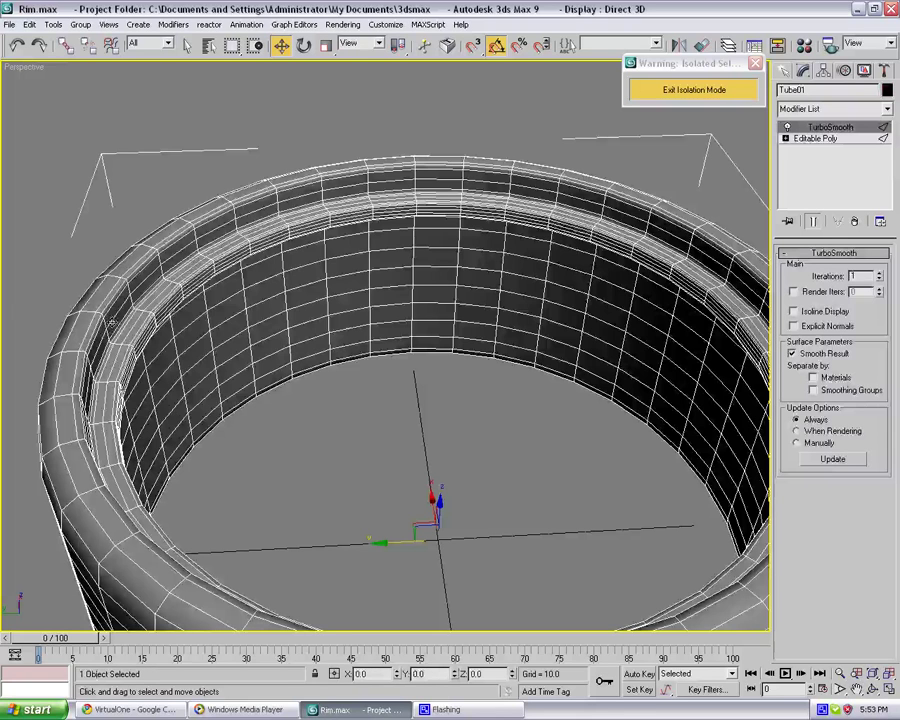
Turn off the TurboSmooth modifier's effect and examine the unsmoothed barrel from inside and outside
{"action": "left_click", "coordinate": [786, 127]}
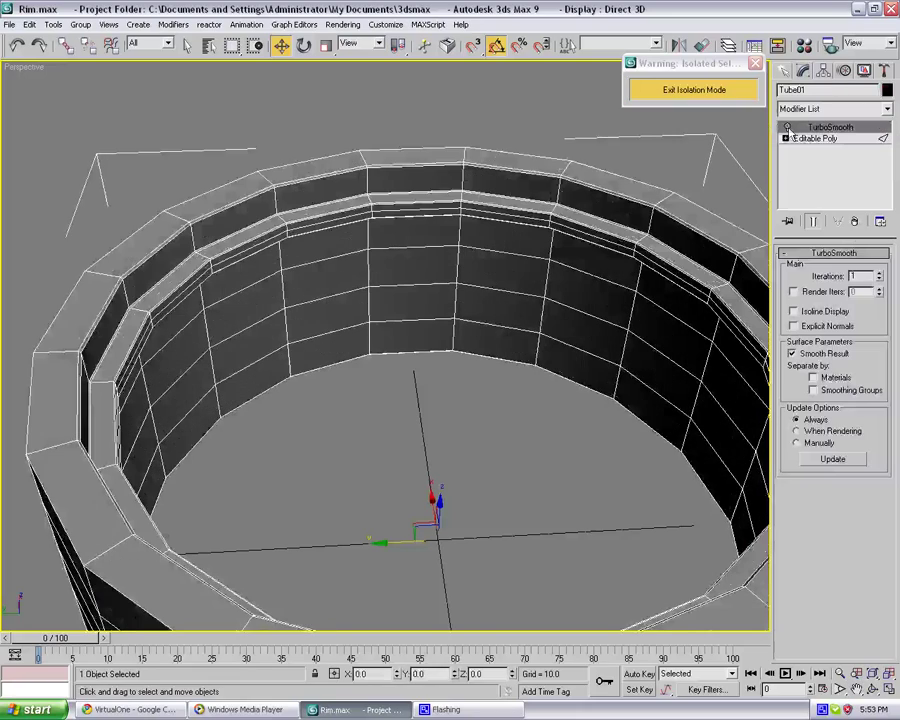
{"action": "middle_click_drag", "start_coordinate": [576, 443], "coordinate": [558, 380], "text": "alt"}
{"action": "left_click", "coordinate": [533, 378]}
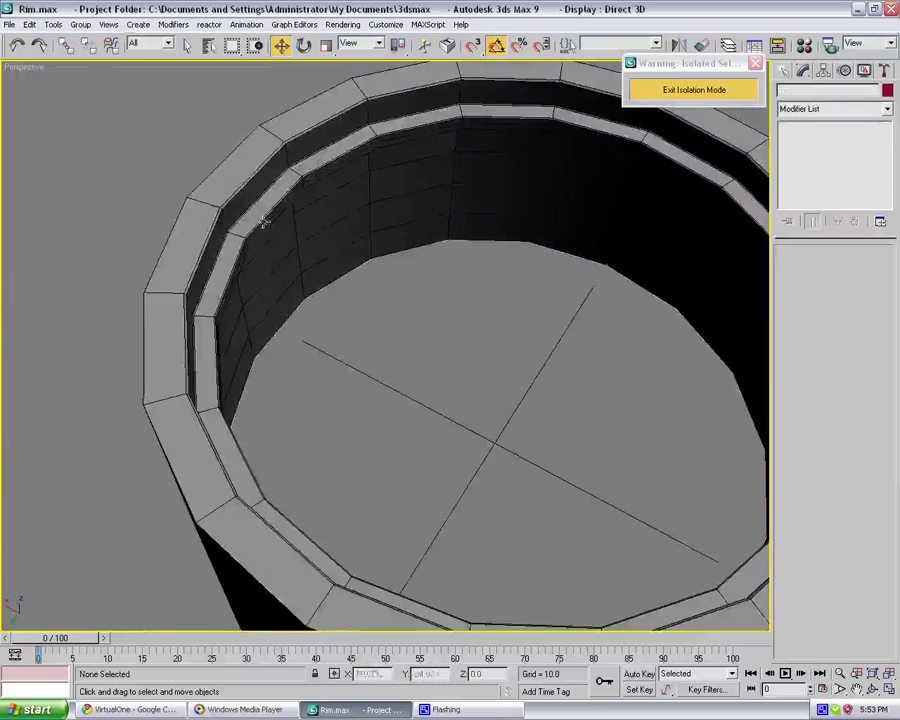
{"action": "middle_click_drag", "start_coordinate": [257, 167], "coordinate": [346, 295], "text": "alt"}
{"action": "left_click", "coordinate": [229, 369]}
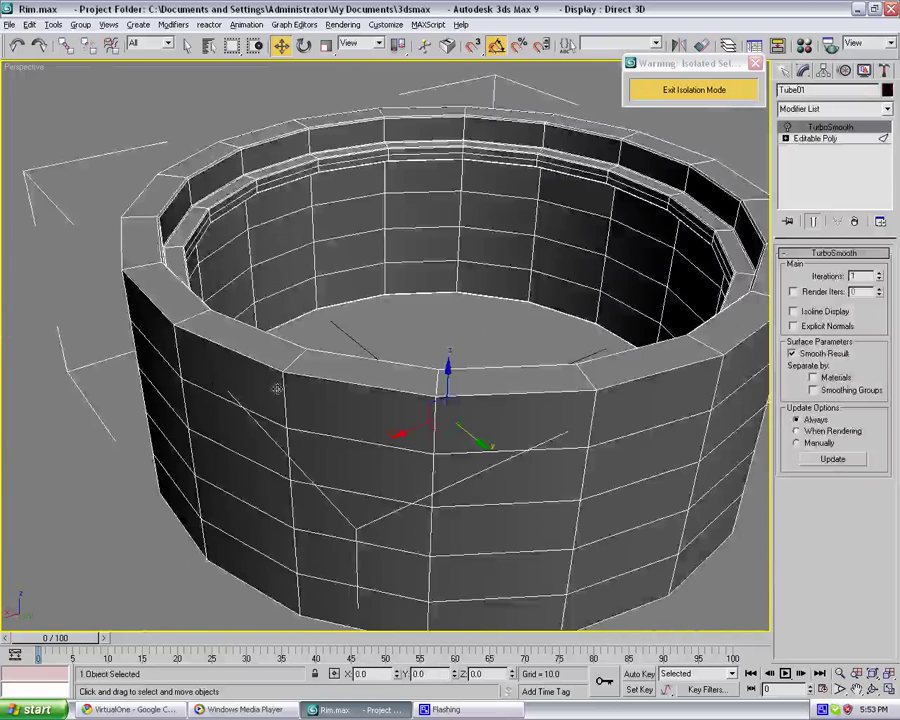
{"action": "middle_click_drag", "start_coordinate": [195, 270], "coordinate": [290, 356], "text": "alt"}
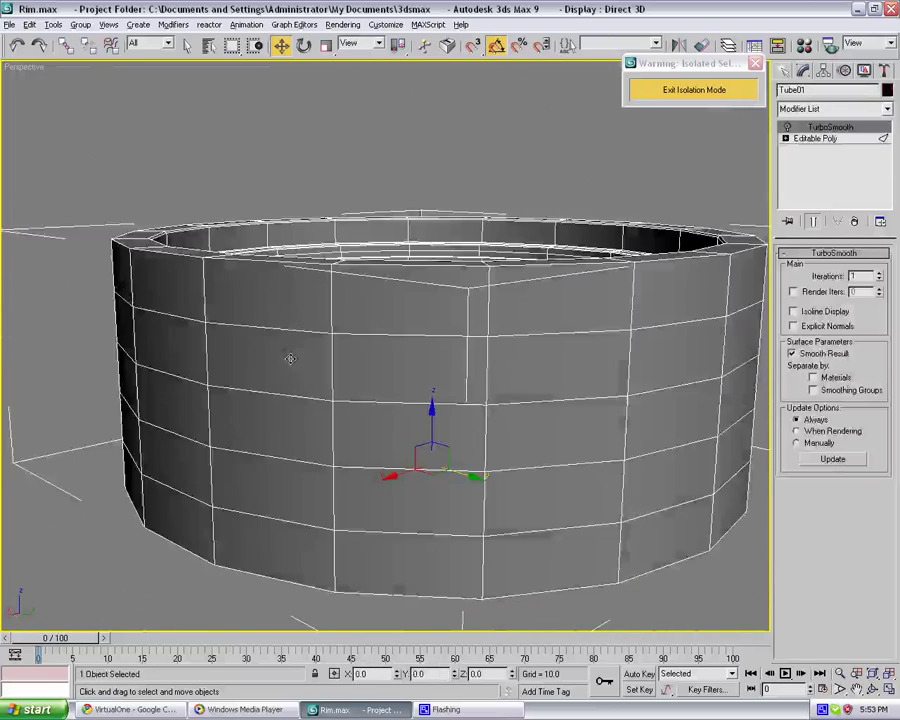
Chamfer the edge loops at the upper and lower rims of the barrel's outer wall in Editable Poly, using the amount already set
{"action": "left_click", "coordinate": [825, 140]}
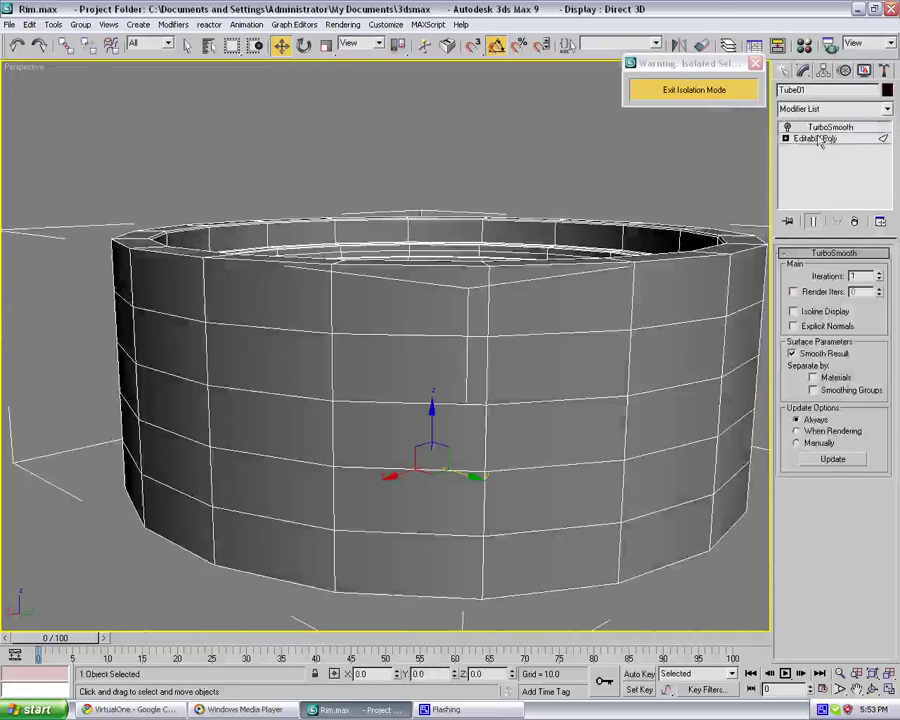
{"action": "left_click", "coordinate": [723, 354]}
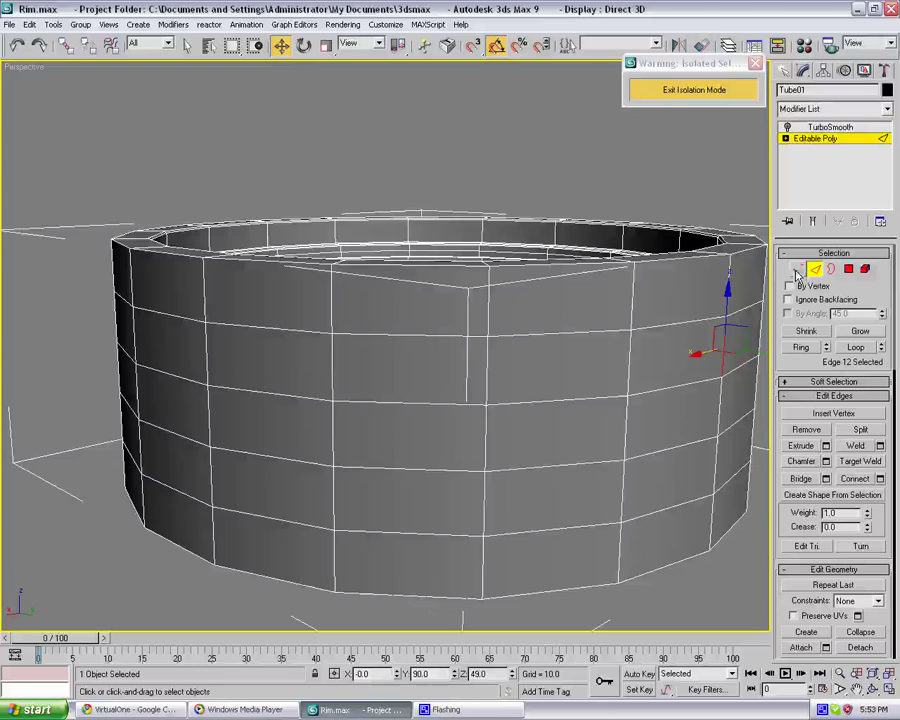
{"action": "left_click", "coordinate": [677, 259]}
{"action": "middle_click_drag", "start_coordinate": [692, 382], "coordinate": [673, 293], "text": "alt"}
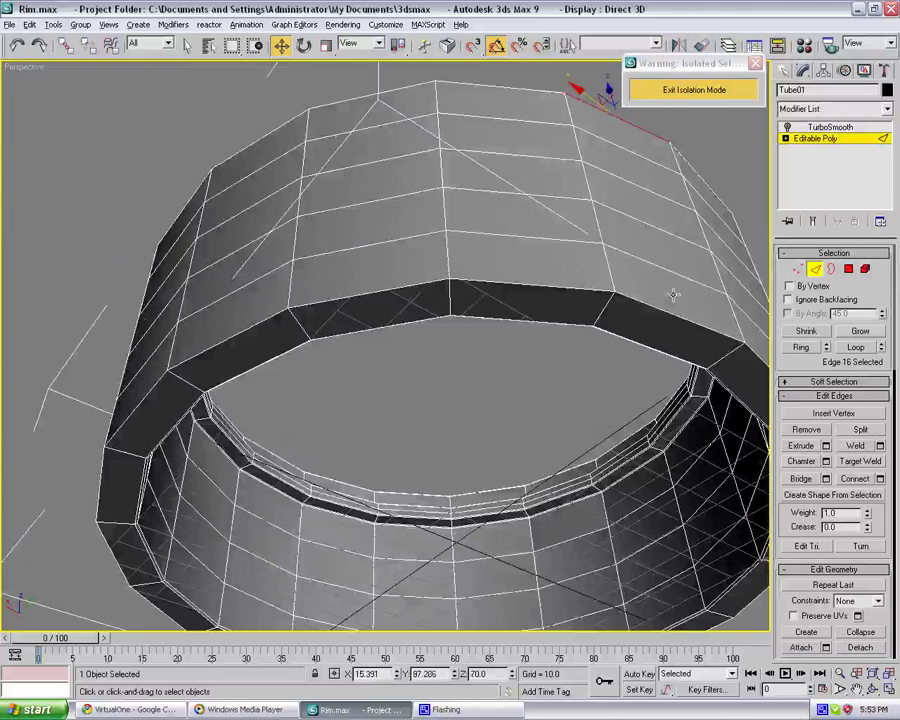
{"action": "left_click", "coordinate": [855, 347]}
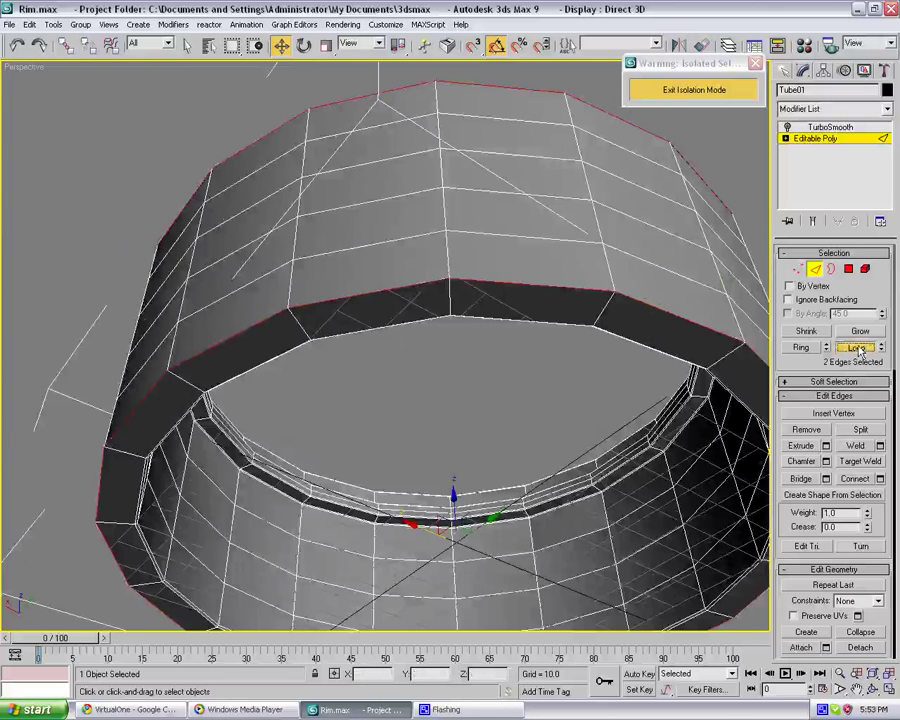
{"action": "left_click", "coordinate": [825, 461]}
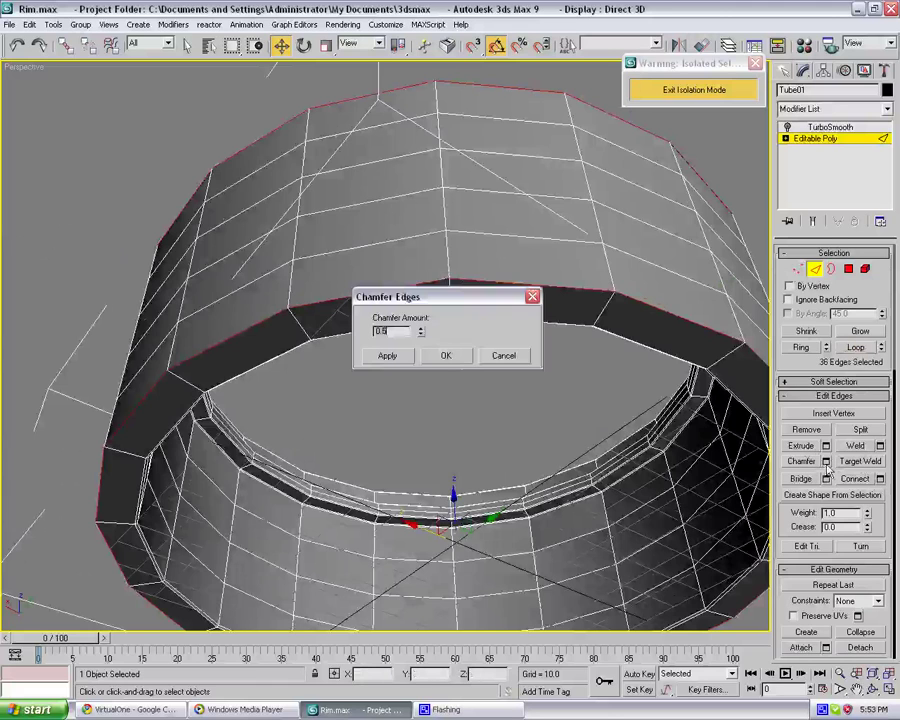
{"action": "left_click", "coordinate": [448, 354]}
{"action": "left_click", "coordinate": [474, 395]}
{"action": "middle_click_drag", "start_coordinate": [474, 395], "coordinate": [484, 360], "text": "alt"}
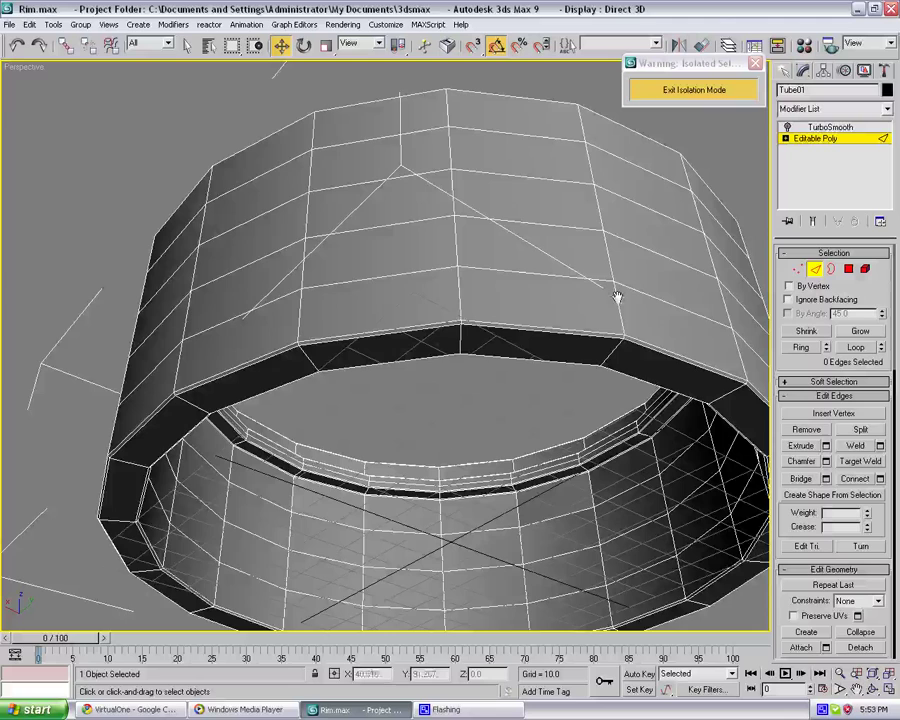
{"action": "left_click", "coordinate": [491, 271]}
{"action": "left_click", "coordinate": [458, 299]}
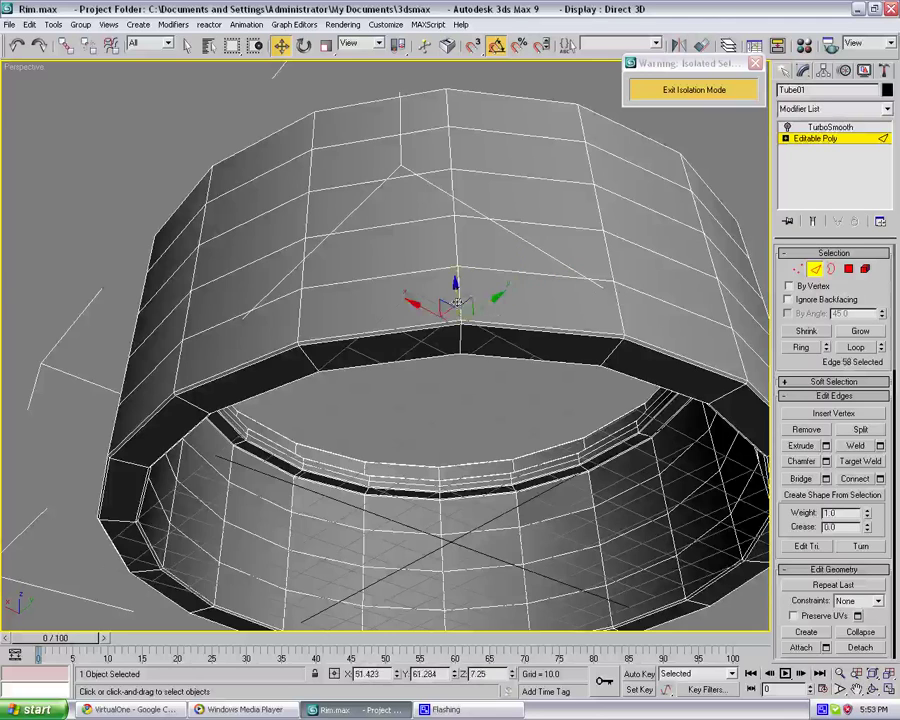
{"action": "left_click", "coordinate": [461, 296]}
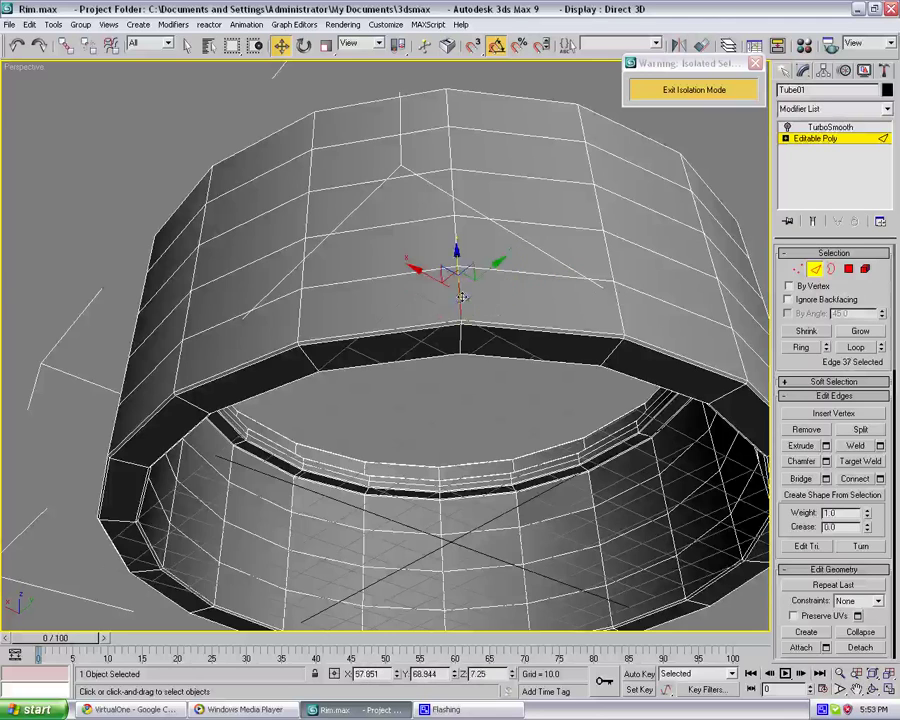
{"action": "left_click", "coordinate": [446, 111], "text": "ctrl"}
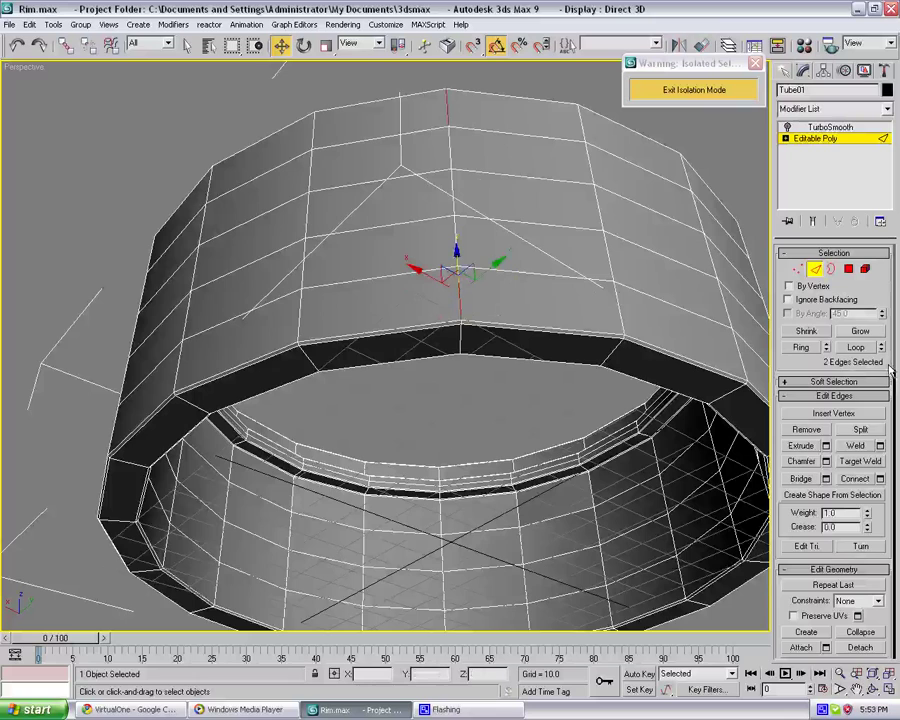
{"action": "left_click", "coordinate": [804, 347]}
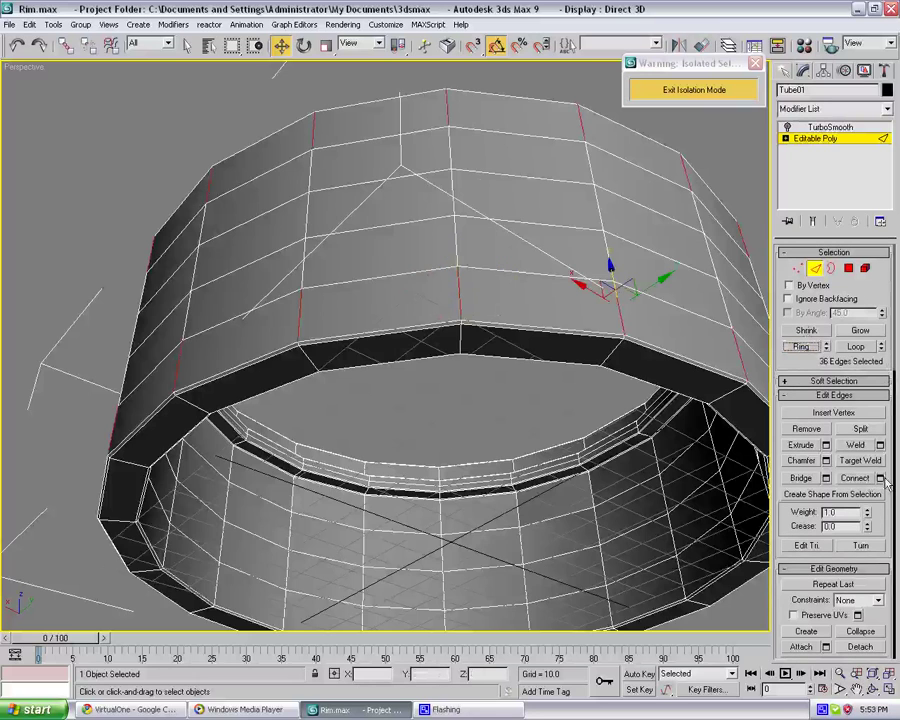
{"action": "left_click", "coordinate": [881, 478]}
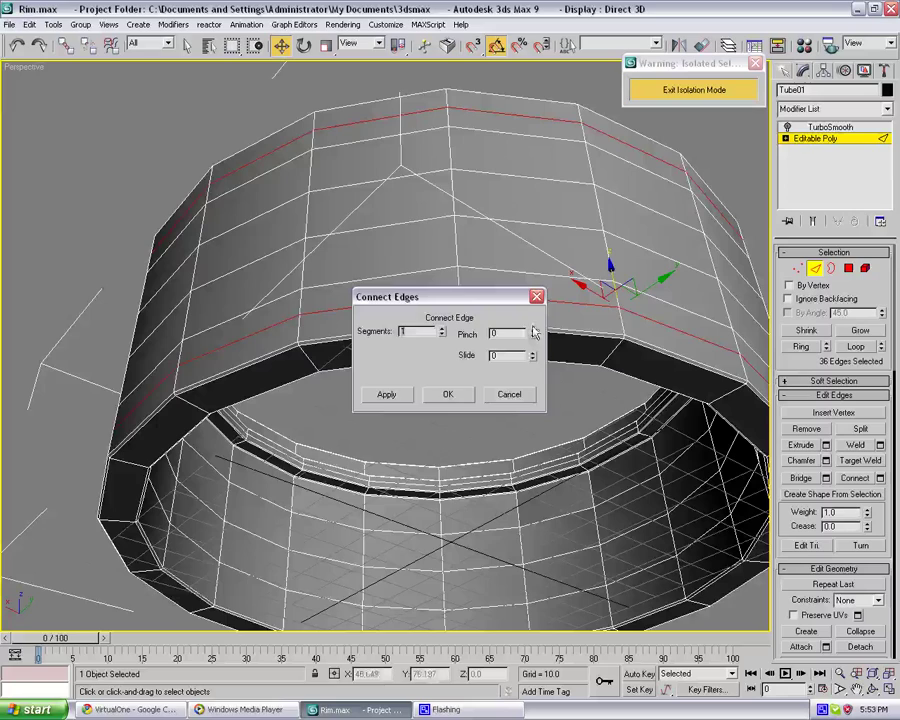
{"action": "key", "text": "Escape"}
{"action": "left_click", "coordinate": [486, 394]}
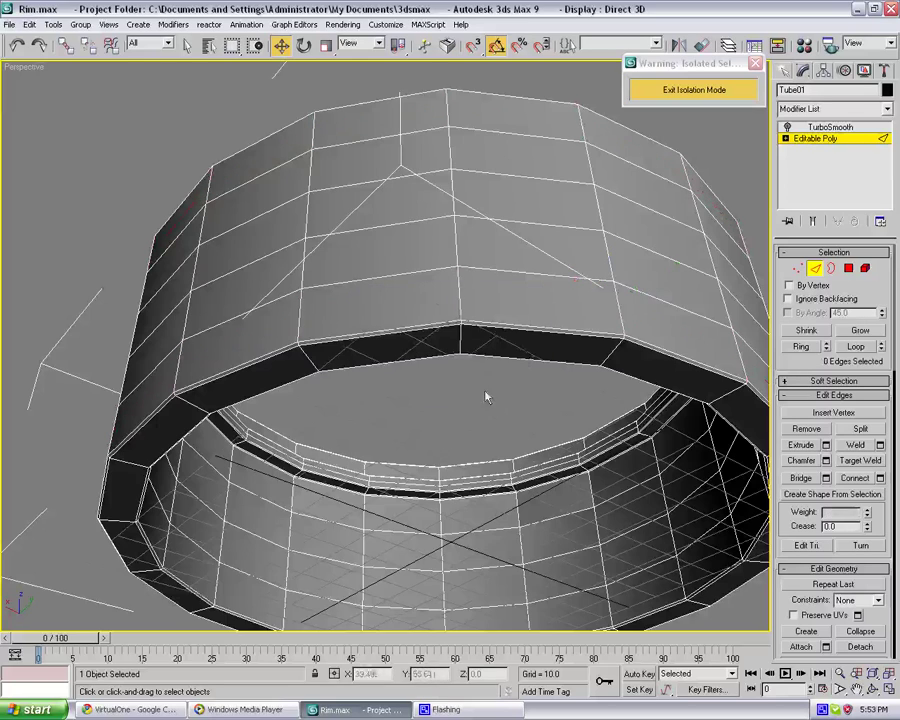
Connect the ring of vertical edges in the outer wall's lowest band with 1 segment and a slide of 53
{"action": "left_click", "coordinate": [461, 310]}
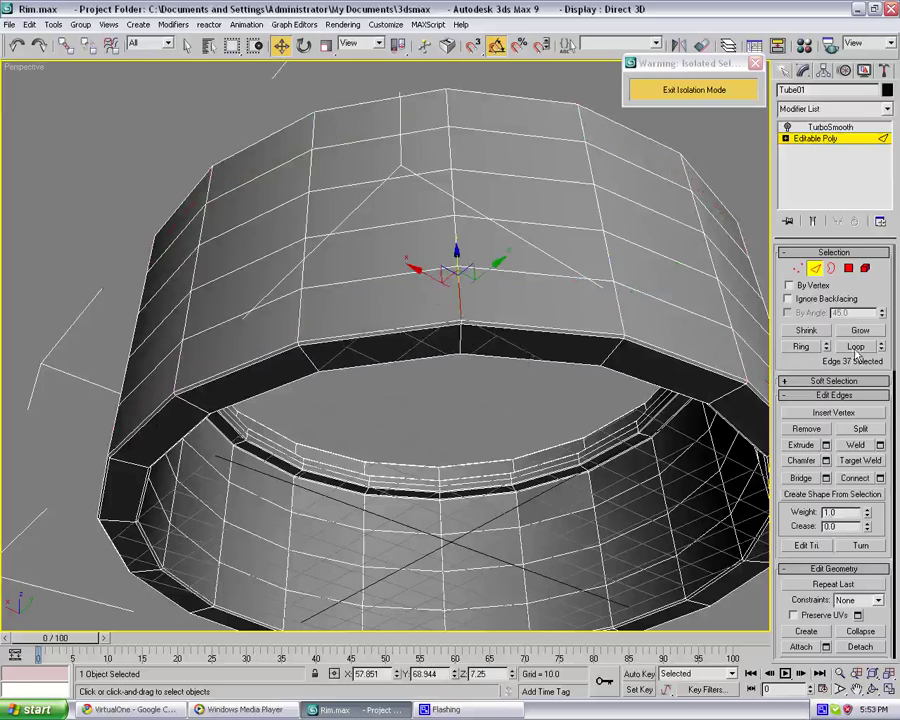
{"action": "left_click", "coordinate": [801, 347]}
{"action": "left_click", "coordinate": [881, 477]}
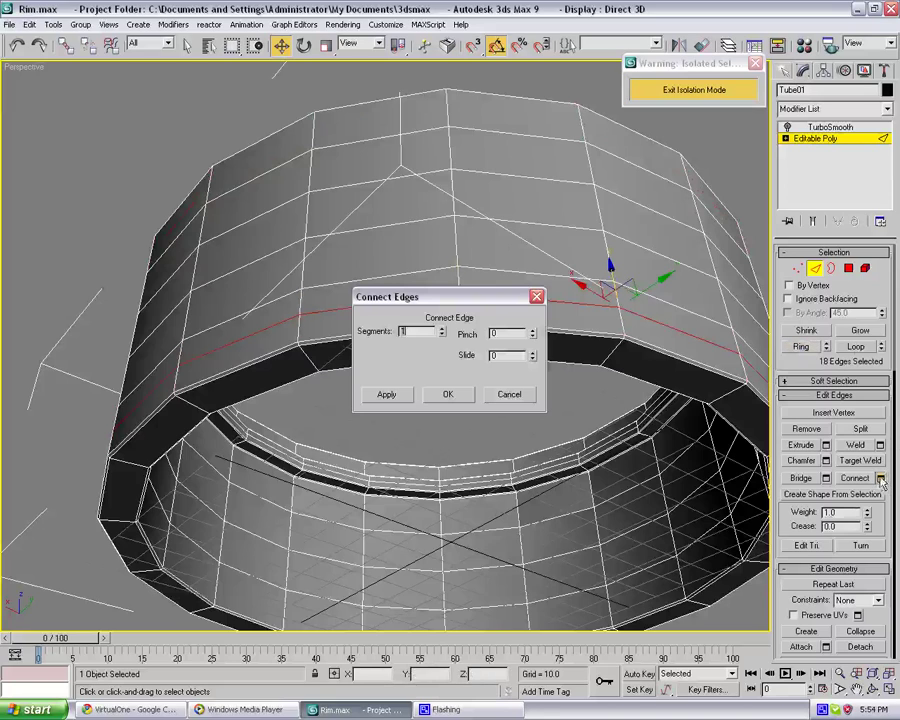
{"action": "left_click_drag", "start_coordinate": [537, 360], "coordinate": [535, 280]}
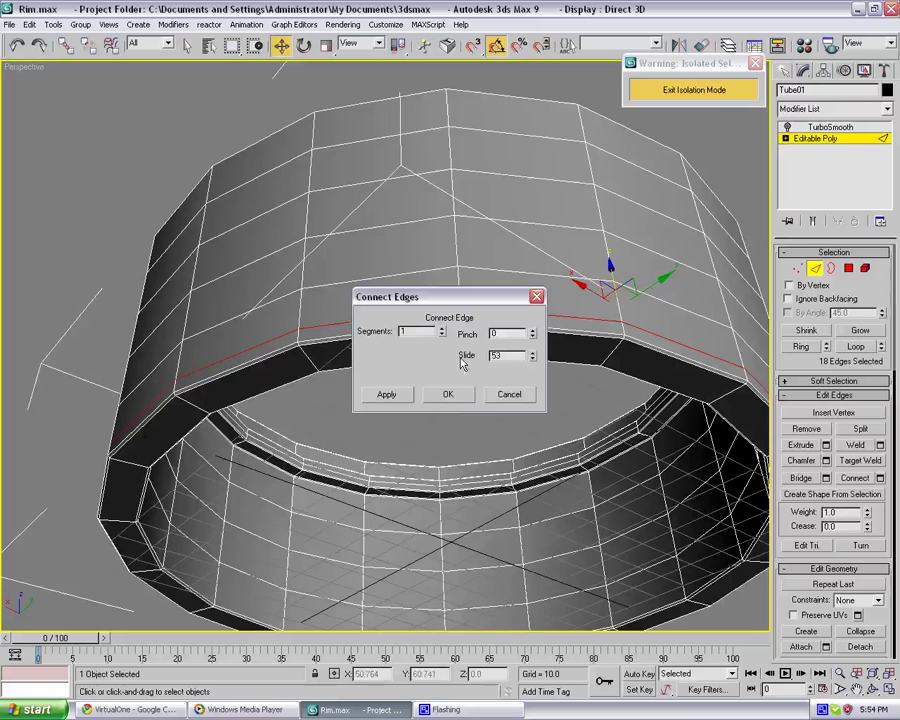
{"action": "left_click", "coordinate": [449, 395]}
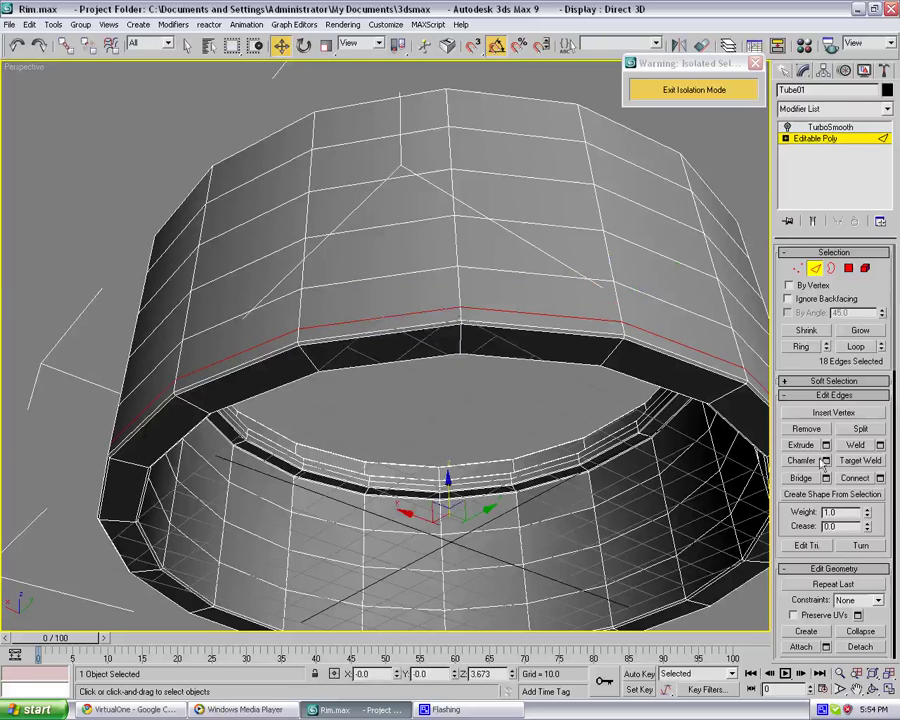
Chamfer the new edge loop near the outer wall's lower rim by 0.5 and clear the selection
{"action": "left_click", "coordinate": [825, 460]}
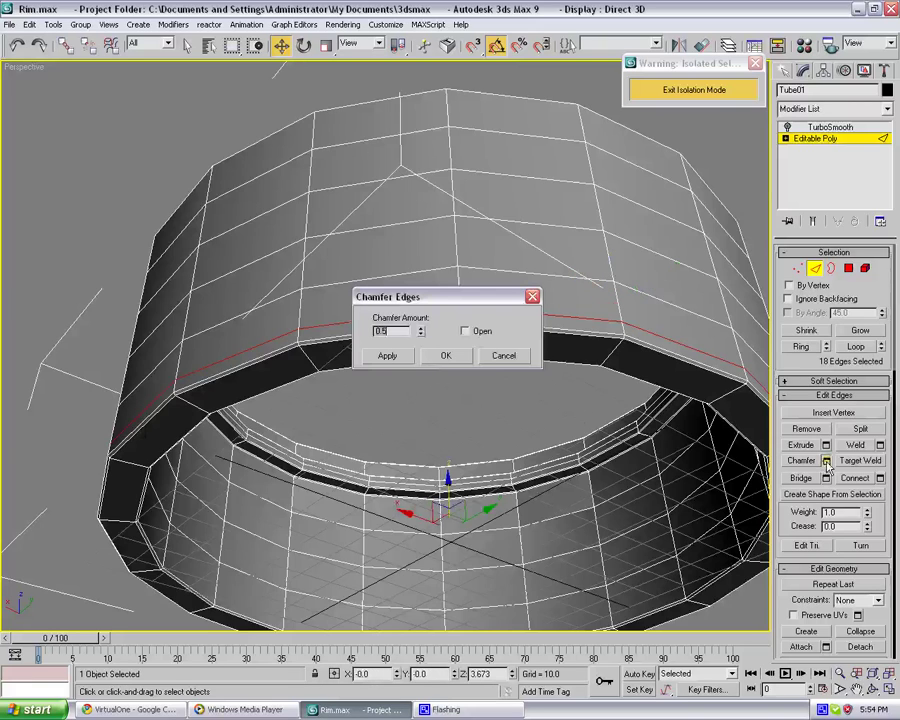
{"action": "left_click", "coordinate": [443, 361]}
{"action": "left_click", "coordinate": [463, 388]}
Connect the ring of vertical edges in the outer wall's uppermost band with 1 segment and a slide of -53
{"action": "middle_click_drag", "start_coordinate": [513, 262], "coordinate": [509, 337]}
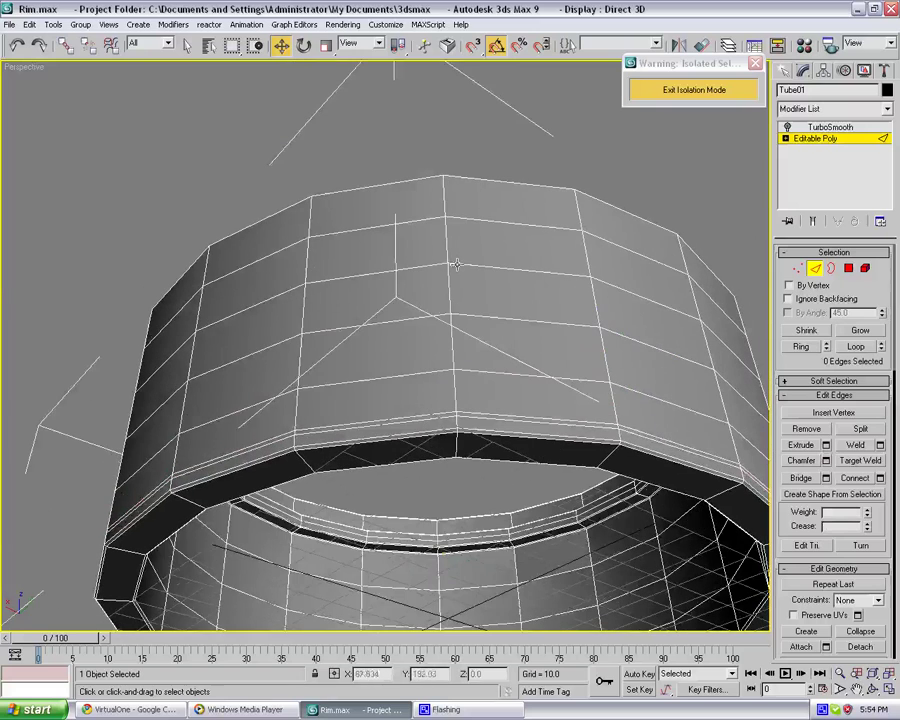
{"action": "left_click", "coordinate": [497, 184]}
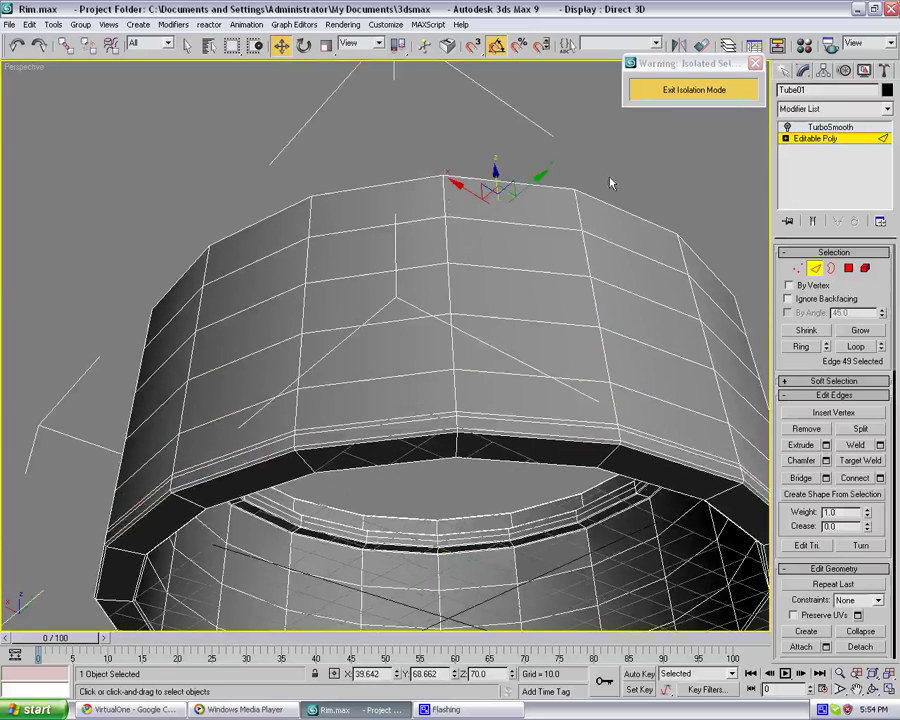
{"action": "left_click", "coordinate": [579, 214]}
{"action": "left_click", "coordinate": [800, 346]}
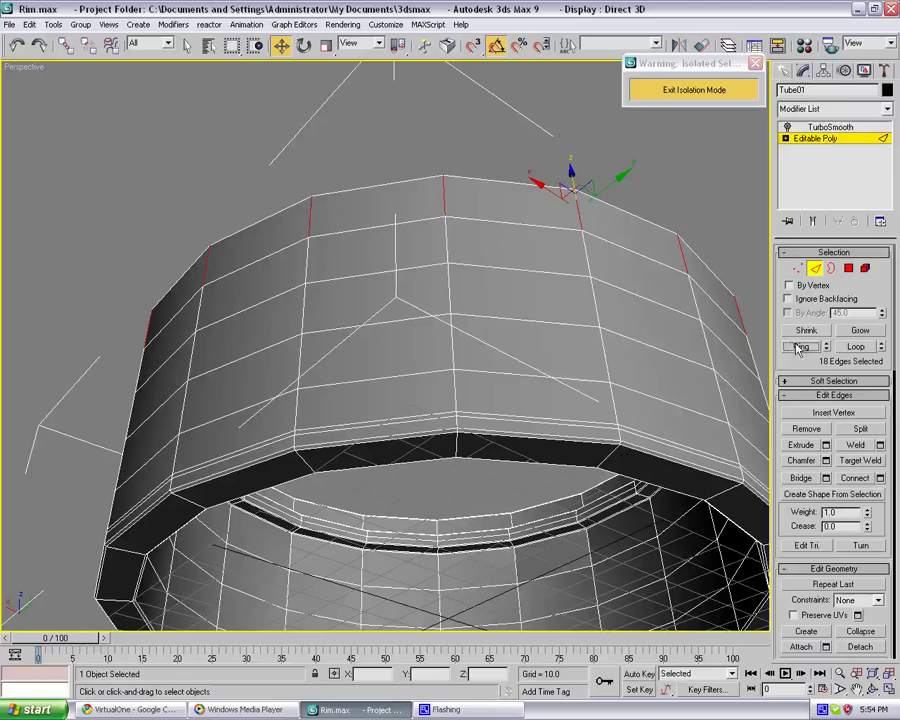
{"action": "left_click", "coordinate": [880, 478]}
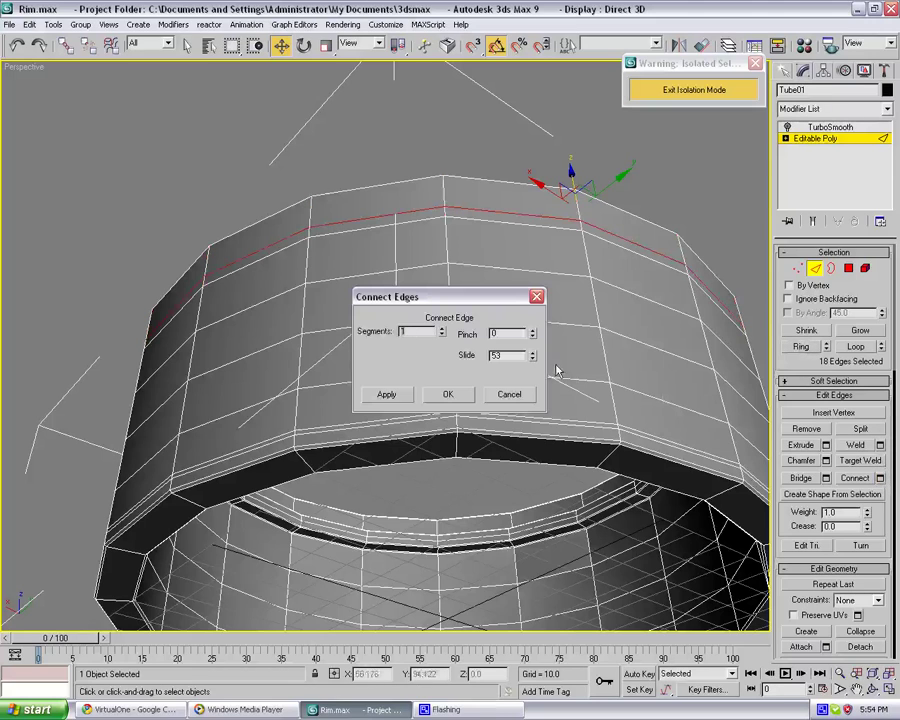
{"action": "type", "text": "-"}
{"action": "left_click", "coordinate": [466, 393]}
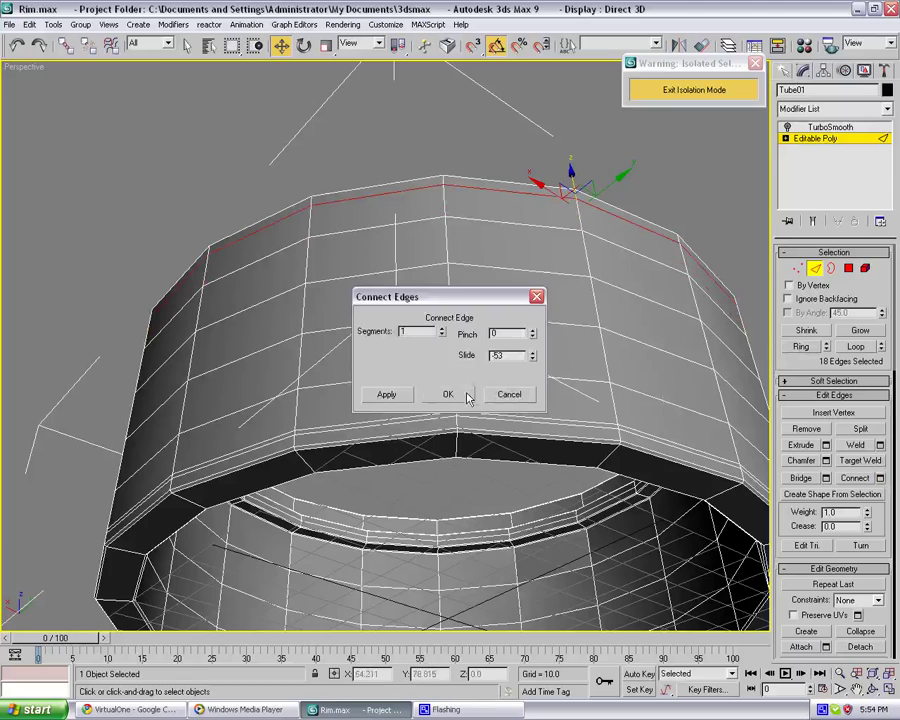
Chamfer the new edge loop near the outer wall's upper rim by 0.5 and clear the selection
{"action": "left_click", "coordinate": [826, 461]}
{"action": "left_click", "coordinate": [445, 358]}
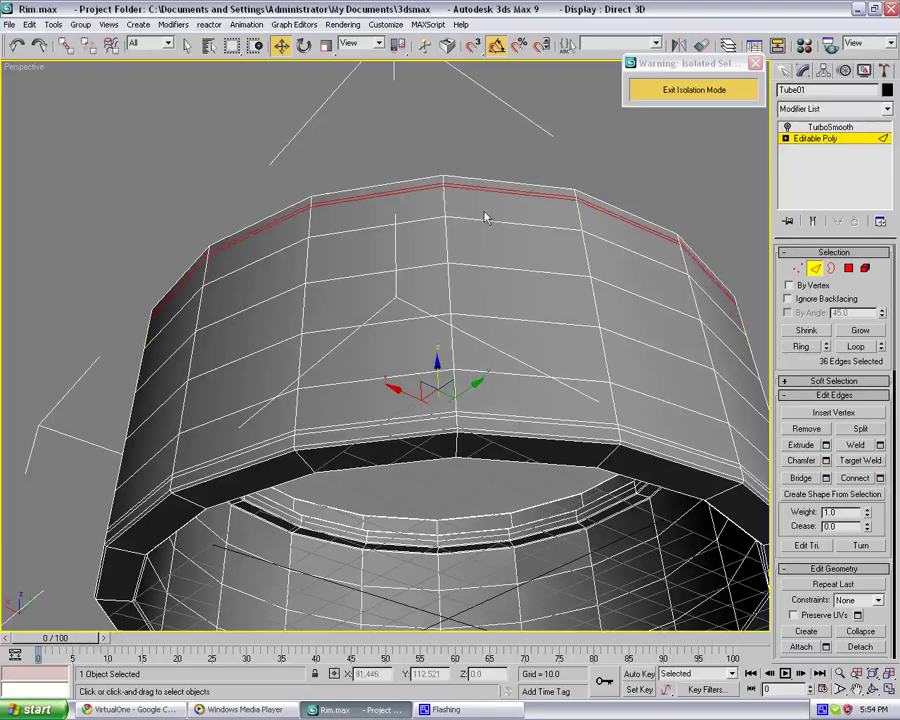
{"action": "left_click", "coordinate": [478, 161]}
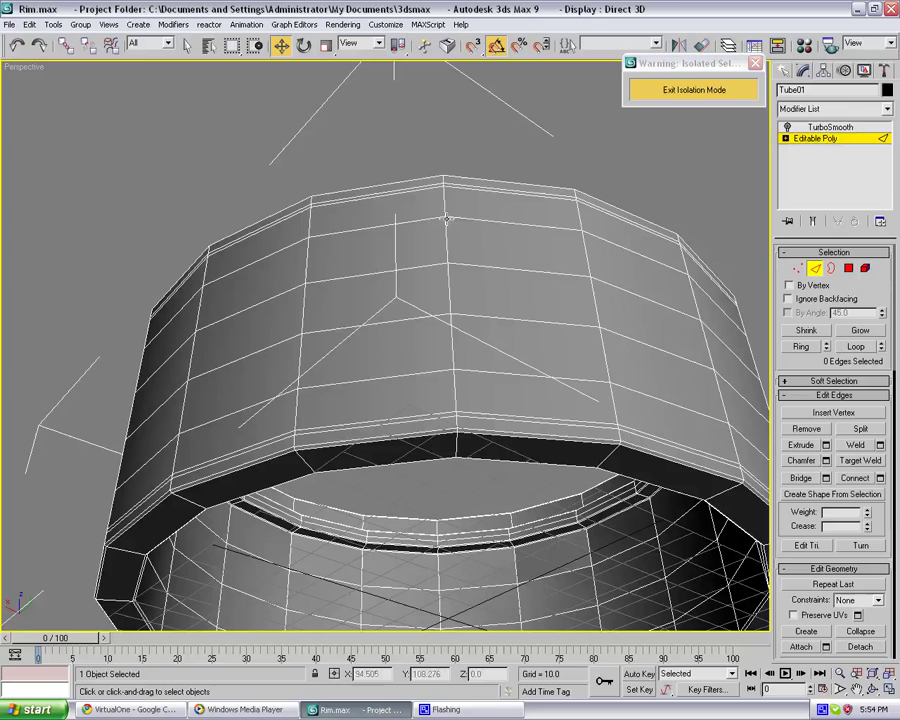
Convert the outer wall's four middle edge loops to a polygon selection and scale that band uniformly inward between the rims
{"action": "left_click", "coordinate": [494, 227]}
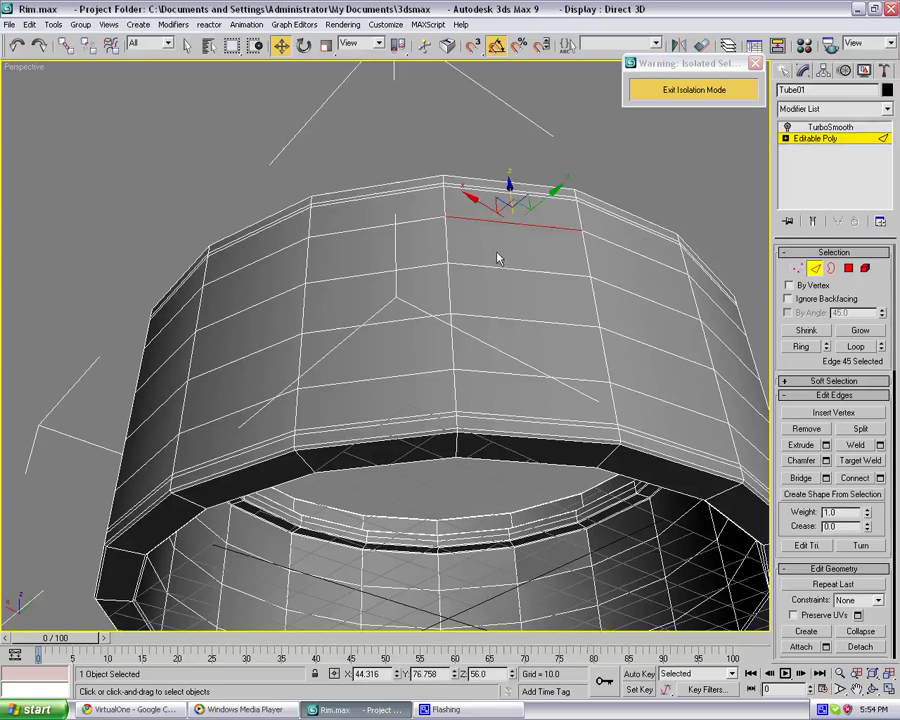
{"action": "left_click", "coordinate": [494, 266], "text": "ctrl"}
{"action": "left_click", "coordinate": [500, 316], "text": "ctrl"}
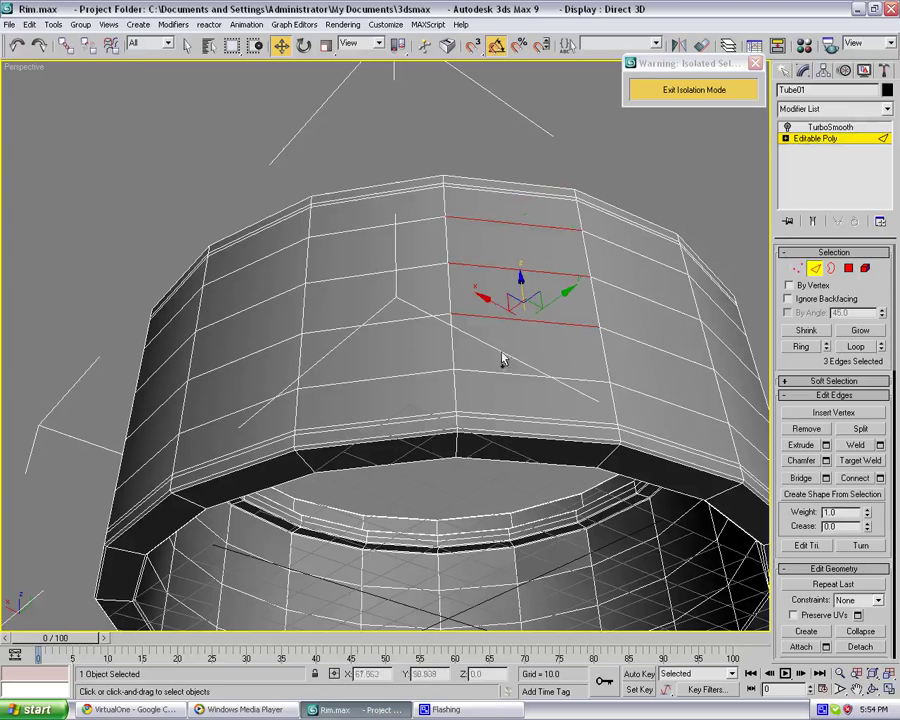
{"action": "left_click", "coordinate": [503, 373], "text": "ctrl"}
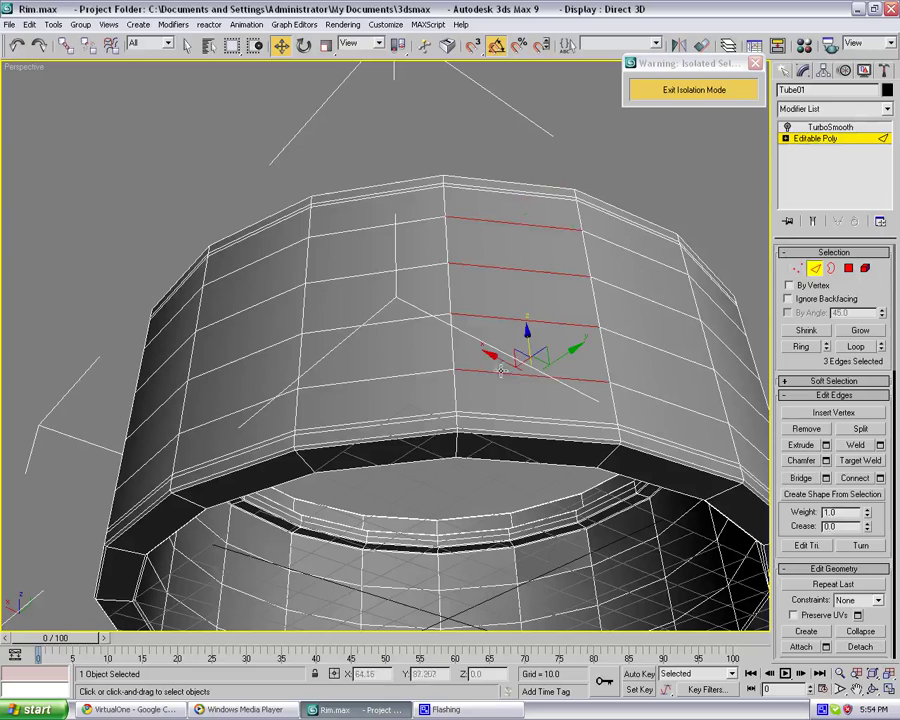
{"action": "left_click", "coordinate": [866, 347]}
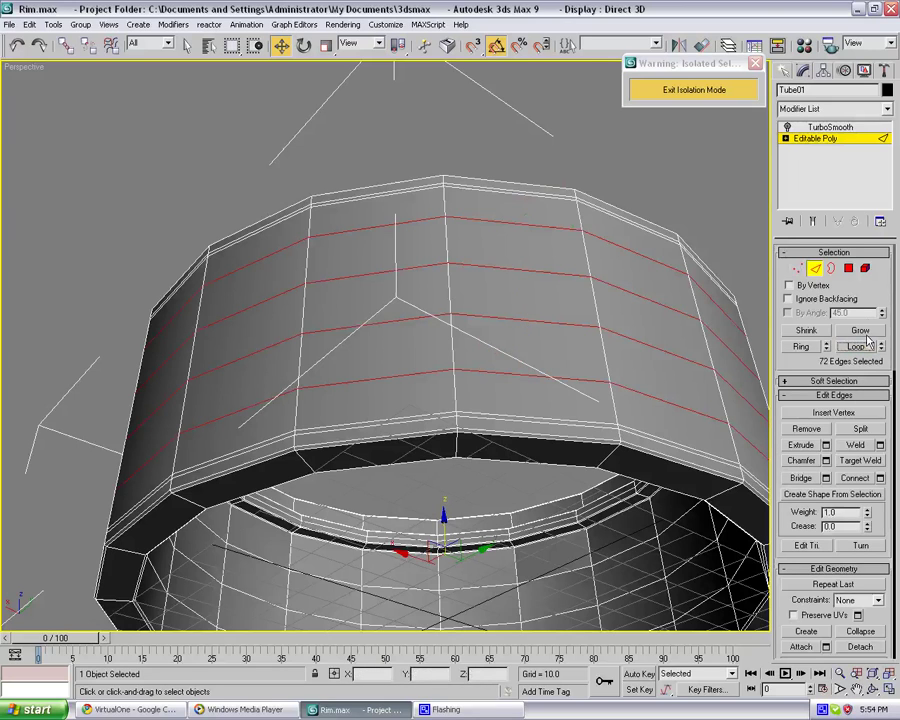
{"action": "left_click", "coordinate": [849, 270], "text": "ctrl"}
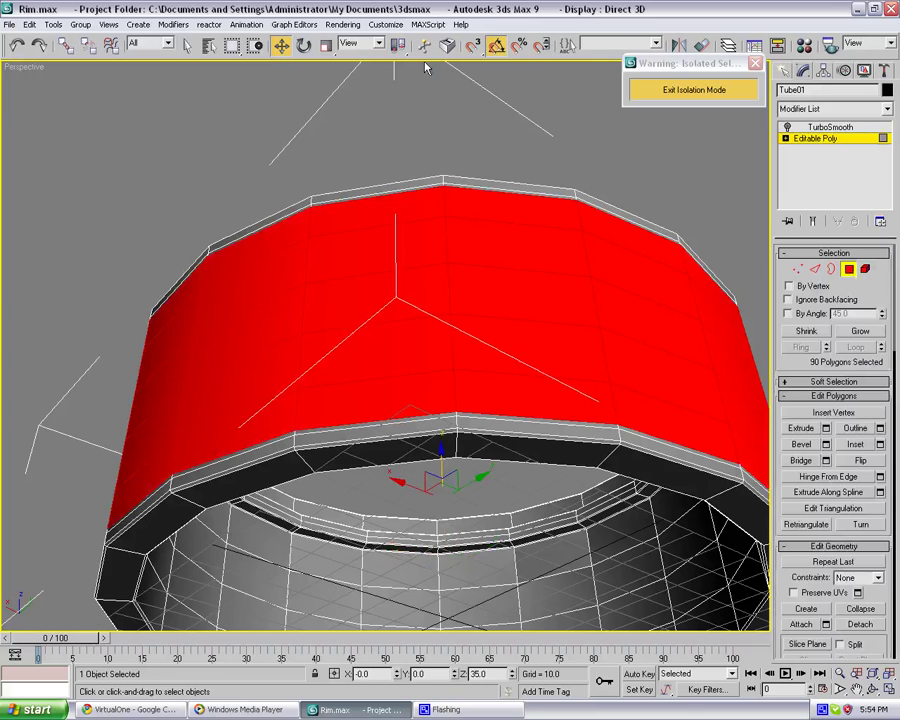
{"action": "left_click", "coordinate": [326, 45]}
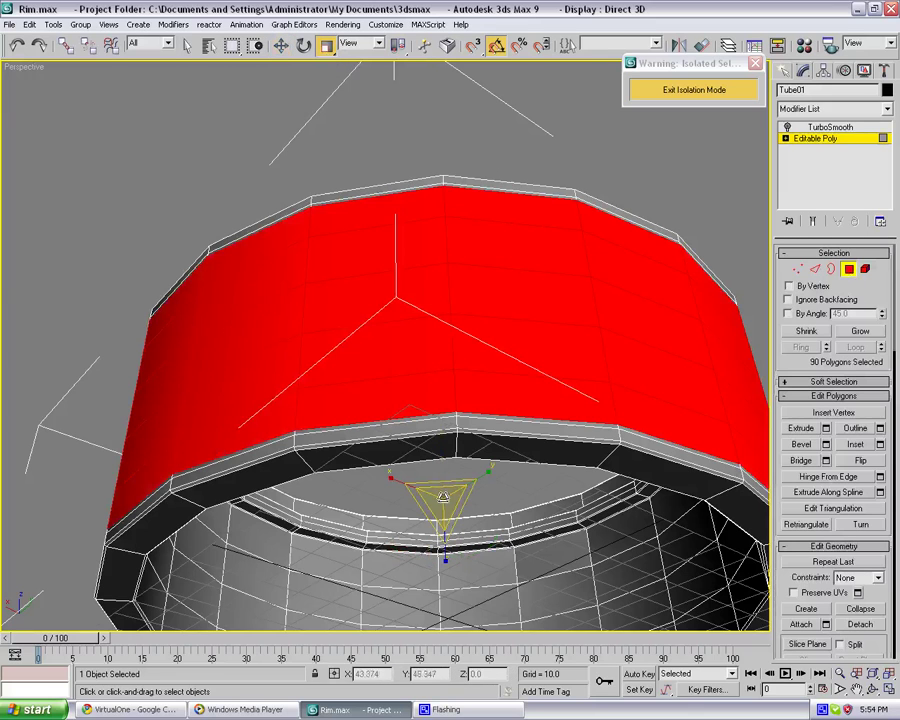
{"action": "left_click_drag", "start_coordinate": [443, 497], "coordinate": [450, 497]}
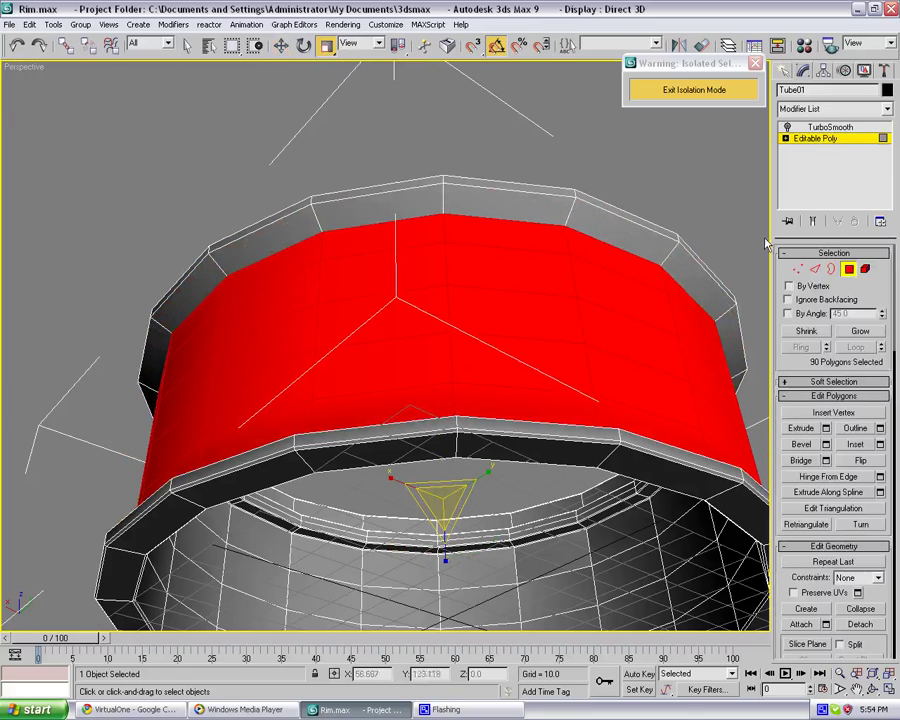
Chamfer the two edge loops bounding the sloped step below the upper rim by 0.5
{"action": "key", "text": "2"}
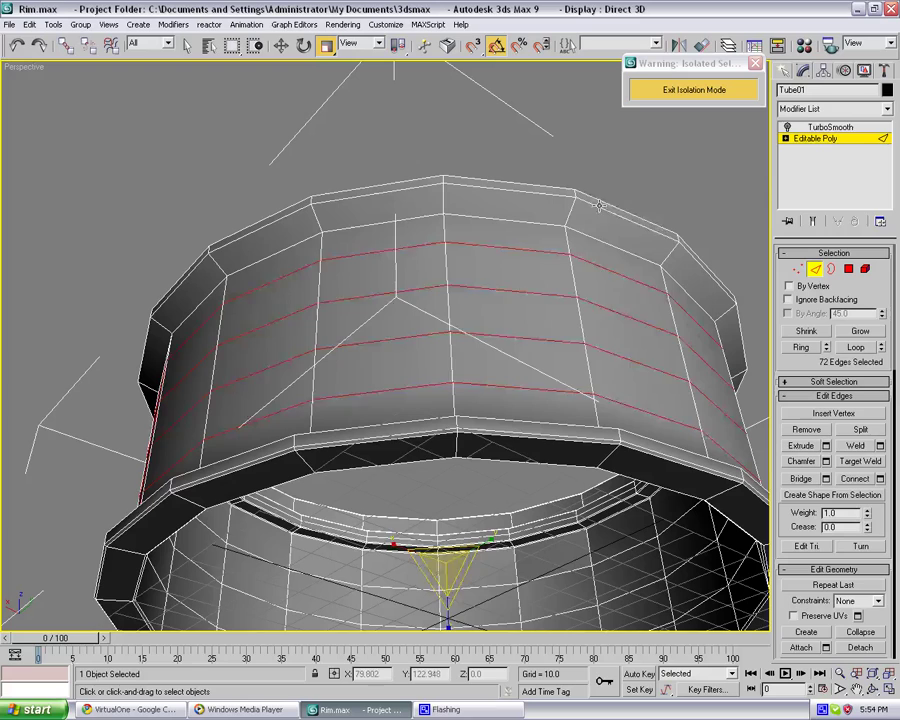
{"action": "left_click", "coordinate": [598, 206]}
{"action": "left_click", "coordinate": [588, 229], "text": "ctrl"}
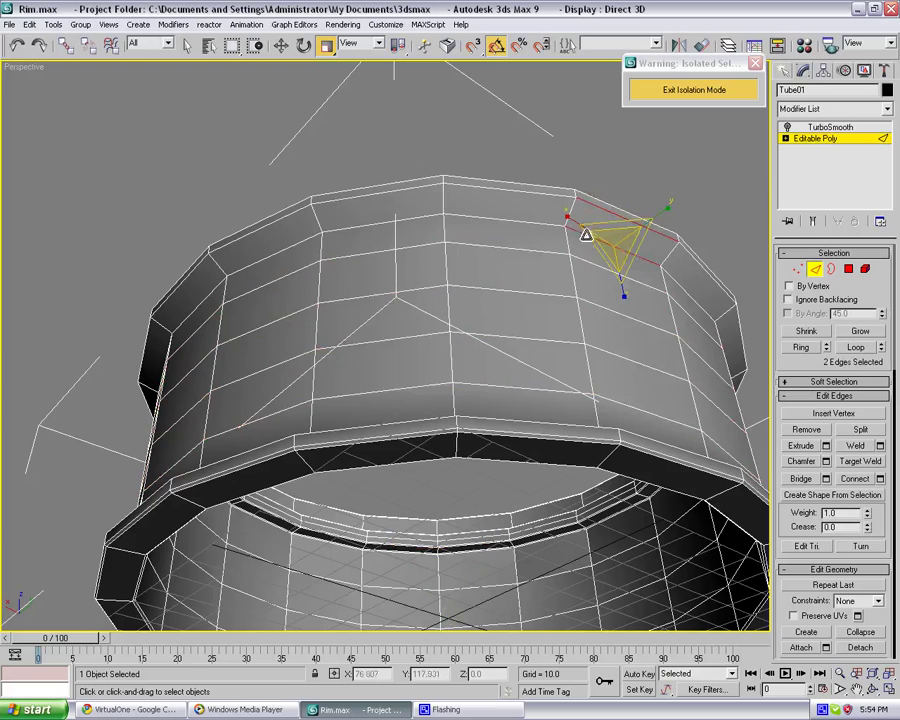
{"action": "left_click", "coordinate": [855, 348]}
{"action": "left_click", "coordinate": [826, 461]}
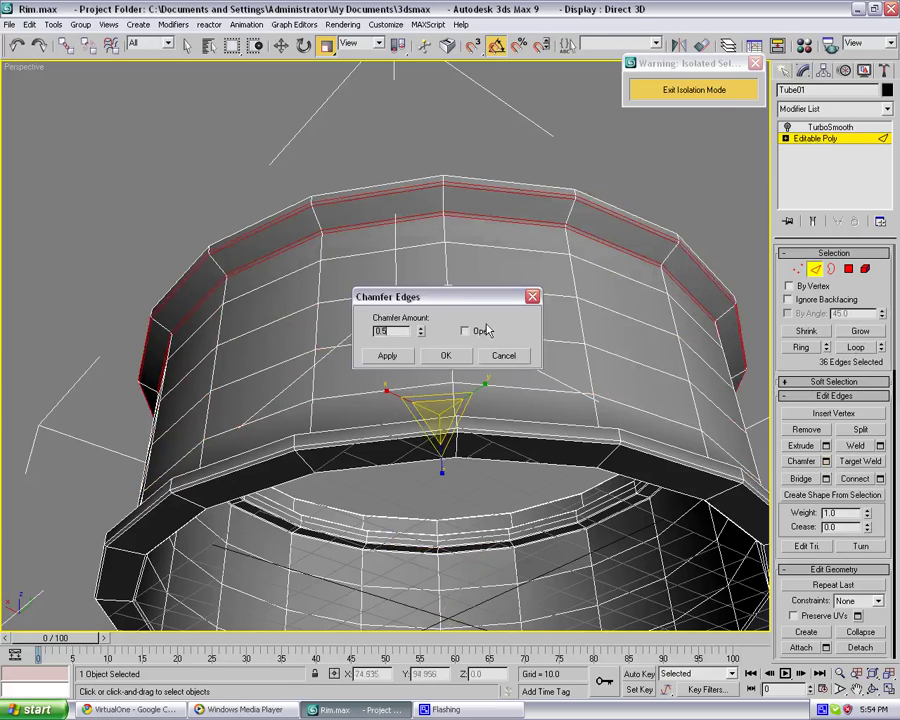
{"action": "left_click", "coordinate": [450, 352]}
{"action": "left_click", "coordinate": [513, 149]}
Chamfer the two edge loops bounding the sloped step above the lower rim, using the 0.5 amount already set
{"action": "middle_click_drag", "start_coordinate": [472, 166], "coordinate": [557, 366], "text": "alt"}
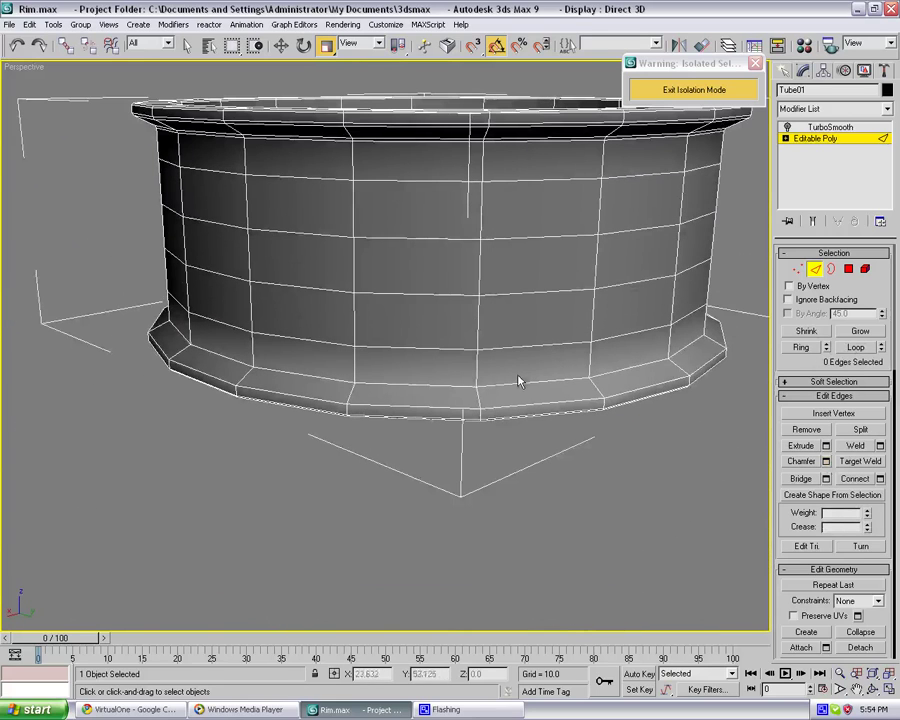
{"action": "left_click", "coordinate": [519, 381]}
{"action": "left_click", "coordinate": [545, 410], "text": "ctrl"}
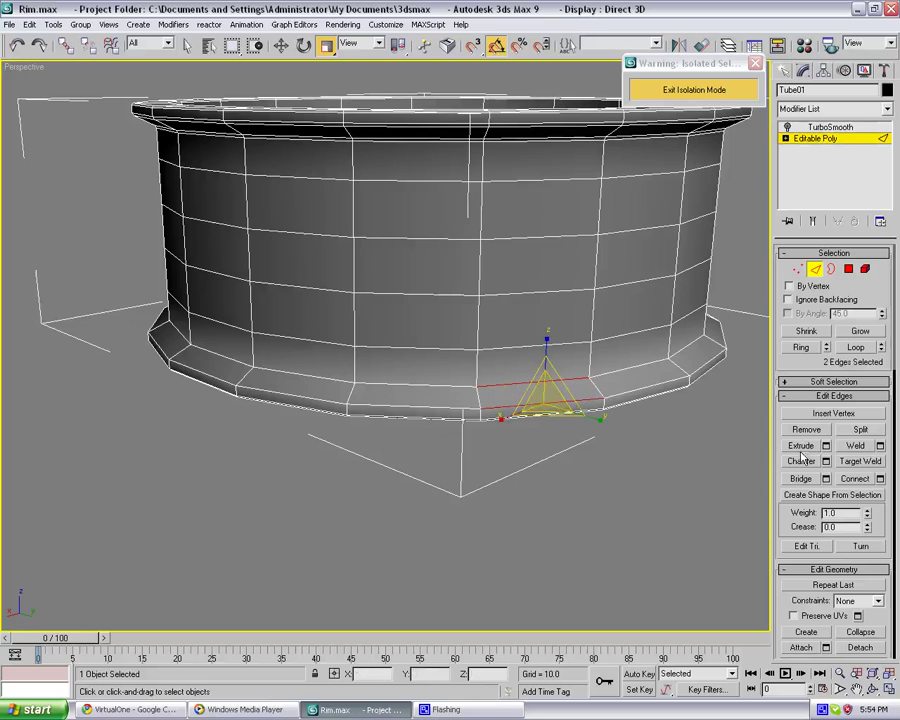
{"action": "left_click", "coordinate": [856, 347]}
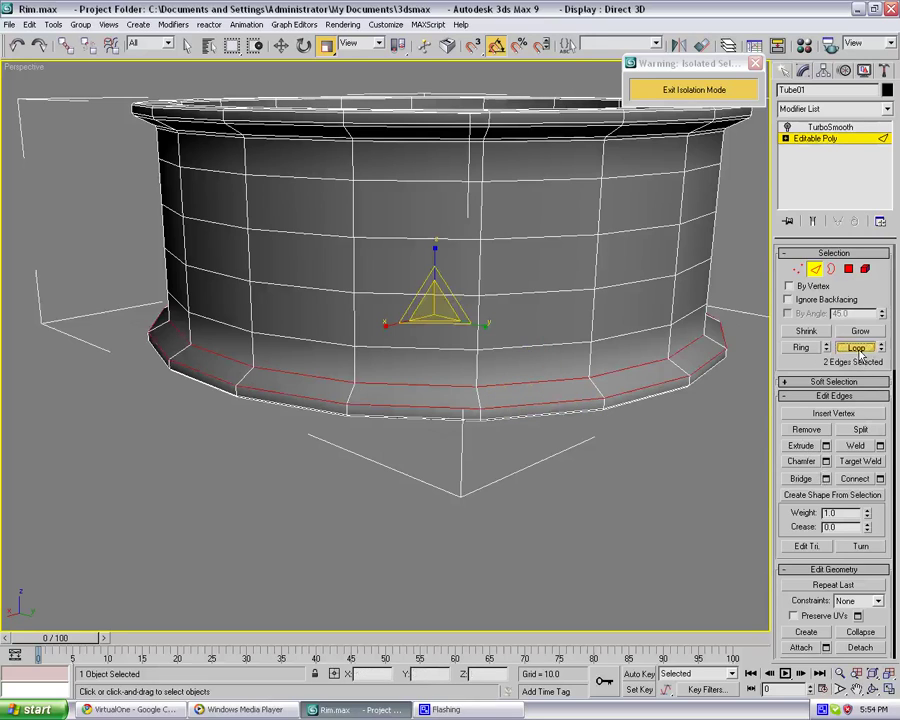
{"action": "left_click", "coordinate": [826, 461]}
{"action": "left_click", "coordinate": [447, 356]}
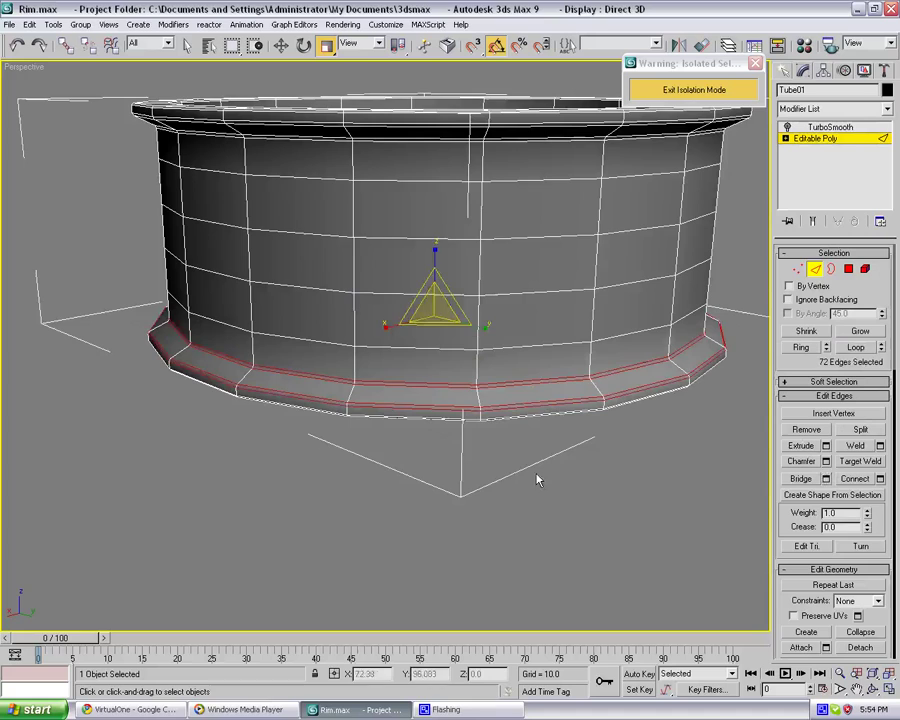
{"action": "left_click", "coordinate": [620, 470]}
Chamfer the two edge loops around the middle of the outer wall by 0.5 and clear the selection
{"action": "middle_click_drag", "start_coordinate": [620, 470], "coordinate": [510, 445], "text": "alt"}
{"action": "middle_click_drag", "start_coordinate": [546, 308], "coordinate": [503, 377]}
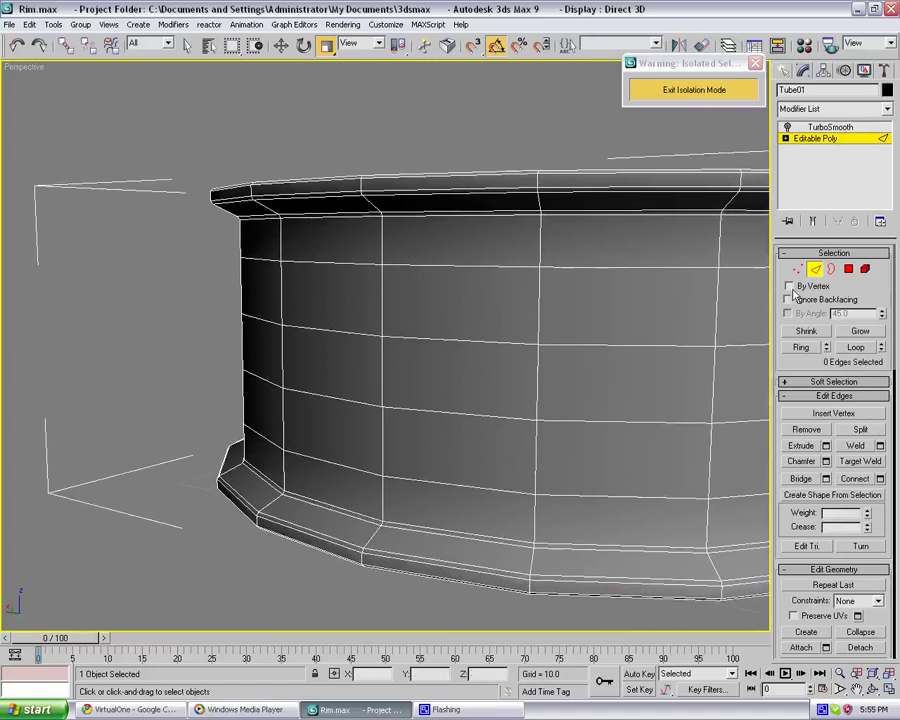
{"action": "left_click", "coordinate": [556, 348]}
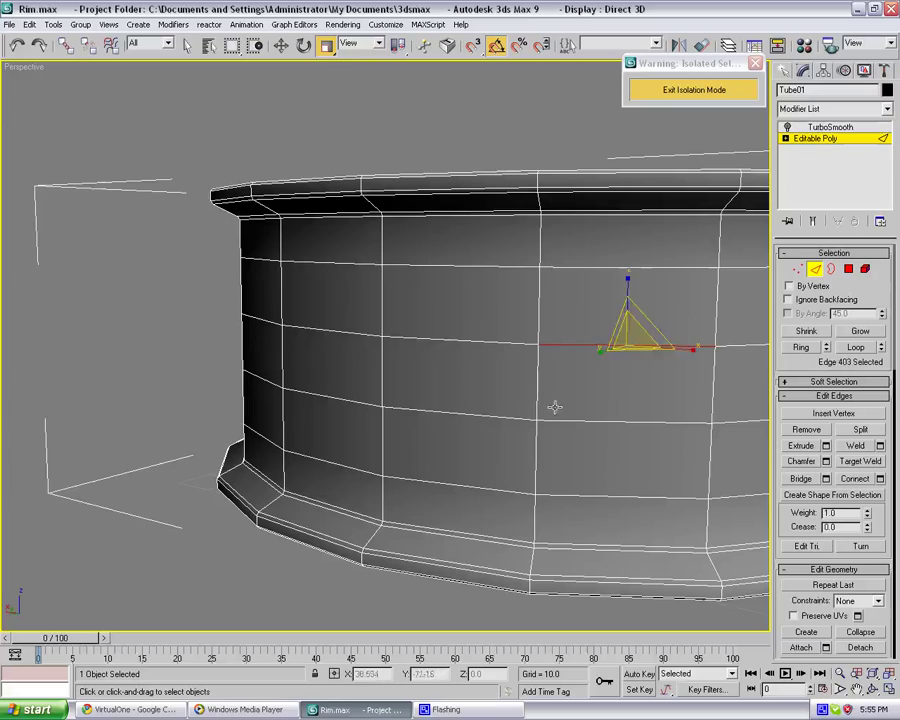
{"action": "left_click", "coordinate": [560, 421], "text": "ctrl"}
{"action": "left_click", "coordinate": [855, 347]}
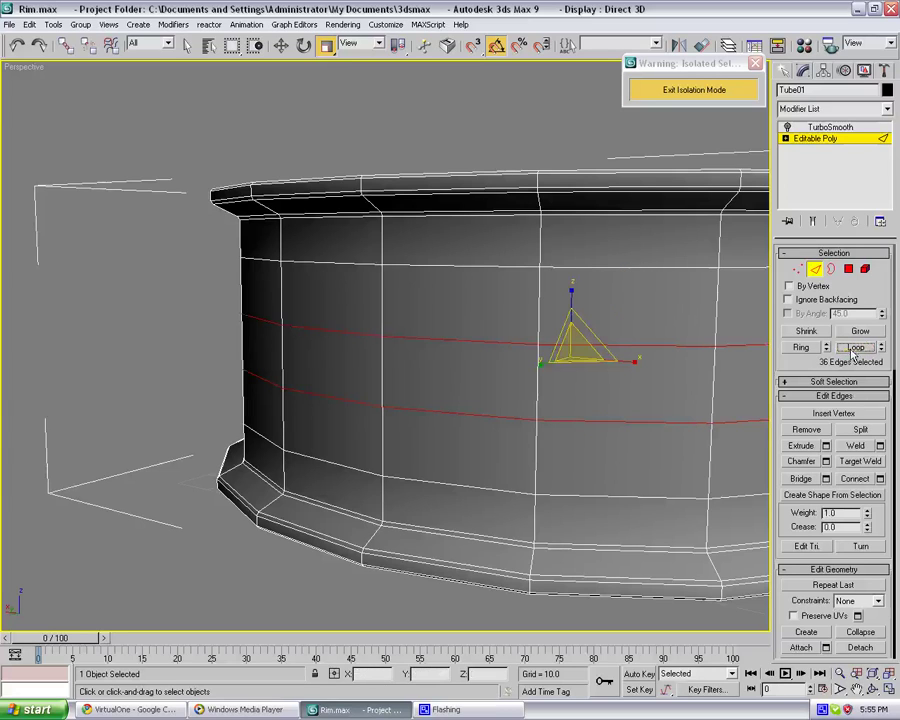
{"action": "left_click", "coordinate": [826, 461]}
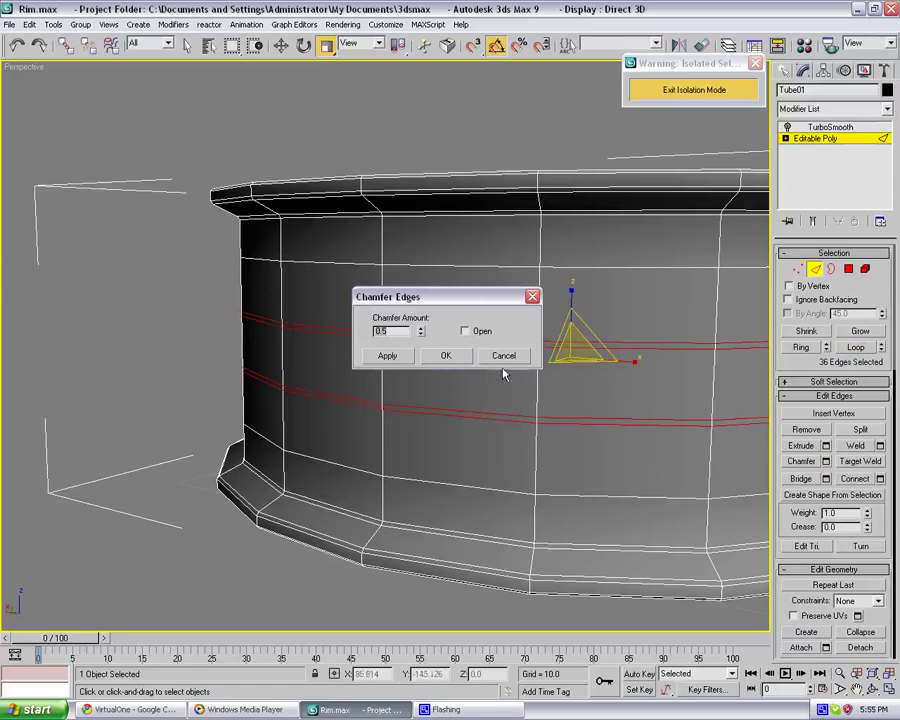
{"action": "left_click", "coordinate": [447, 357]}
{"action": "left_click", "coordinate": [234, 326]}
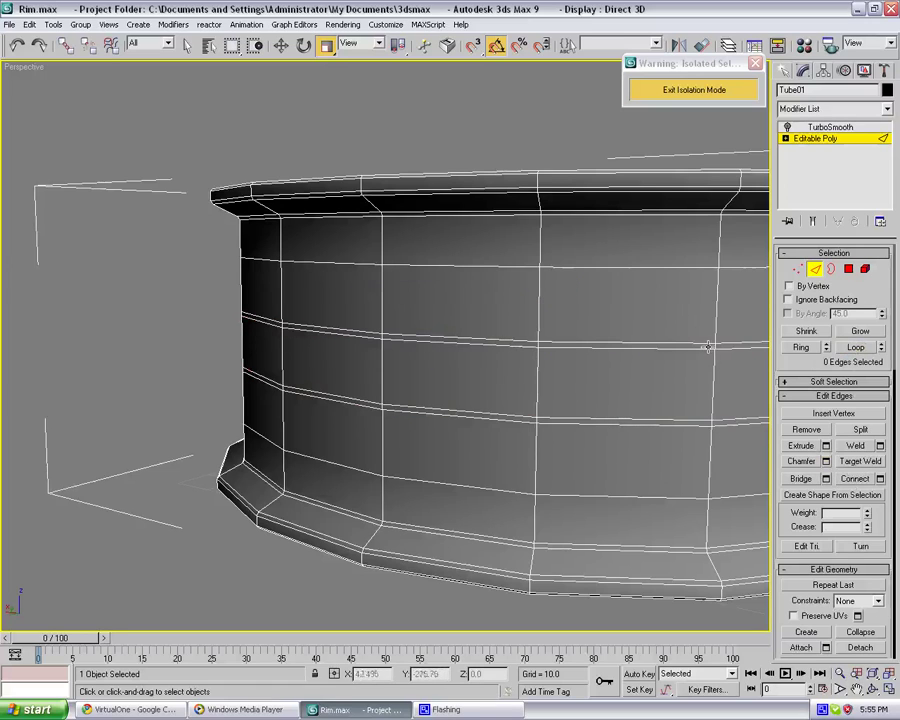
Connect the ring of vertical edges between the two chamfered middle loops with one segment, pinch 0 and slide 0
{"action": "left_click", "coordinate": [711, 383]}
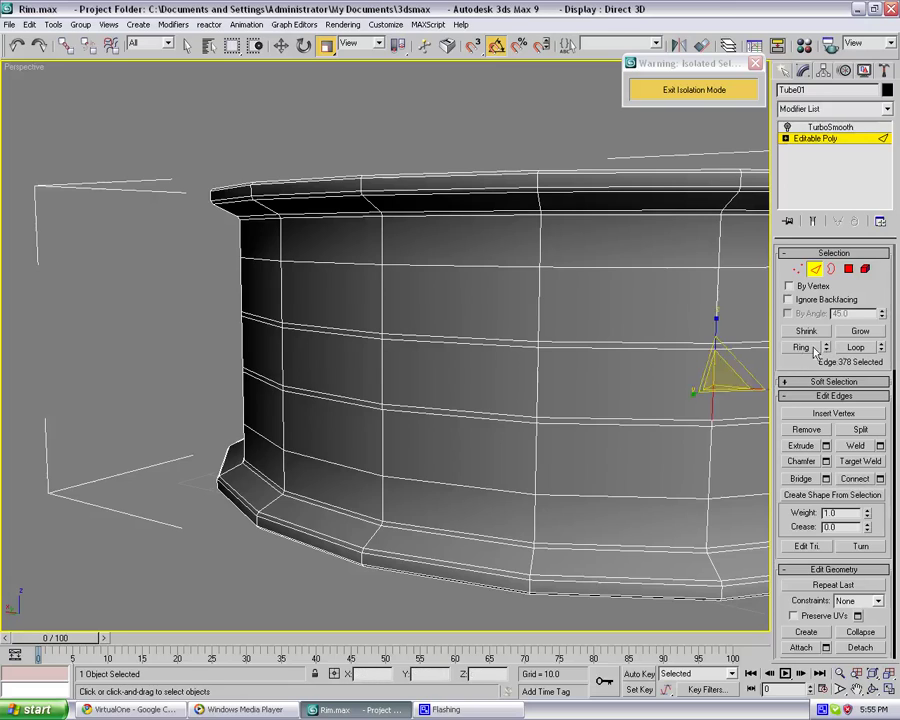
{"action": "left_click", "coordinate": [801, 347]}
{"action": "left_click", "coordinate": [880, 478]}
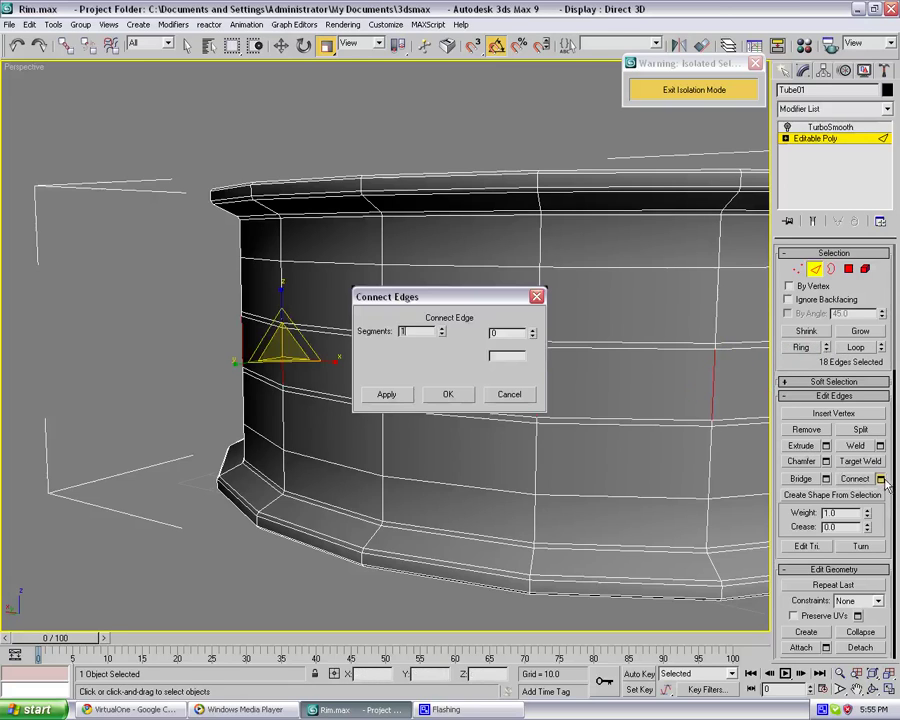
{"action": "right_click", "coordinate": [534, 359]}
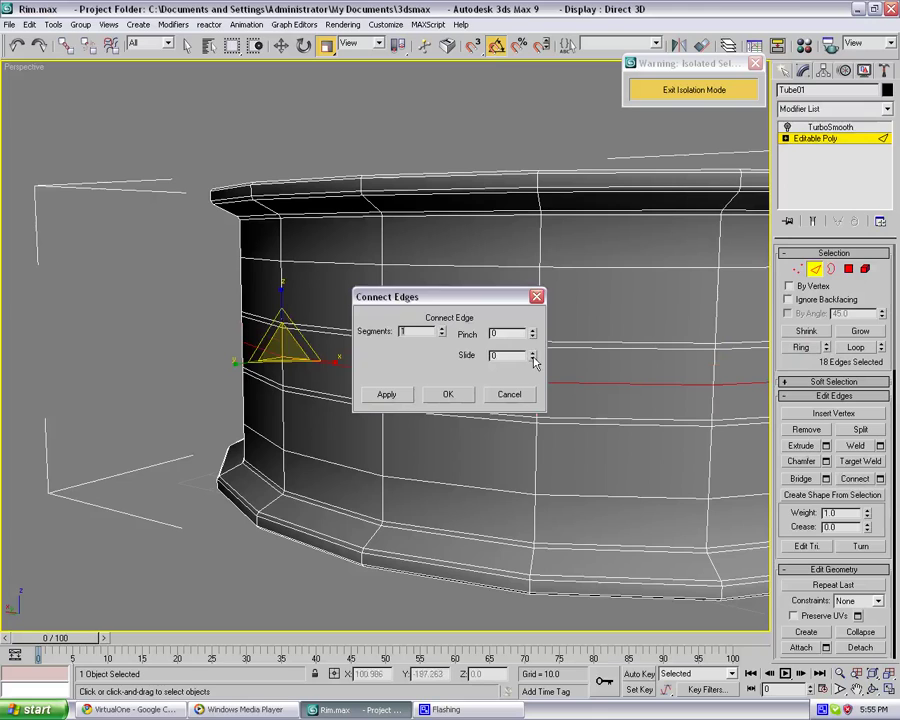
{"action": "left_click", "coordinate": [462, 396]}
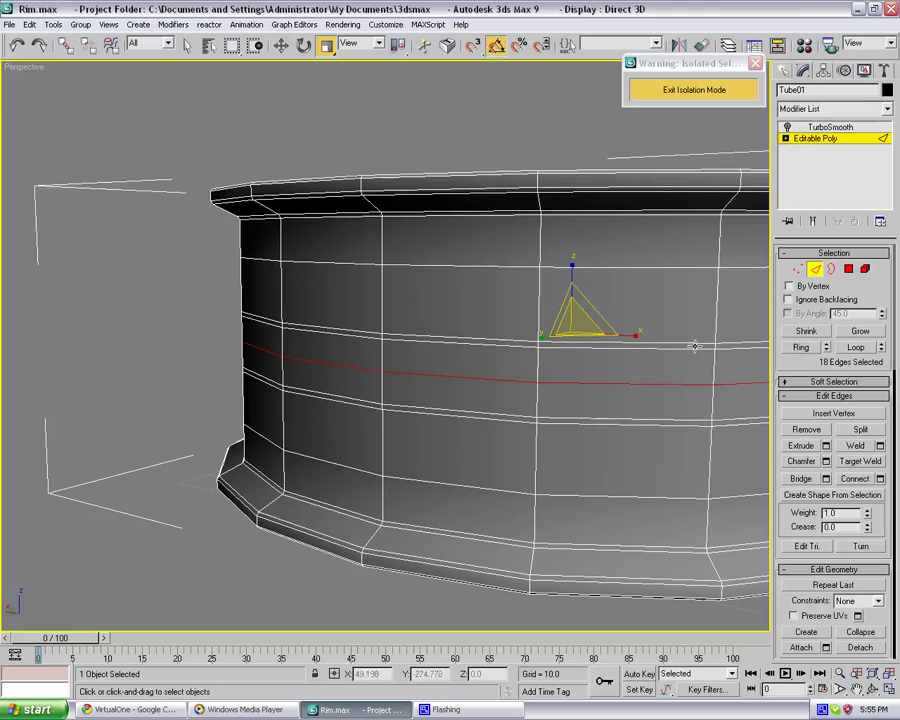
Convert the new middle loop to a polygon selection and scale that band uniformly outward into a raised ridge
{"action": "left_click", "coordinate": [848, 270], "text": "ctrl"}
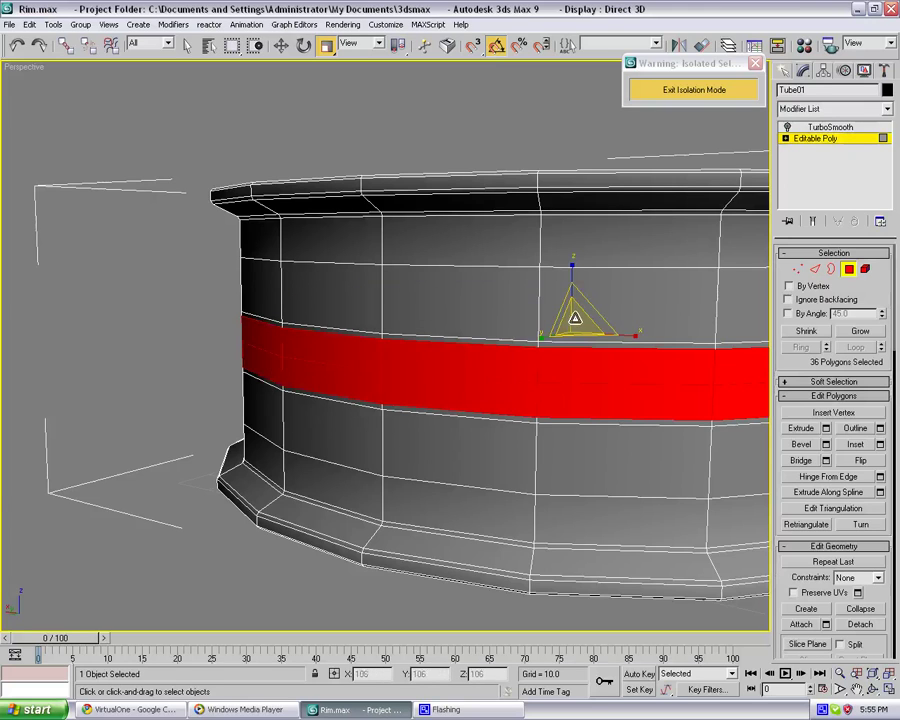
{"action": "left_click_drag", "start_coordinate": [575, 318], "coordinate": [557, 337]}
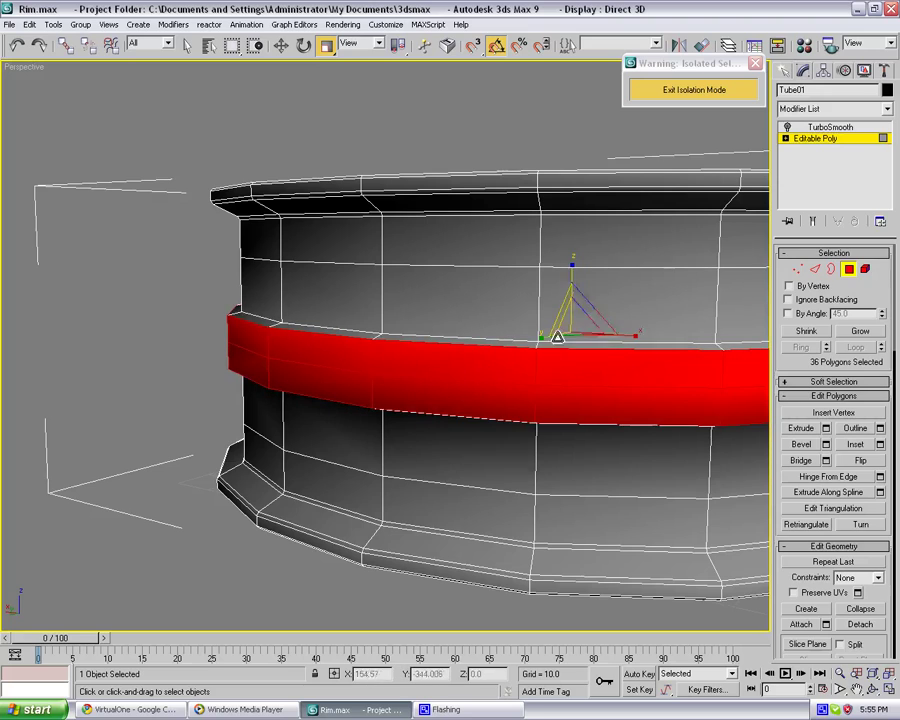
{"action": "left_click", "coordinate": [201, 320]}
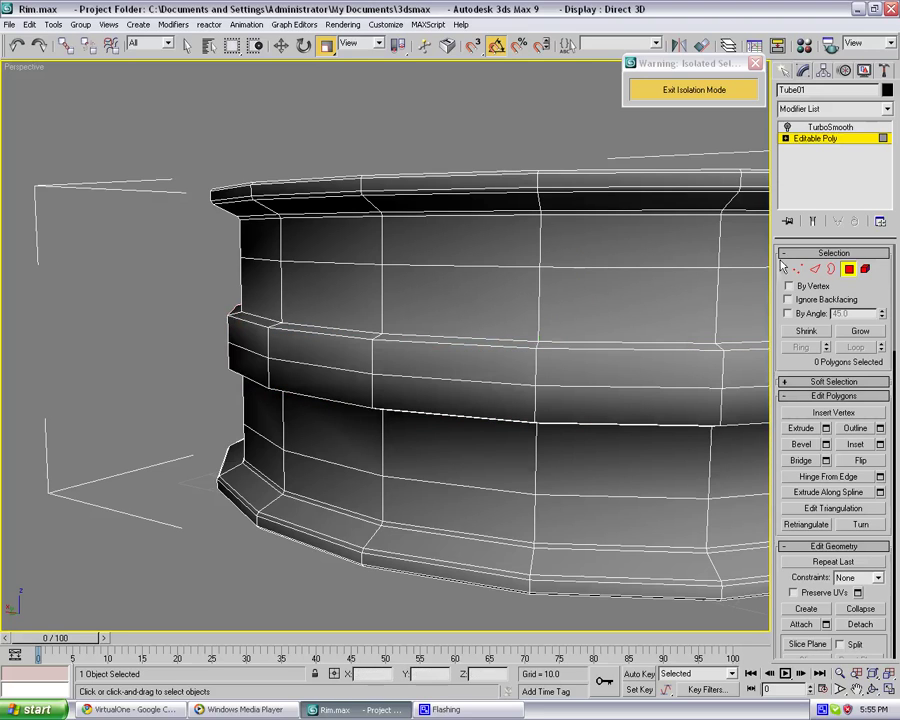
Chamfer the two full edge loops bounding the raised middle ridge's upper step by 0.7
{"action": "left_click", "coordinate": [815, 269]}
{"action": "left_click", "coordinate": [630, 343]}
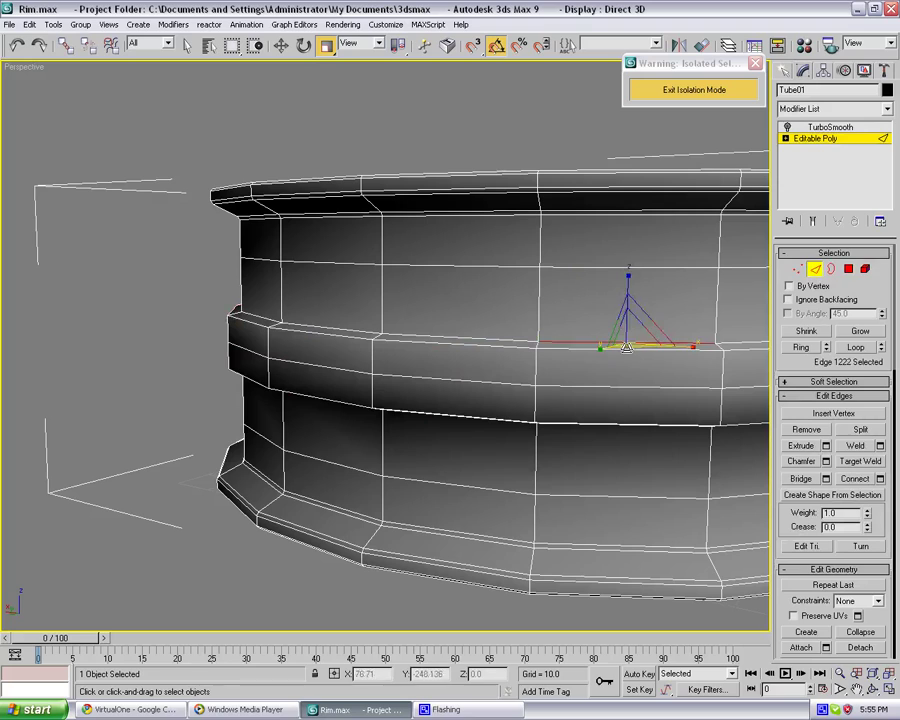
{"action": "left_click", "coordinate": [627, 349], "text": "ctrl"}
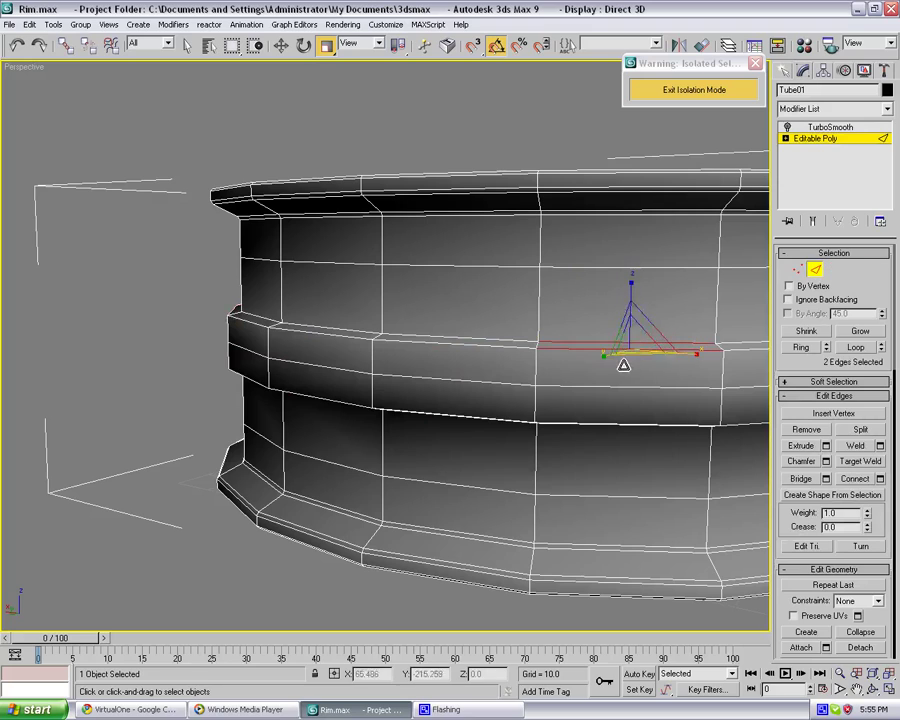
{"action": "left_click", "coordinate": [826, 461]}
{"action": "left_click_drag", "start_coordinate": [420, 331], "coordinate": [421, 316]}
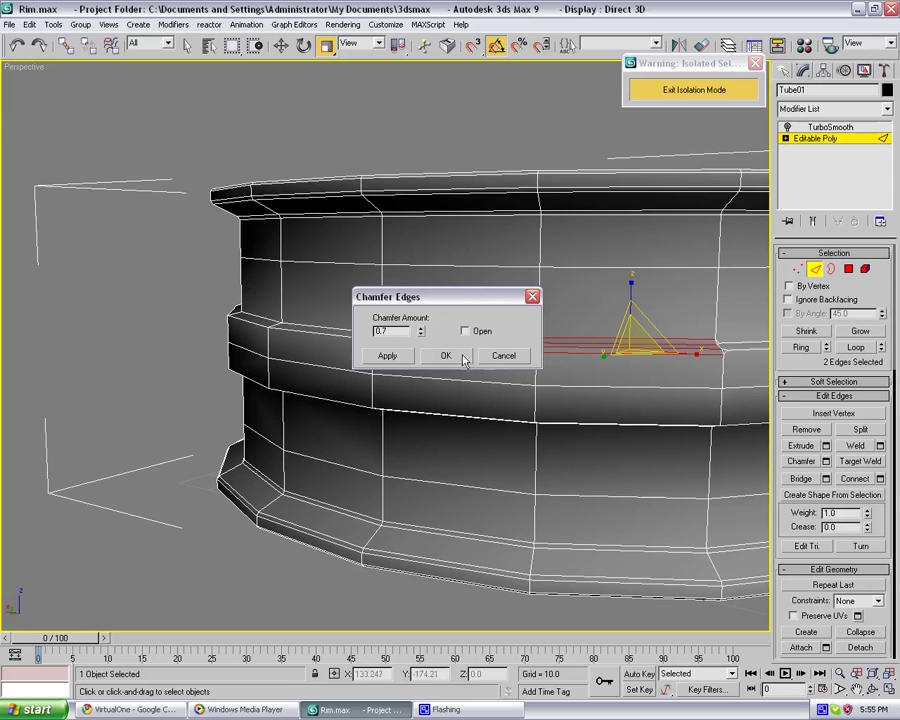
{"action": "left_click", "coordinate": [504, 356]}
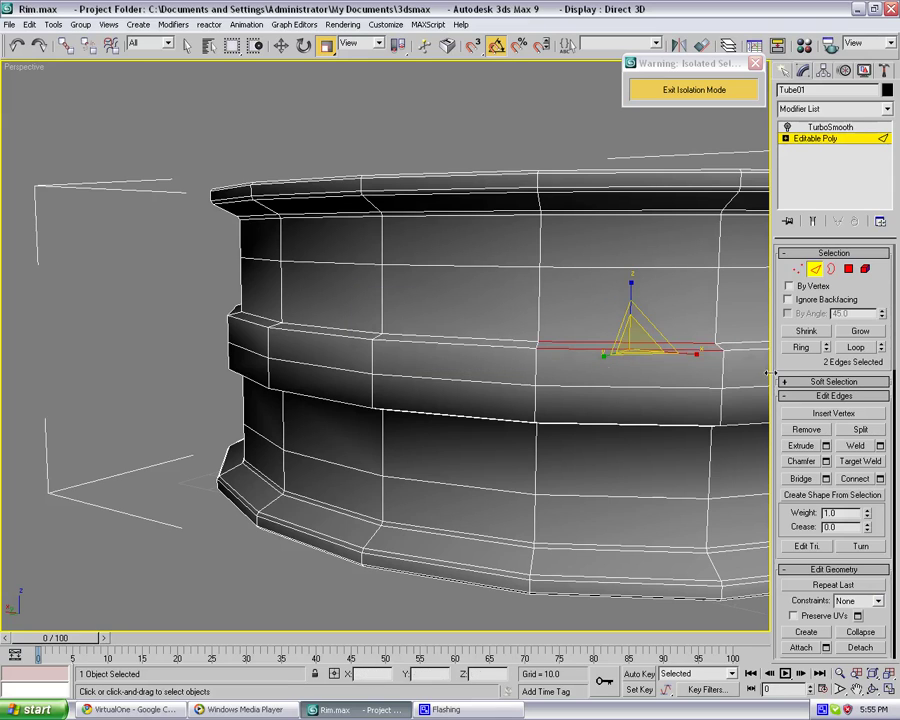
{"action": "left_click", "coordinate": [853, 347]}
{"action": "left_click", "coordinate": [825, 462]}
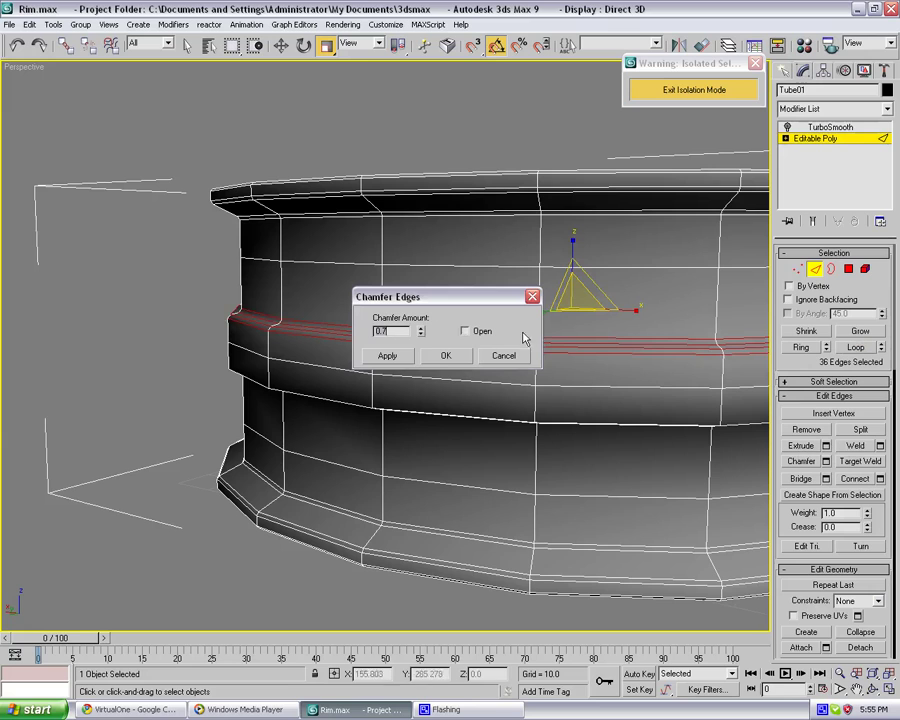
{"action": "left_click", "coordinate": [432, 358]}
{"action": "left_click", "coordinate": [346, 380]}
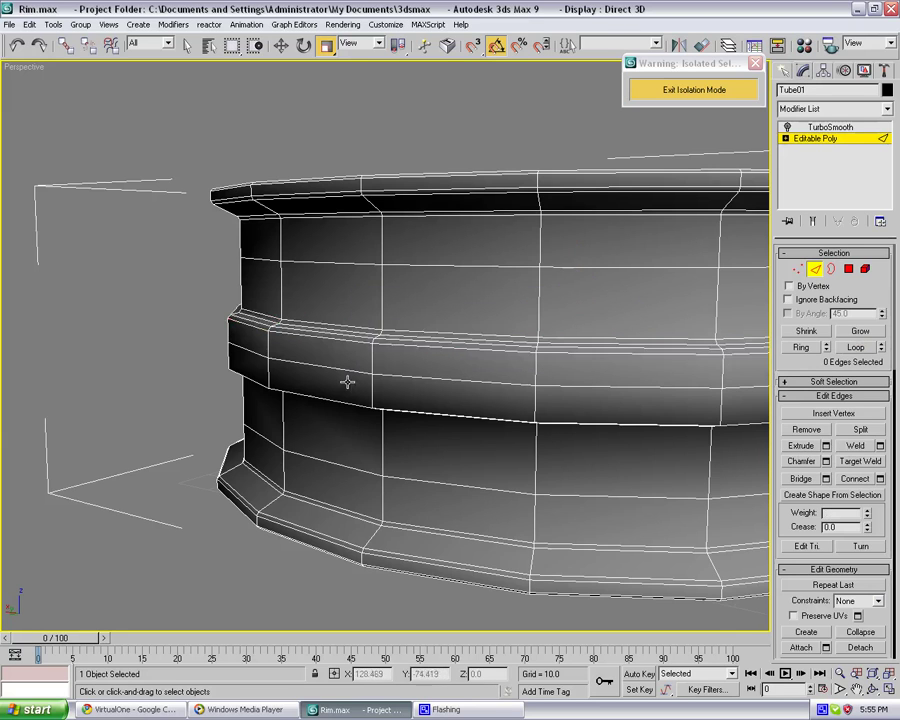
Chamfer the two edge loops bounding the raised middle ridge's lower step by 0.7 and clear the selection
{"action": "middle_click_drag", "start_coordinate": [346, 380], "coordinate": [403, 202], "text": "alt"}
{"action": "left_click", "coordinate": [404, 178]}
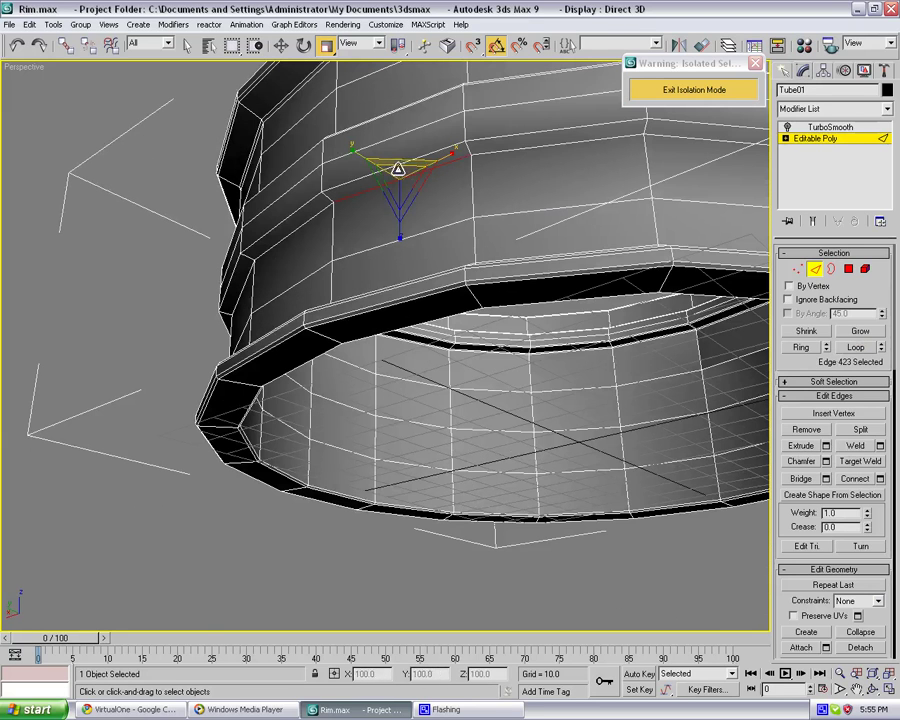
{"action": "left_click", "coordinate": [410, 166], "text": "ctrl"}
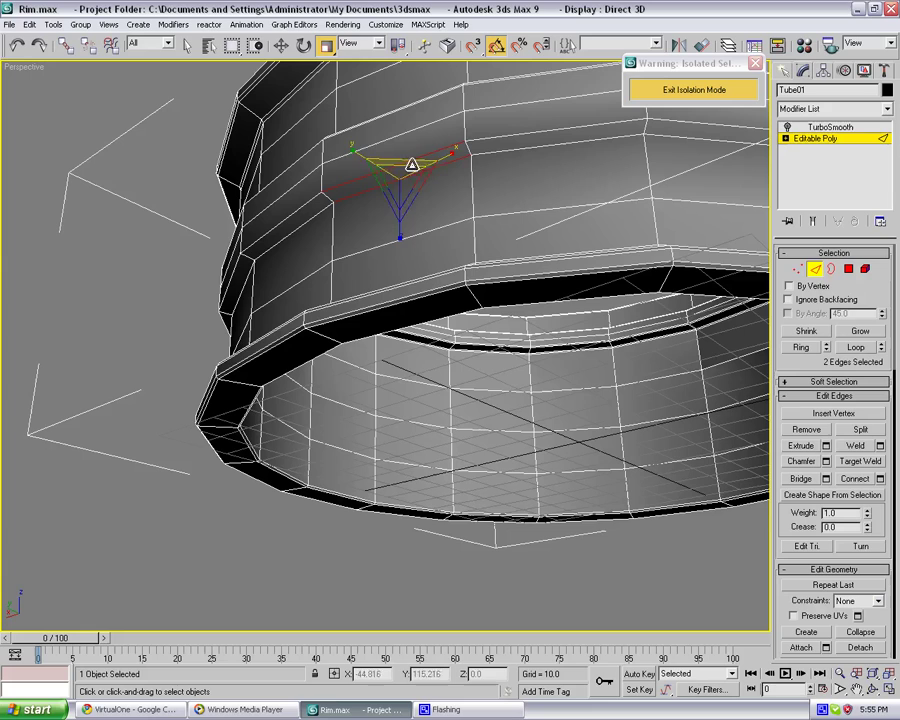
{"action": "left_click", "coordinate": [855, 346]}
{"action": "left_click", "coordinate": [826, 461]}
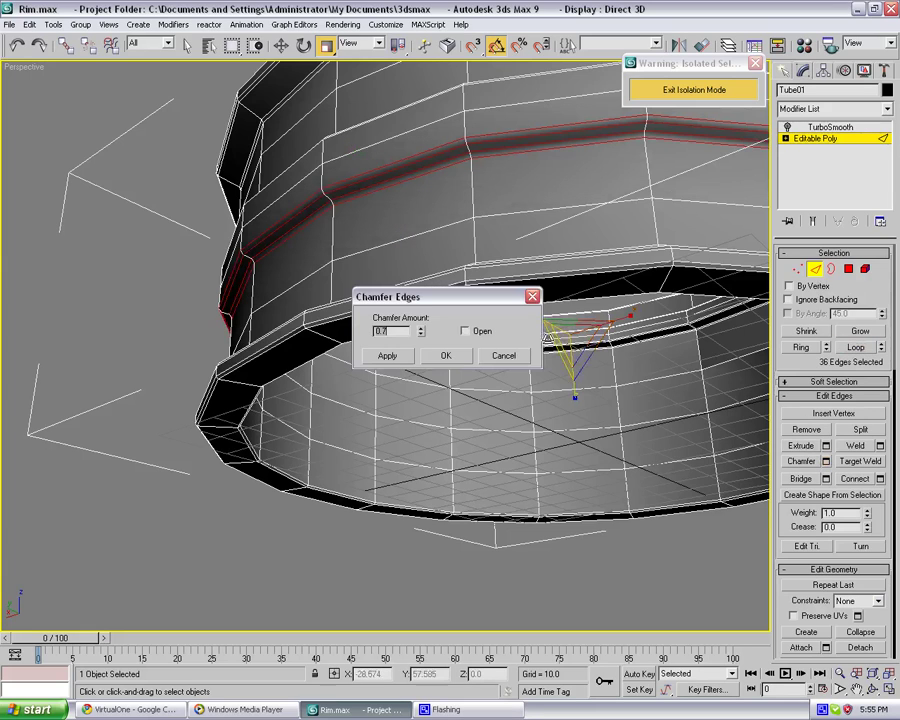
{"action": "left_click", "coordinate": [452, 356]}
{"action": "left_click", "coordinate": [194, 304]}
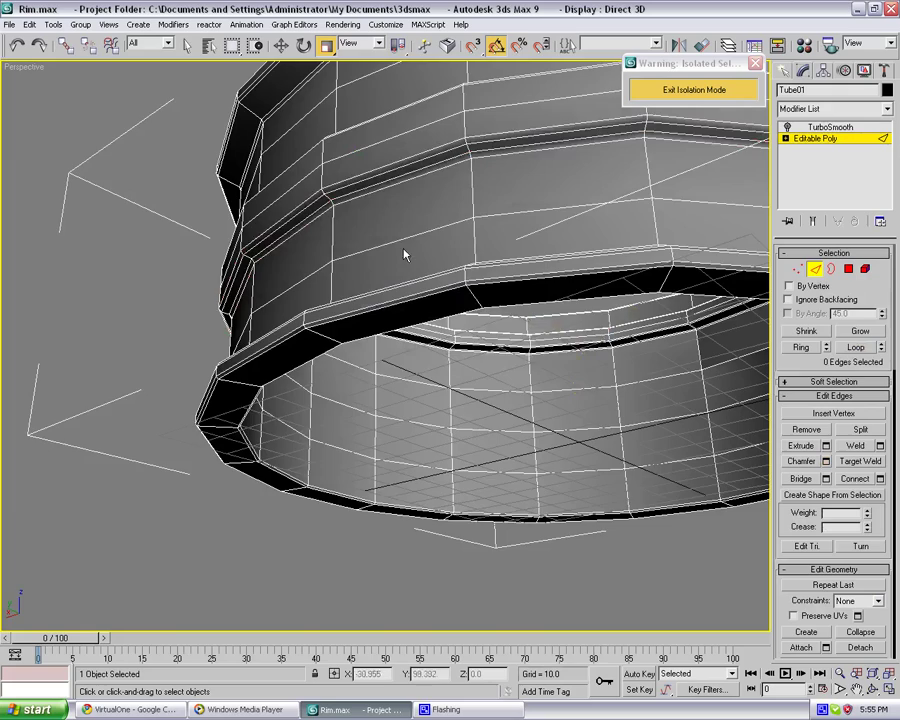
Turn the barrel's TurboSmooth modifier back on and deselect the barrel to check the smoothed shape
{"action": "middle_click_drag", "start_coordinate": [472, 212], "coordinate": [414, 312], "text": "alt"}
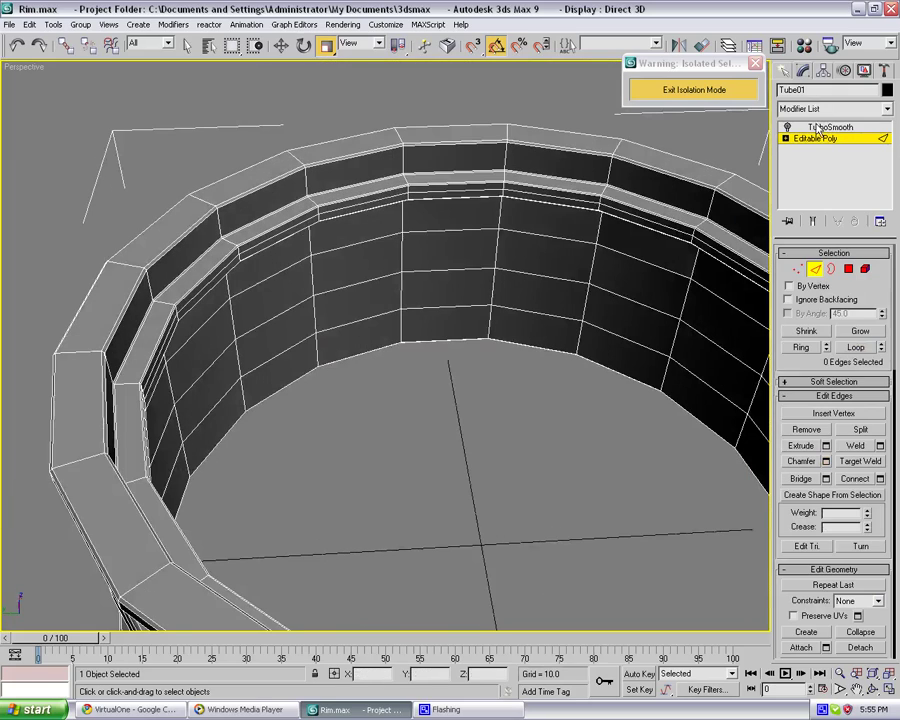
{"action": "left_click", "coordinate": [817, 128]}
{"action": "left_click", "coordinate": [786, 128]}
{"action": "left_click", "coordinate": [565, 375]}
{"action": "middle_click_drag", "start_coordinate": [385, 350], "coordinate": [484, 271], "text": "alt"}
{"action": "scroll", "coordinate": [425, 290], "scroll_direction": "down", "scroll_amount": 4}
{"action": "scroll", "coordinate": [425, 289], "scroll_direction": "down", "scroll_amount": 2}
{"action": "scroll", "coordinate": [497, 311], "scroll_direction": "up", "scroll_amount": 2}
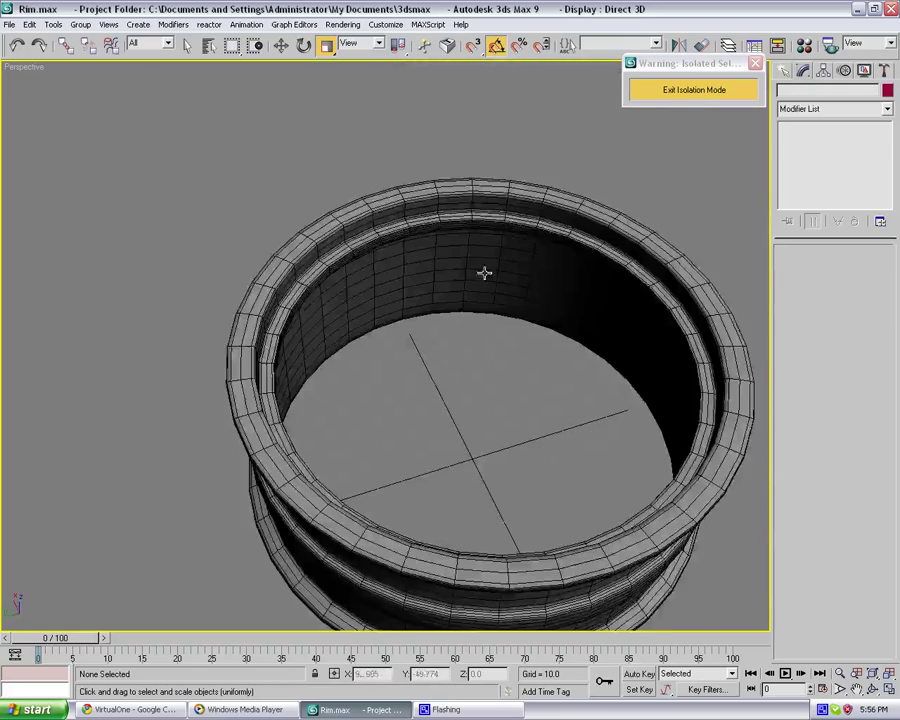
Set the barrel's TurboSmooth to 2 iterations with Isoline Display on, and deselect the barrel
{"action": "left_click", "coordinate": [484, 264]}
{"action": "left_click", "coordinate": [669, 185]}
{"action": "left_click", "coordinate": [612, 250]}
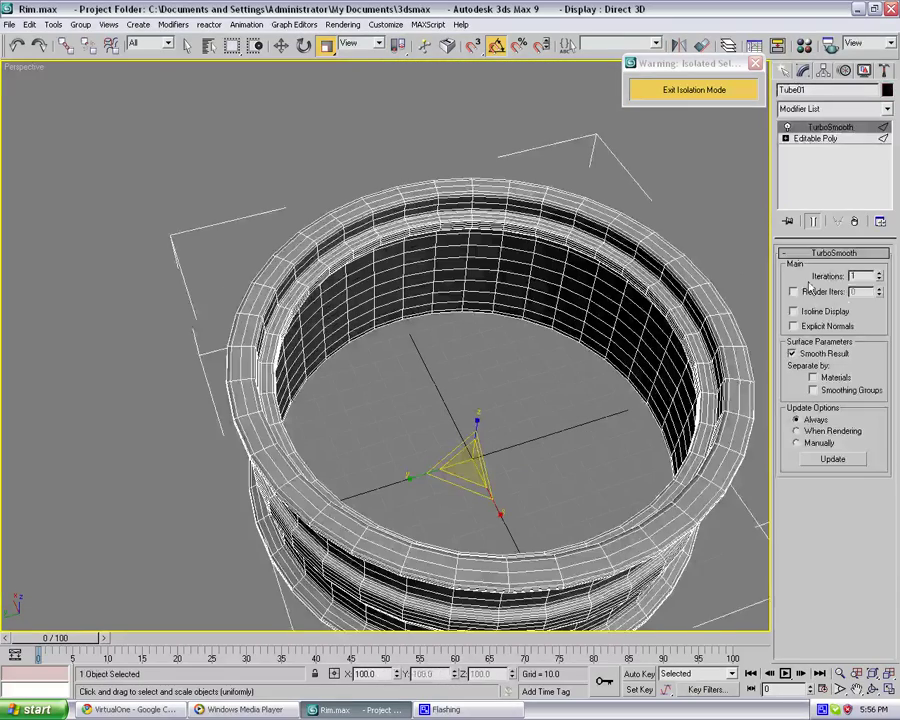
{"action": "left_click", "coordinate": [880, 280]}
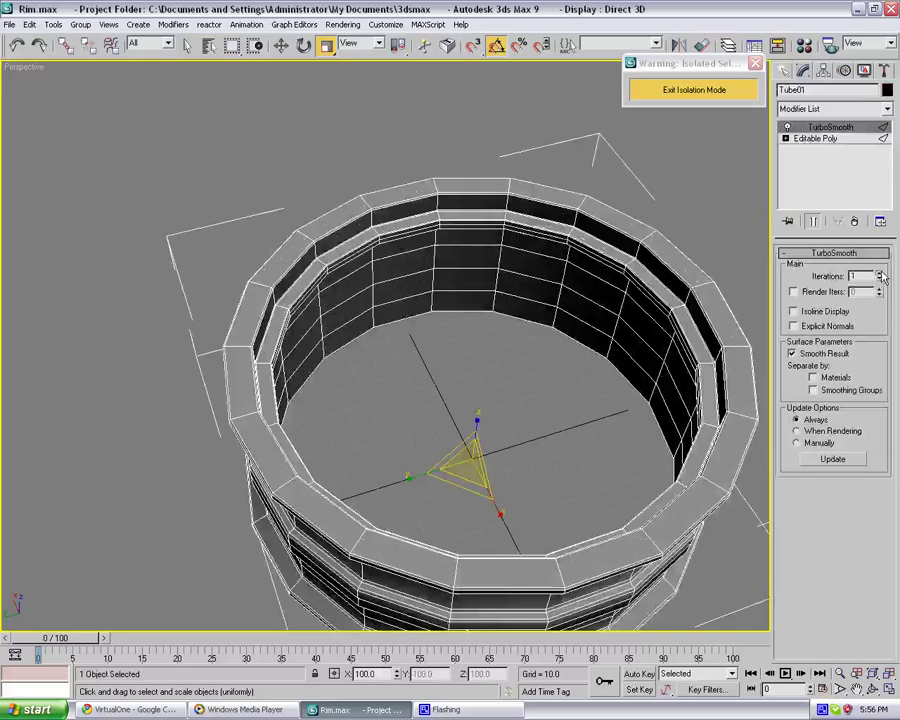
{"action": "left_click", "coordinate": [880, 273]}
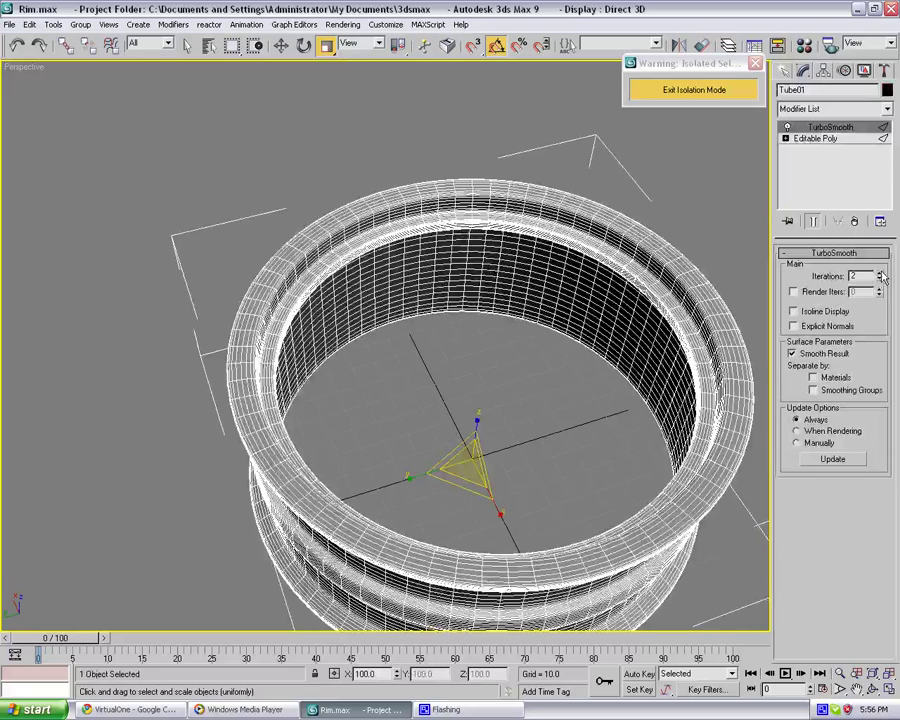
{"action": "left_click", "coordinate": [793, 312]}
{"action": "left_click", "coordinate": [705, 230]}
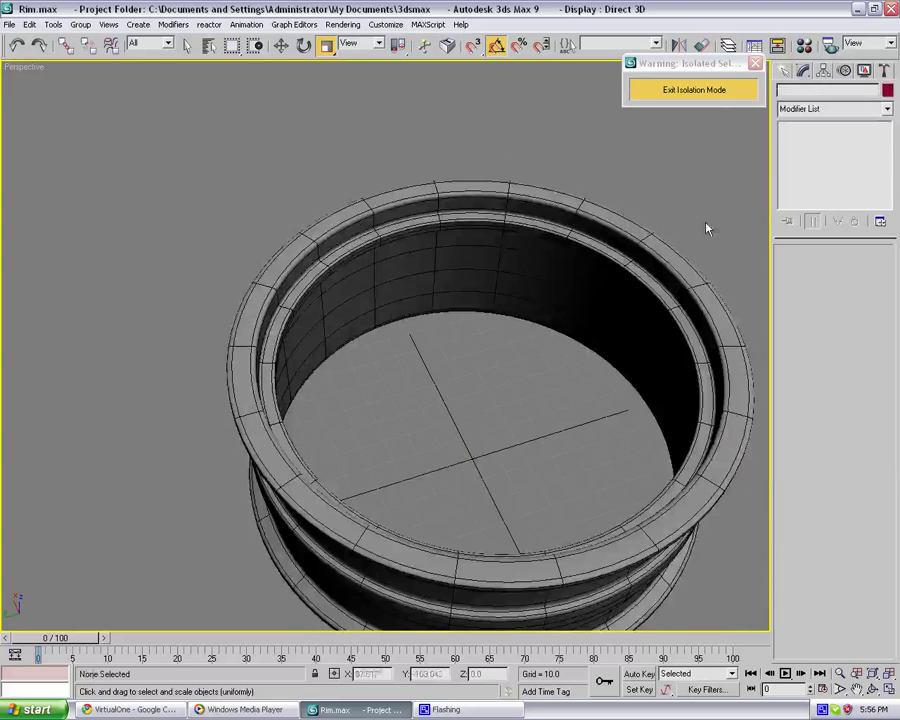
Exit isolation mode and move the spoke object down along Z to about -4.1 inside the barrel
{"action": "left_click", "coordinate": [713, 93]}
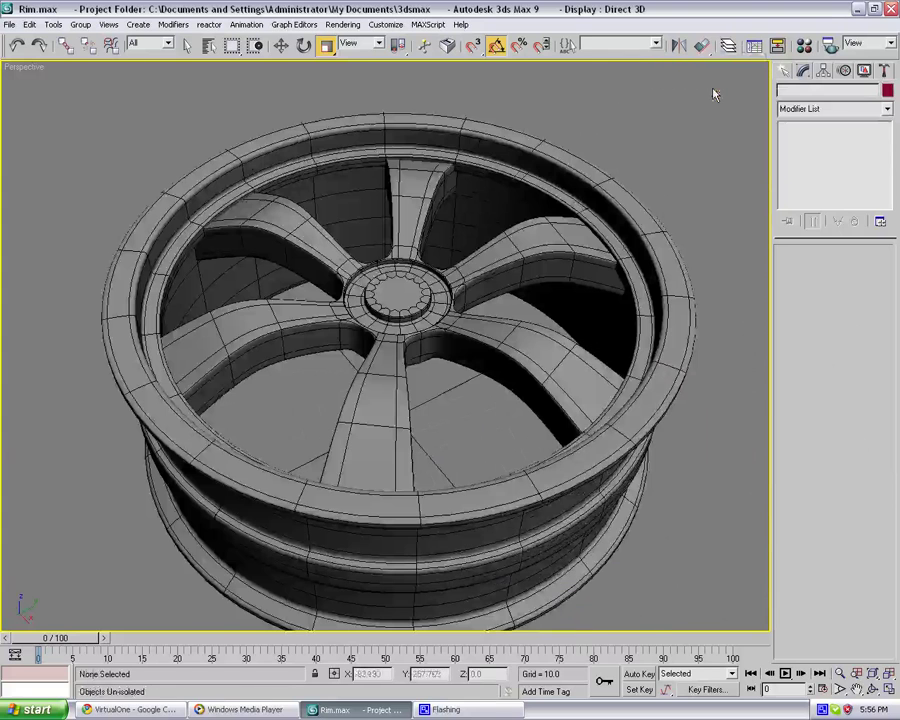
{"action": "middle_click_drag", "start_coordinate": [415, 170], "coordinate": [452, 251]}
{"action": "left_click", "coordinate": [441, 194]}
{"action": "left_click", "coordinate": [283, 48]}
{"action": "scroll", "coordinate": [452, 251], "scroll_direction": "down", "scroll_amount": 4}
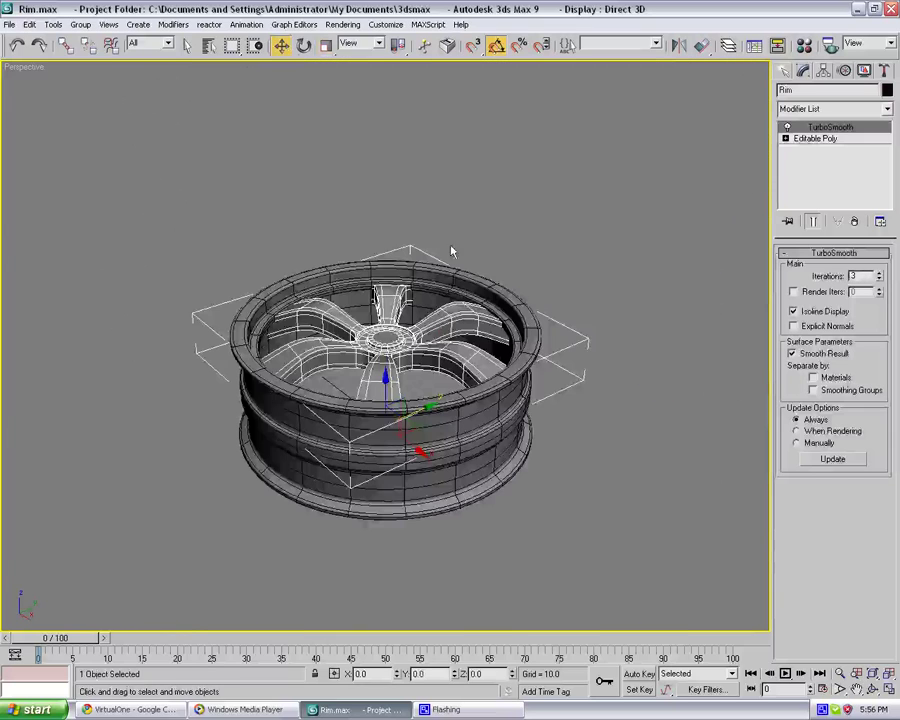
{"action": "scroll", "coordinate": [452, 258], "scroll_direction": "up", "scroll_amount": 6}
{"action": "scroll", "coordinate": [451, 255], "scroll_direction": "down", "scroll_amount": 3}
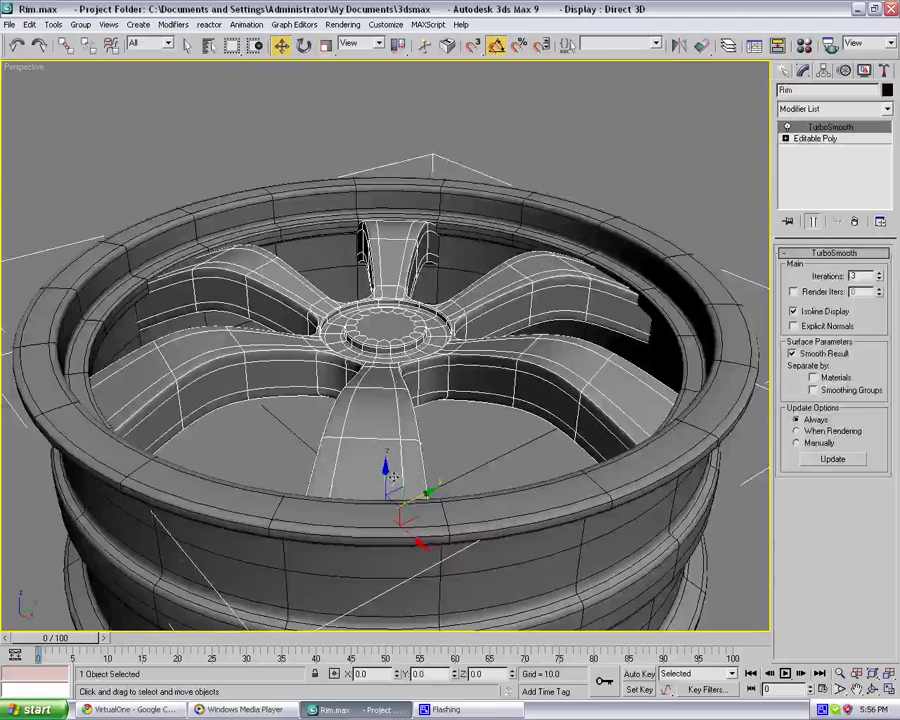
{"action": "left_click_drag", "start_coordinate": [386, 468], "coordinate": [384, 484]}
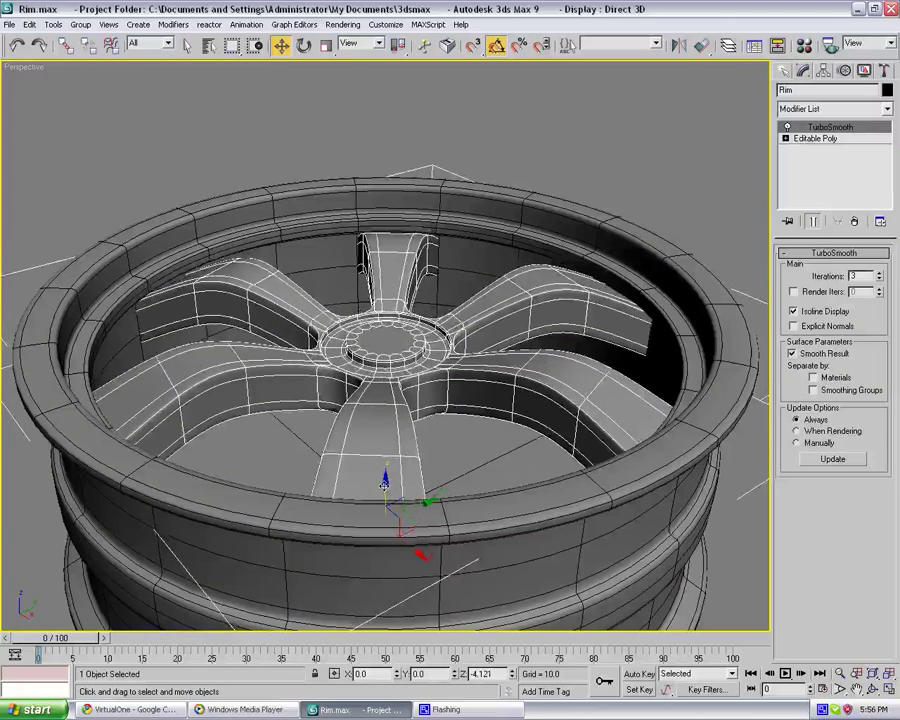
{"action": "left_click", "coordinate": [554, 166]}
Save the finished wheel rim scene under its existing file name
{"action": "middle_click_drag", "start_coordinate": [432, 240], "coordinate": [362, 240], "text": "alt"}
{"action": "scroll", "coordinate": [323, 235], "scroll_direction": "down", "scroll_amount": 5}
{"action": "left_click", "coordinate": [8, 22]}
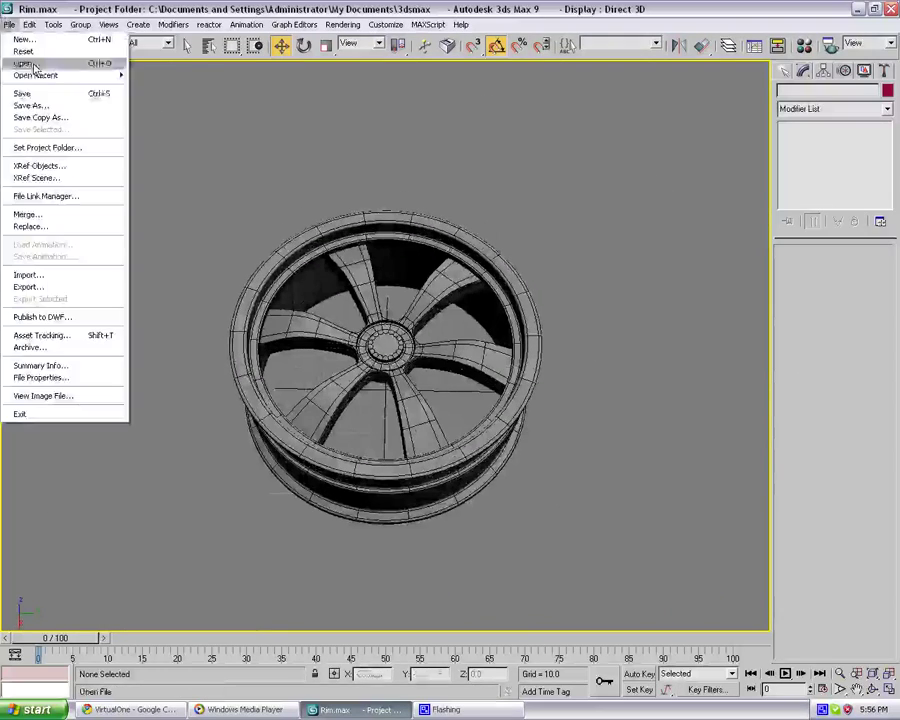
{"action": "left_click", "coordinate": [40, 93]}
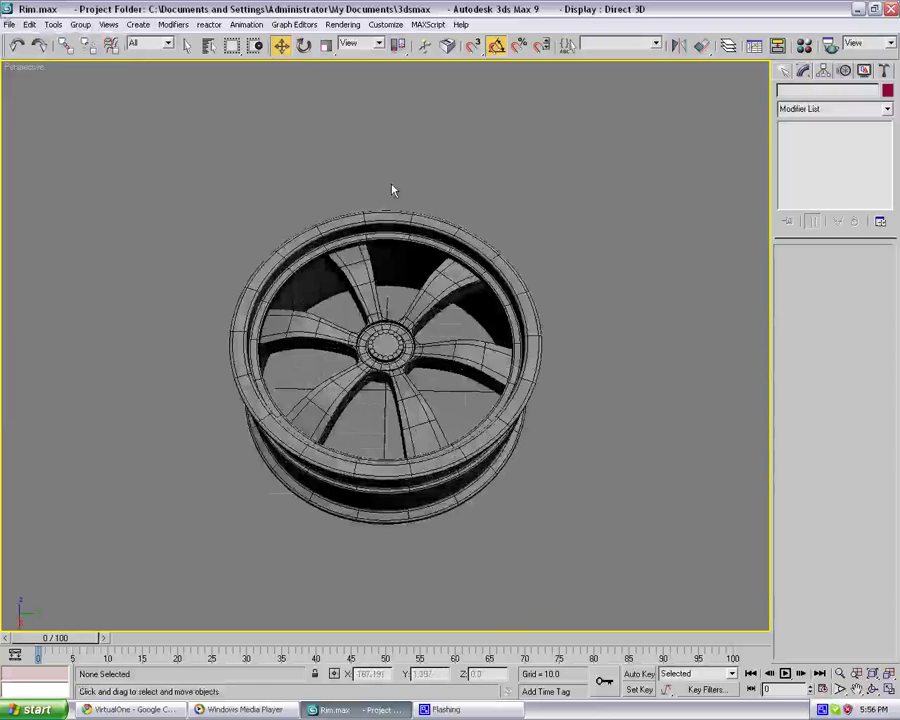
{"action": "middle_click_drag", "start_coordinate": [416, 258], "coordinate": [428, 108], "text": "alt"}
{"action": "scroll", "coordinate": [394, 405], "scroll_direction": "up", "scroll_amount": 5}
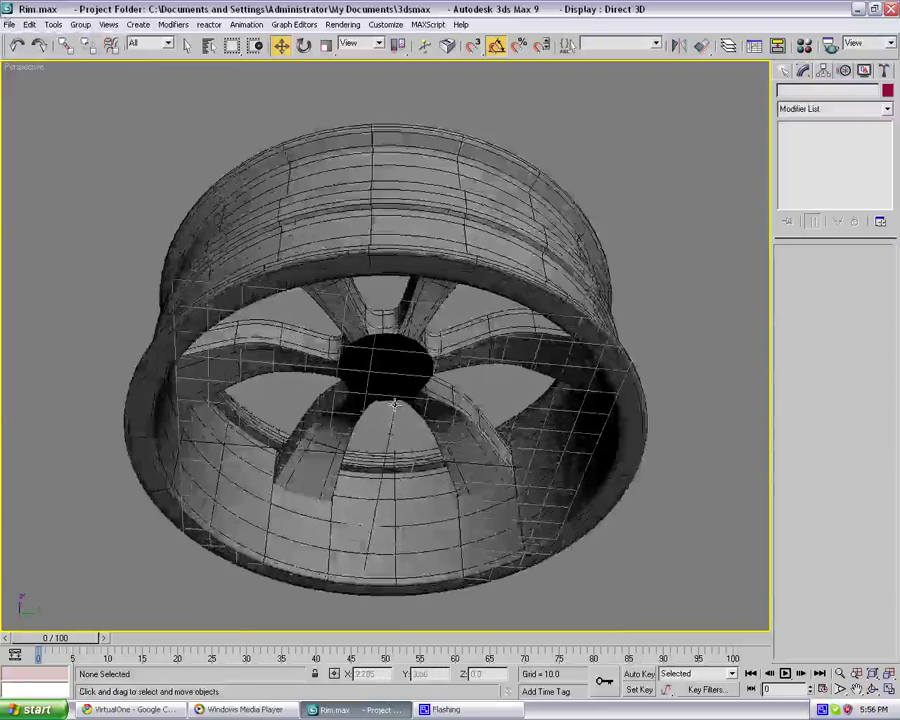
Connect the ring of edges around the barrel's inner wall at the spoke tips with 1 segment, pinch 0 and slide 0
{"action": "middle_click_drag", "start_coordinate": [371, 384], "coordinate": [366, 432]}
{"action": "left_click", "coordinate": [372, 428]}
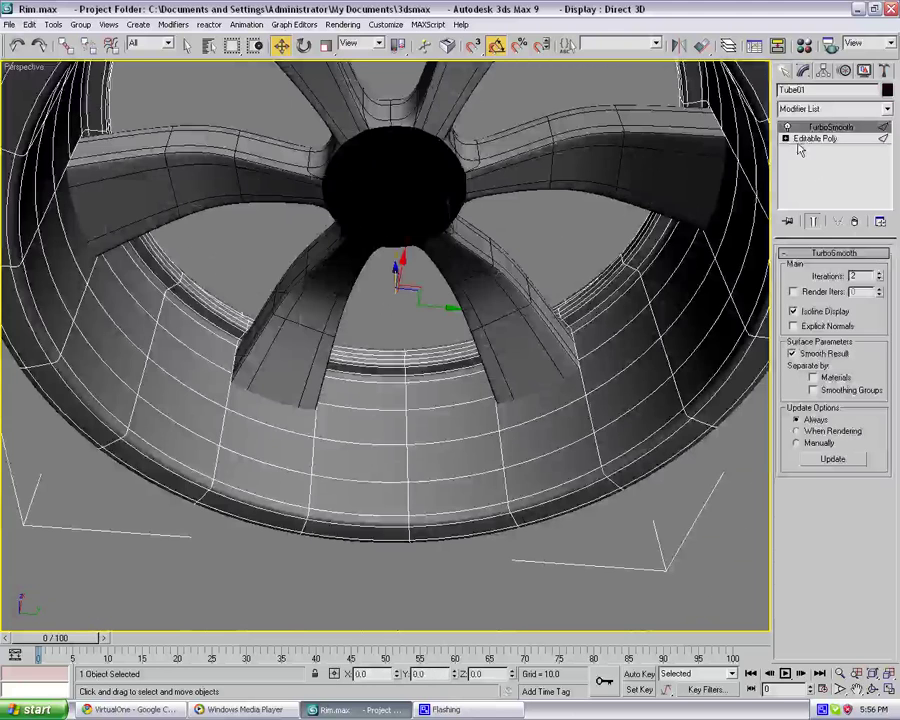
{"action": "left_click", "coordinate": [812, 139]}
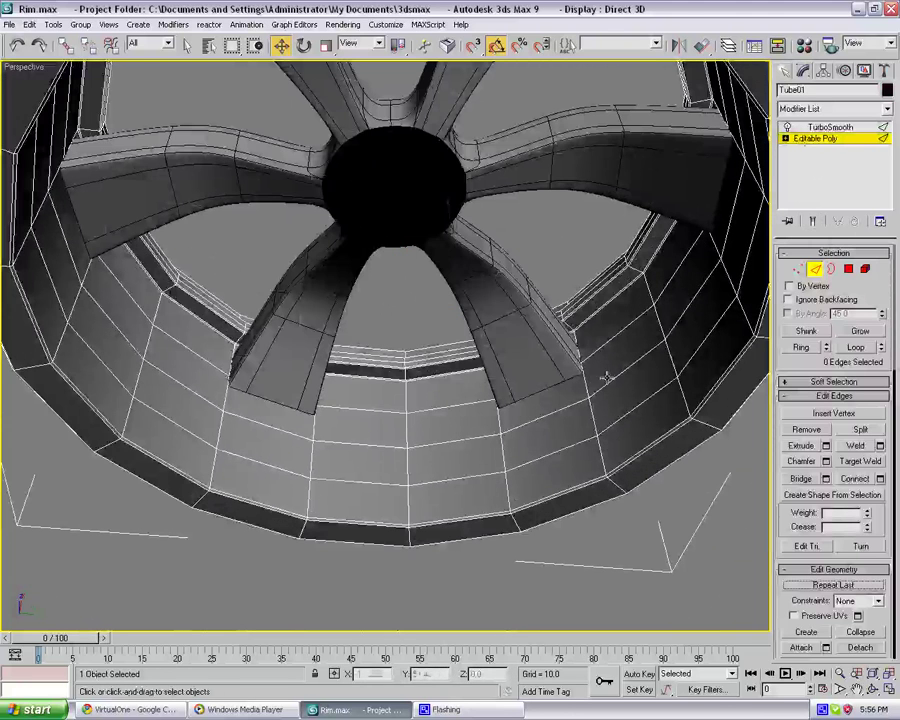
{"action": "left_click", "coordinate": [588, 384]}
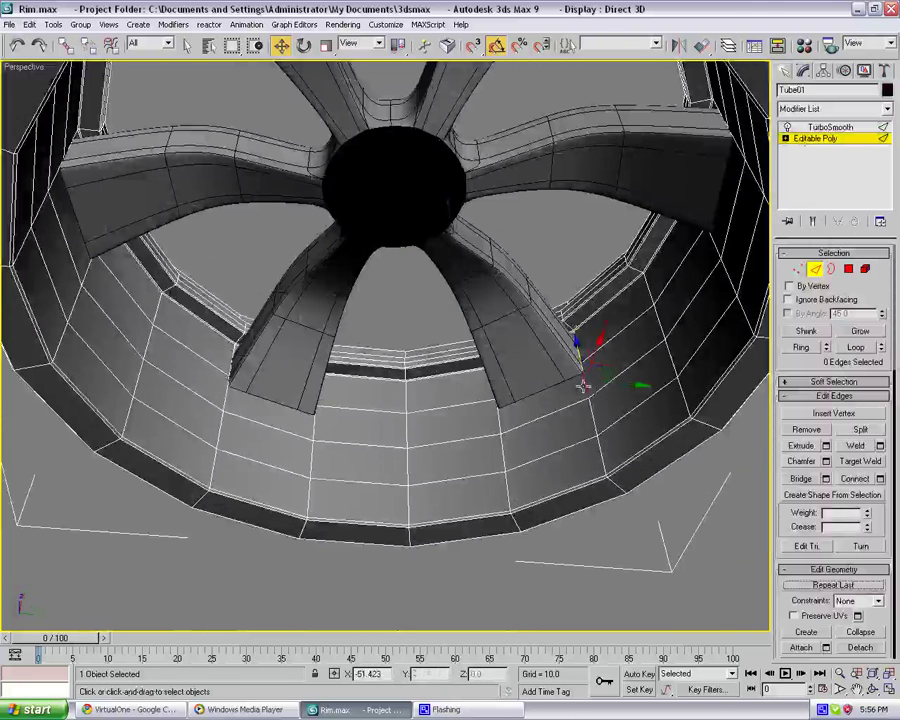
{"action": "left_click", "coordinate": [804, 350]}
{"action": "left_click", "coordinate": [880, 479]}
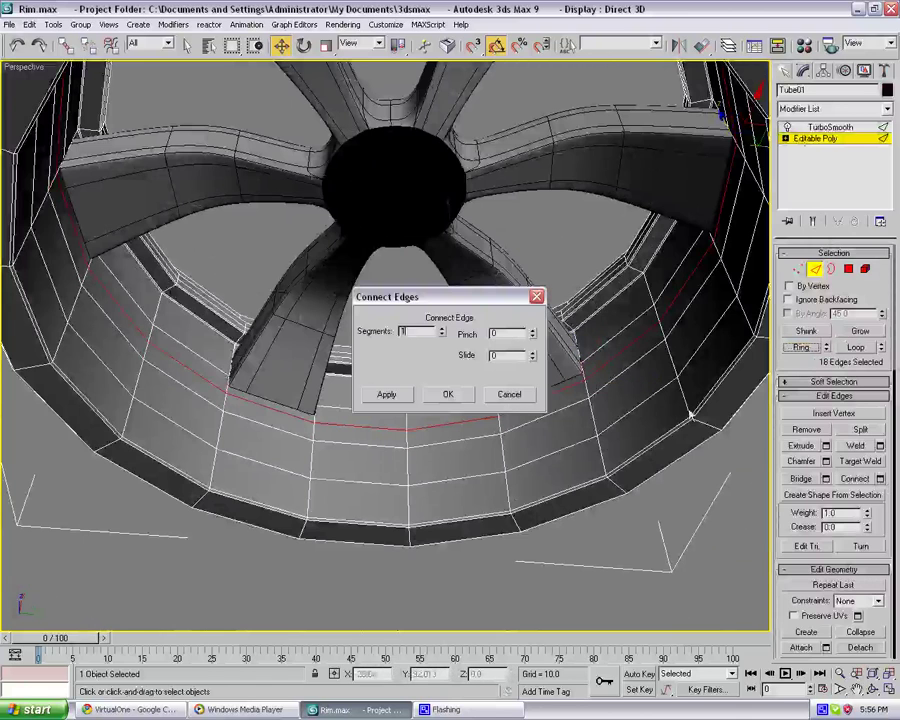
{"action": "left_click", "coordinate": [448, 395]}
Chamfer the new edge loop at the spoke tips by 0.7 and clear the edge selection
{"action": "left_click", "coordinate": [826, 461]}
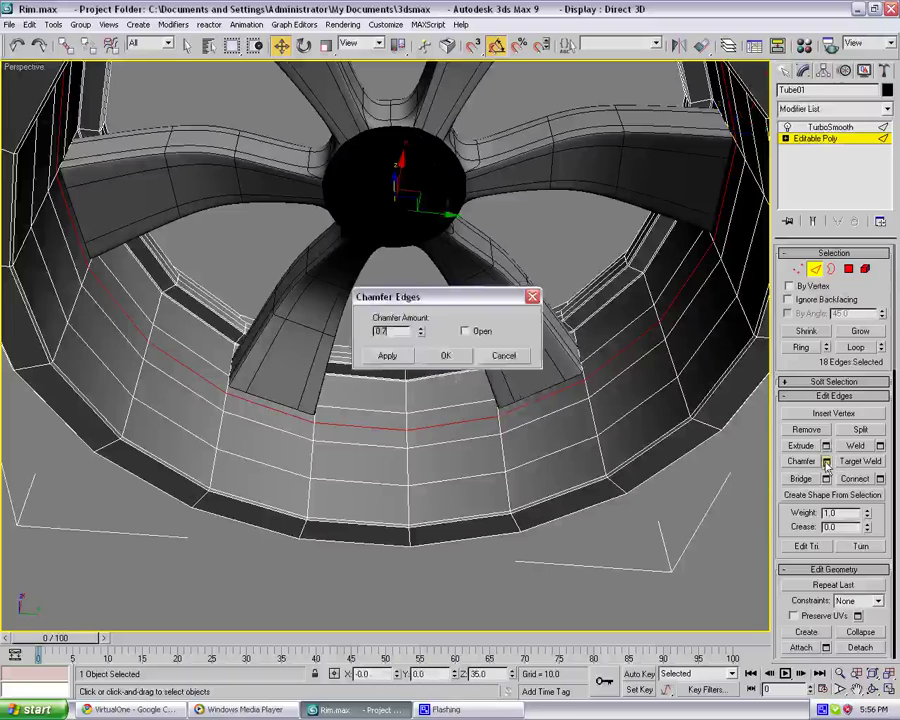
{"action": "left_click", "coordinate": [446, 354]}
{"action": "left_click", "coordinate": [391, 330]}
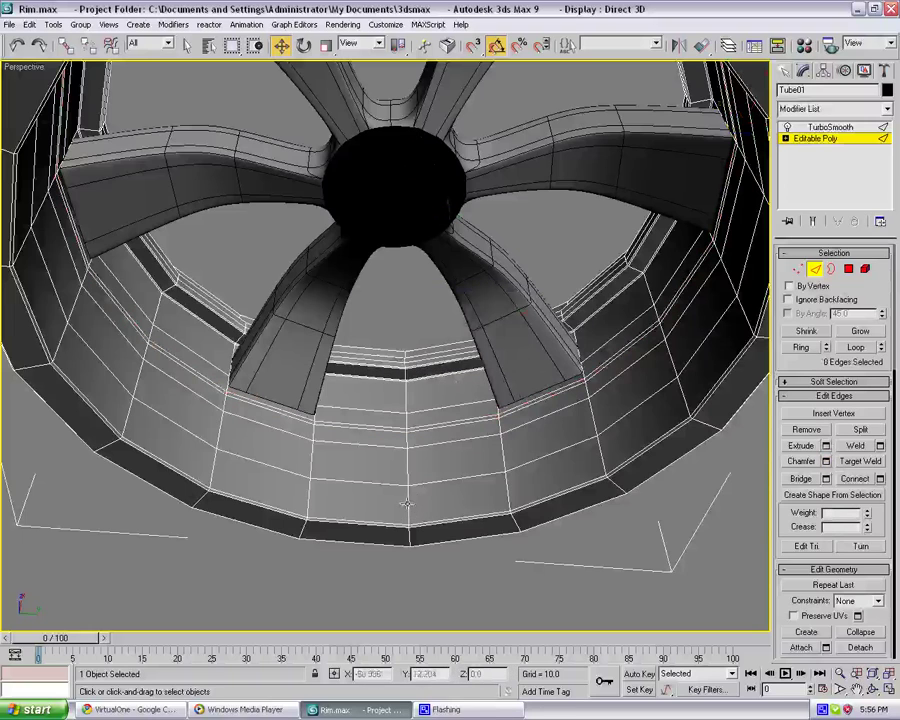
Connect the ring of edges on the inner wall next to the barrel's rear lip with 1 segment
{"action": "left_click", "coordinate": [406, 503]}
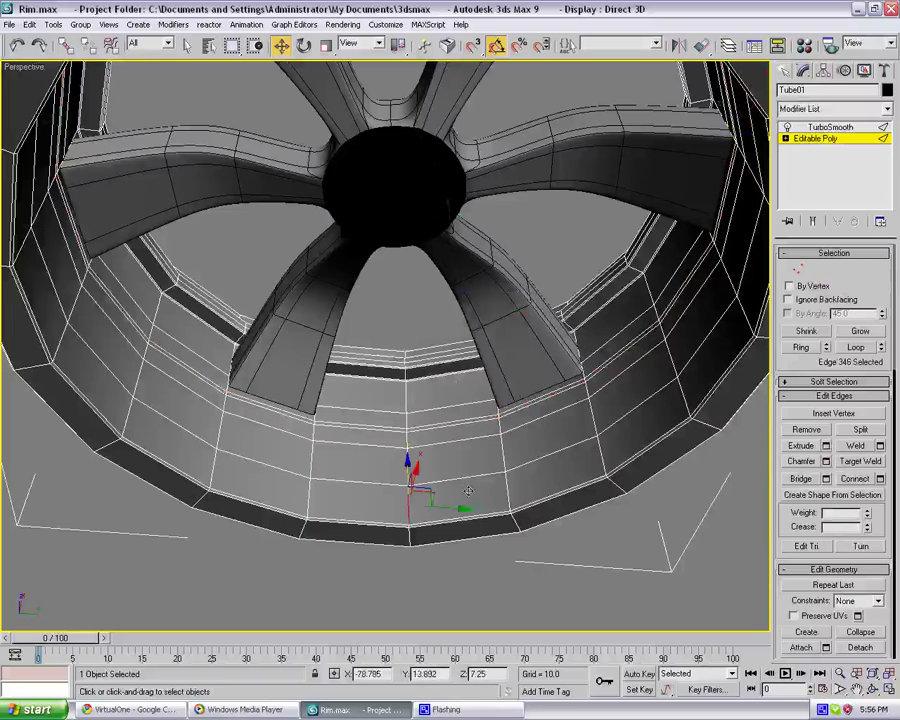
{"action": "left_click", "coordinate": [864, 348]}
{"action": "left_click", "coordinate": [412, 502]}
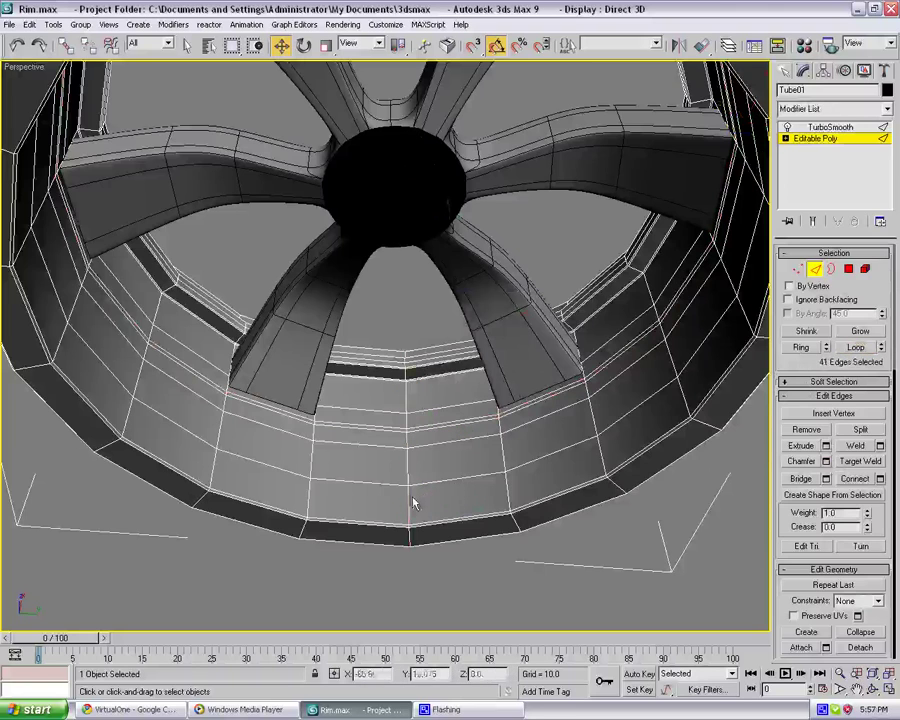
{"action": "left_click", "coordinate": [800, 348]}
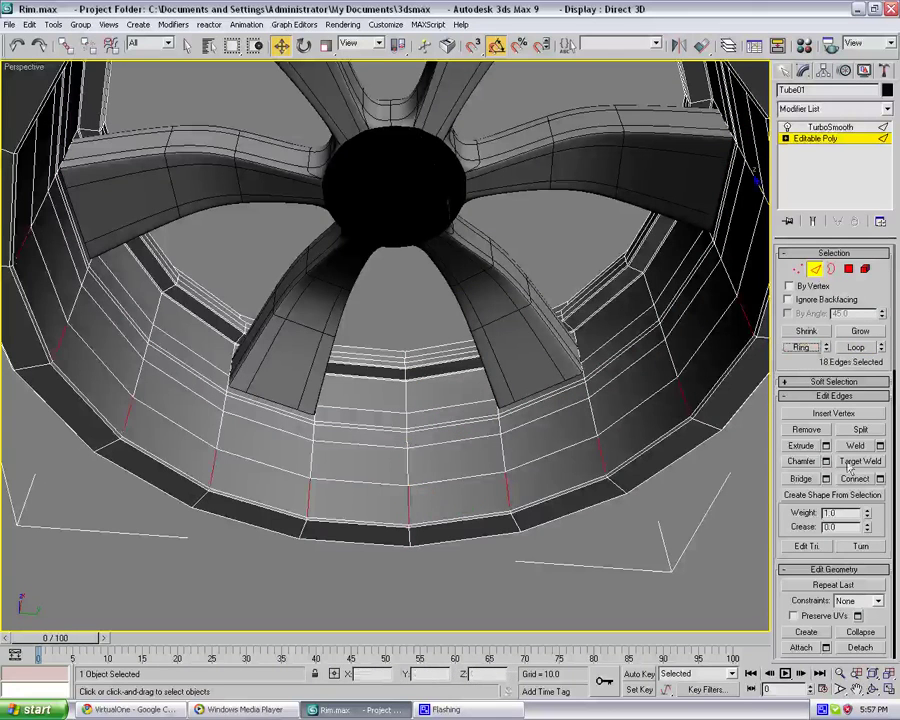
{"action": "left_click", "coordinate": [879, 479]}
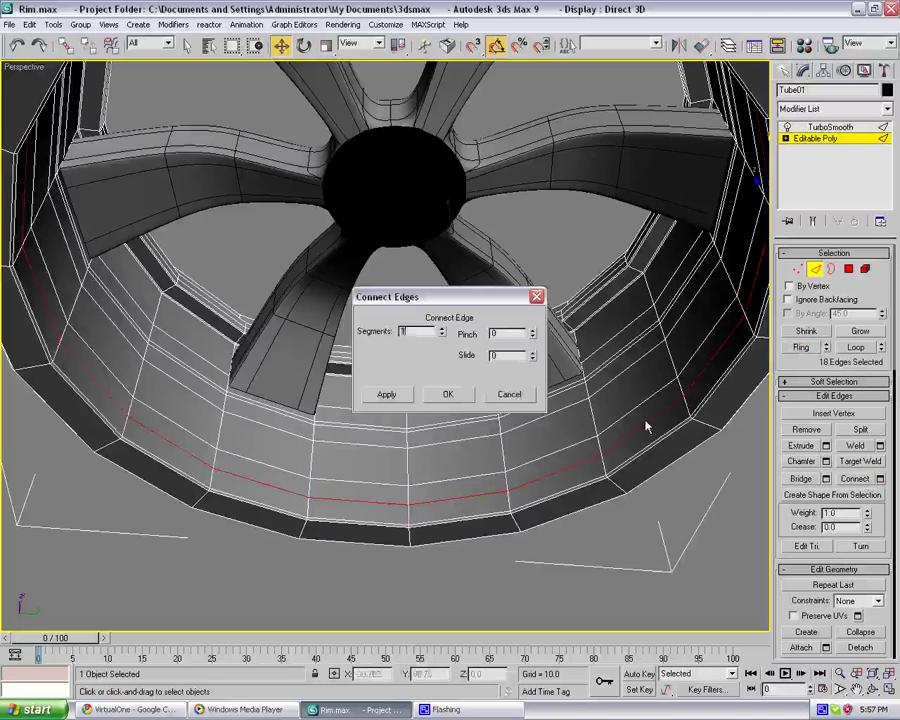
{"action": "left_click", "coordinate": [452, 397]}
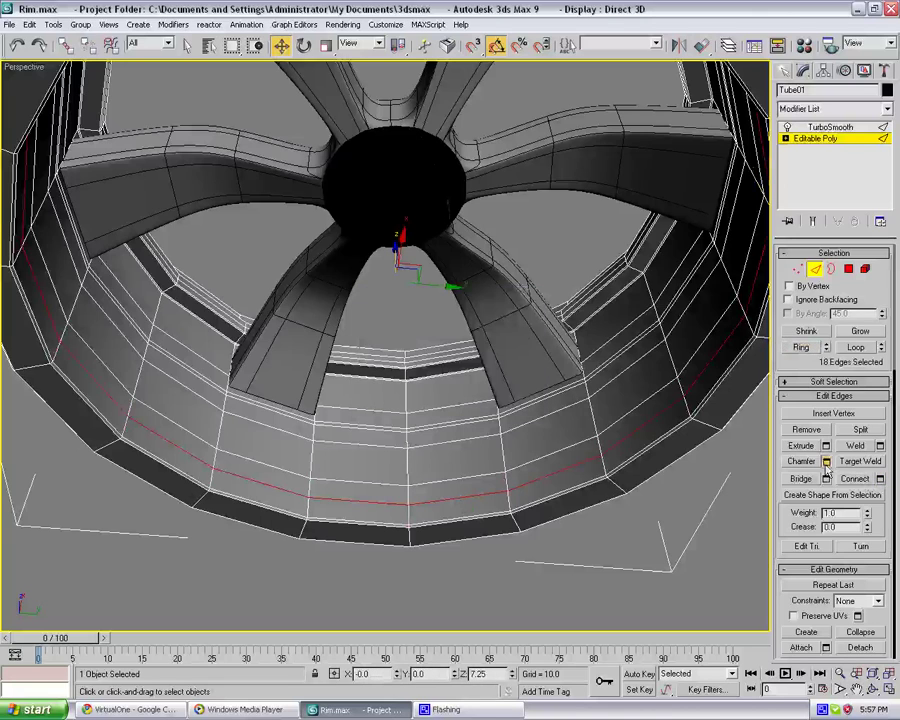
Chamfer the new edge loop near the rear lip with the same amount and deselect the edges
{"action": "left_click", "coordinate": [826, 462]}
{"action": "left_click", "coordinate": [447, 356]}
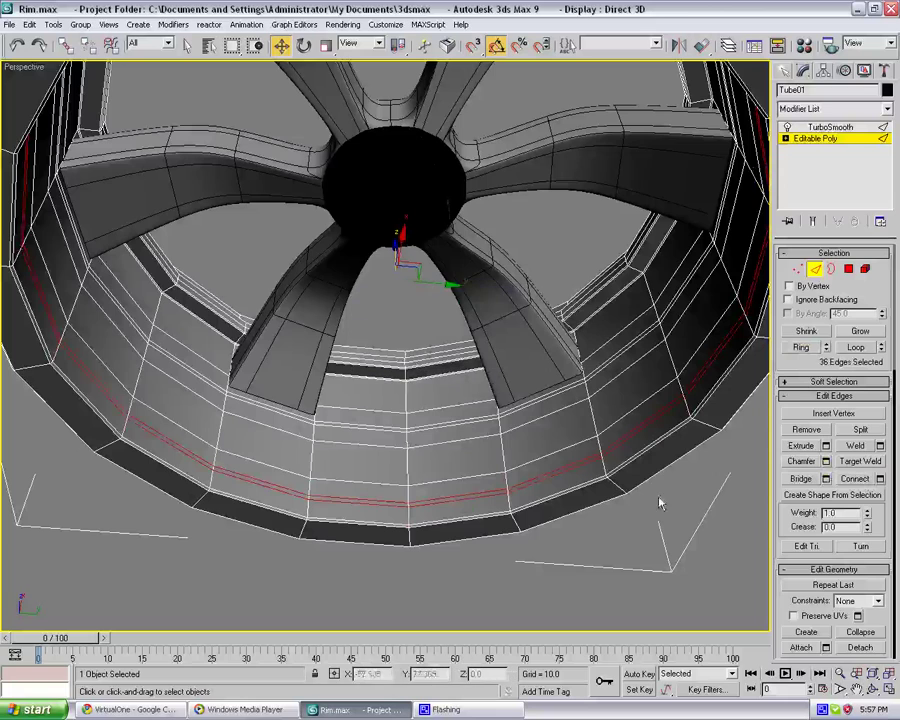
{"action": "left_click", "coordinate": [659, 503]}
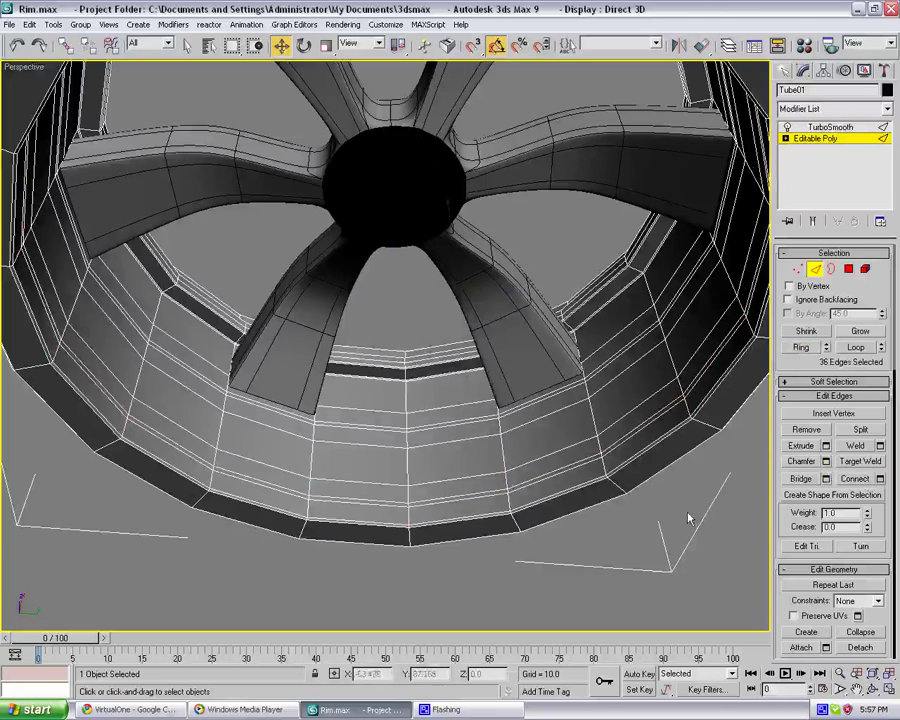
Select the full band of inner-wall polygons between the two chamfered loops and scale it uniformly to 90% to raise it inward
{"action": "left_click", "coordinate": [435, 438]}
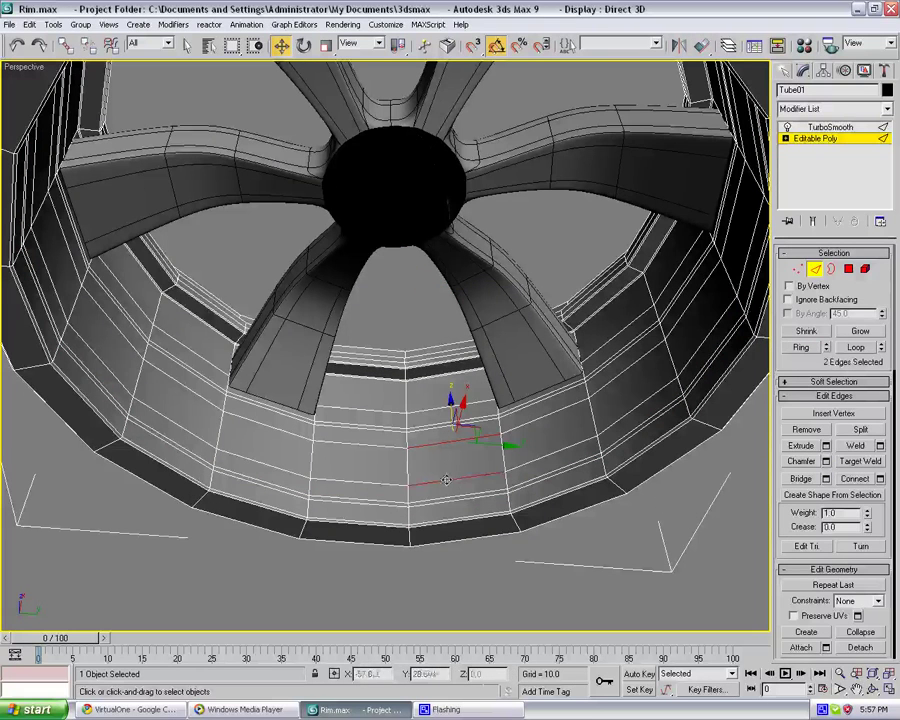
{"action": "left_click", "coordinate": [855, 347]}
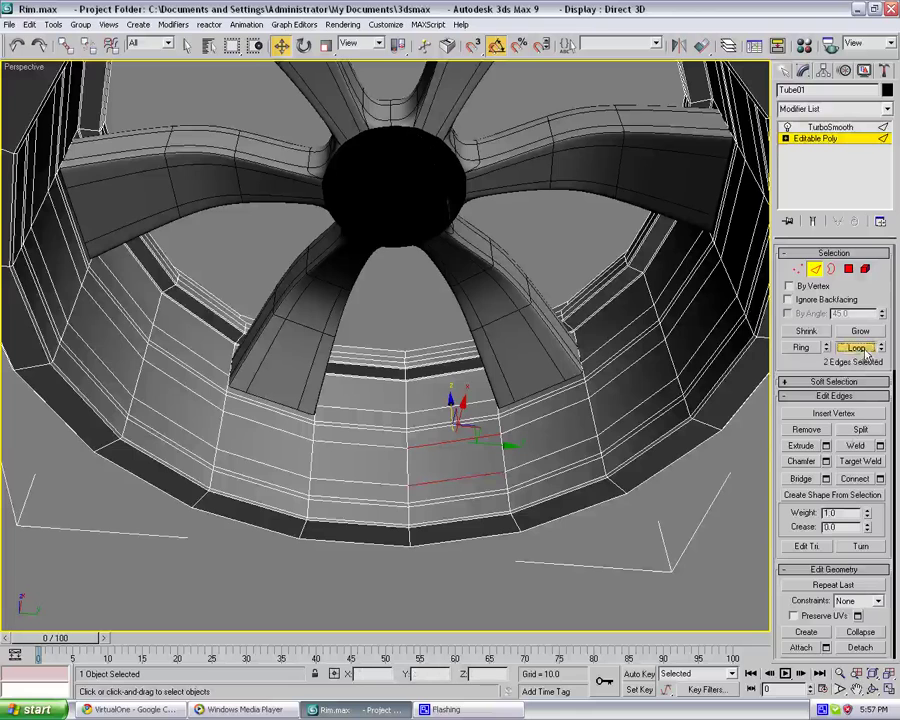
{"action": "left_click", "coordinate": [848, 269]}
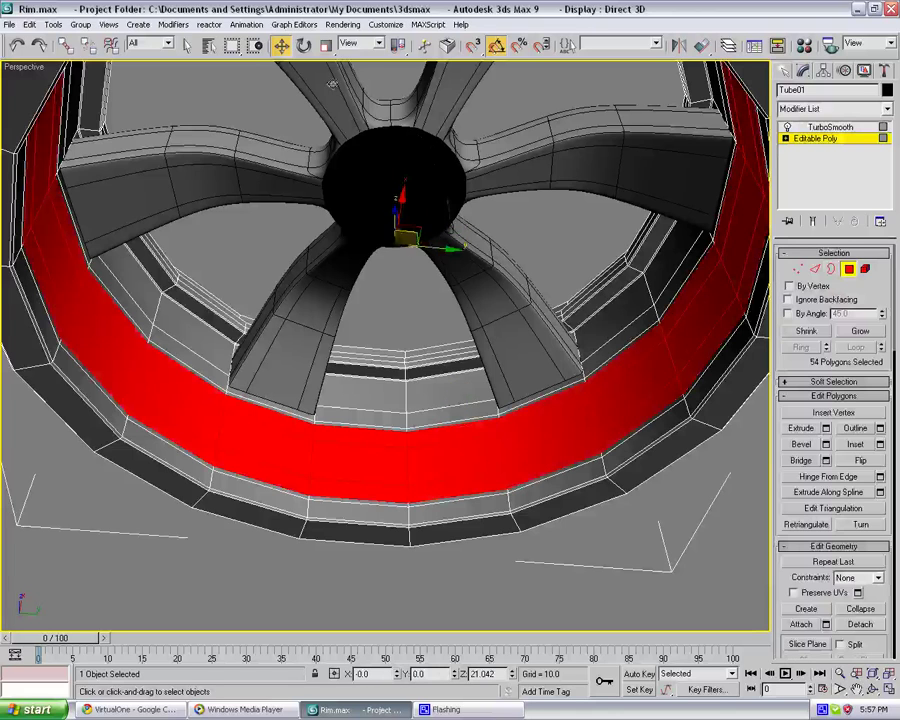
{"action": "left_click", "coordinate": [326, 46]}
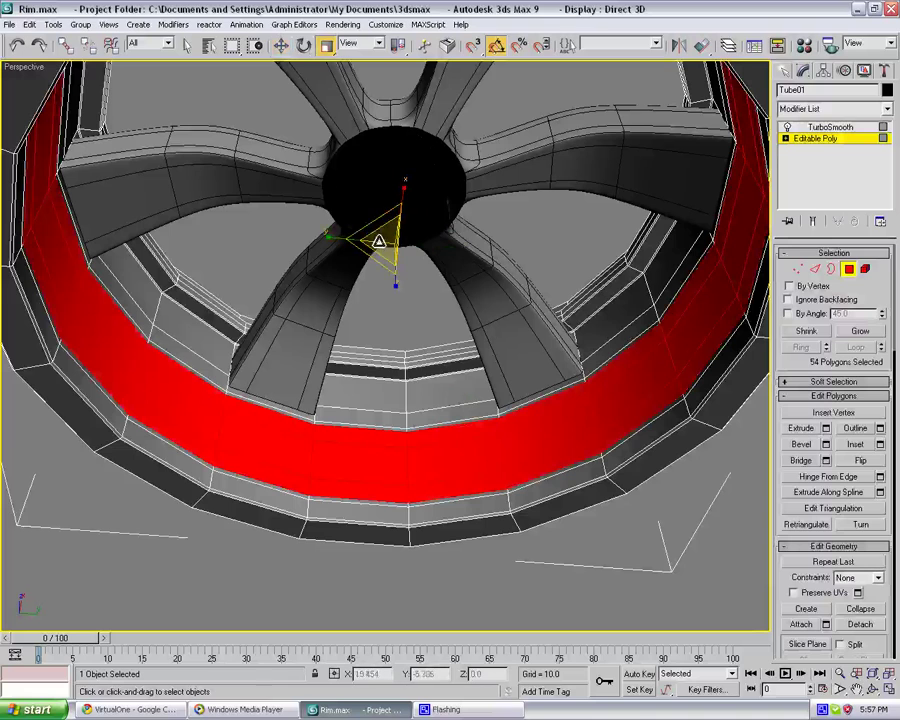
{"action": "left_click_drag", "start_coordinate": [379, 241], "coordinate": [381, 248]}
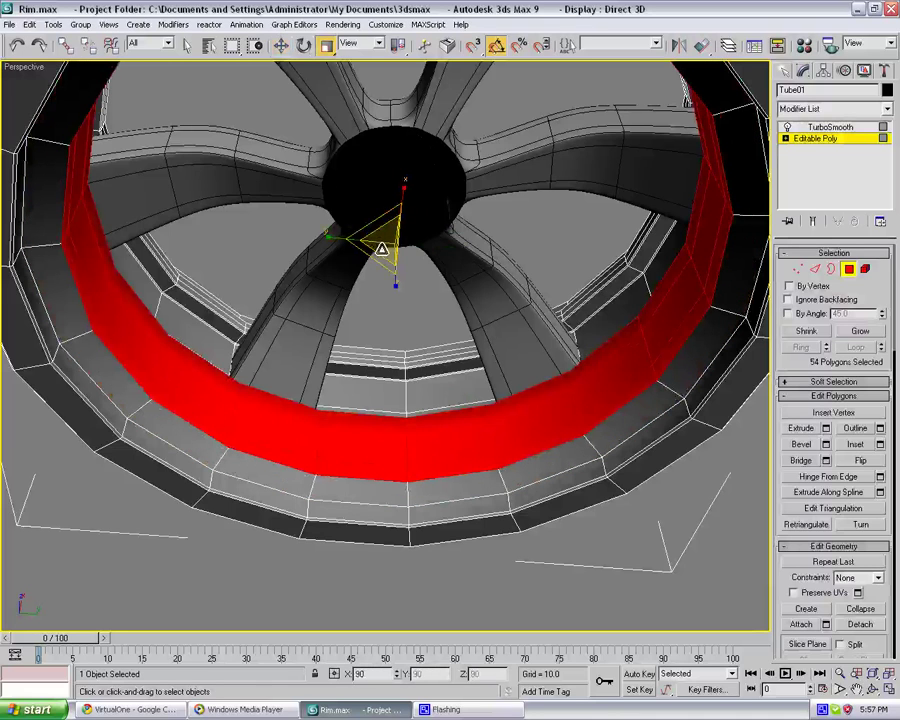
Chamfer the two edge loops bordering the raised inner band by 0.7
{"action": "left_click", "coordinate": [815, 269]}
{"action": "left_click", "coordinate": [466, 472]}
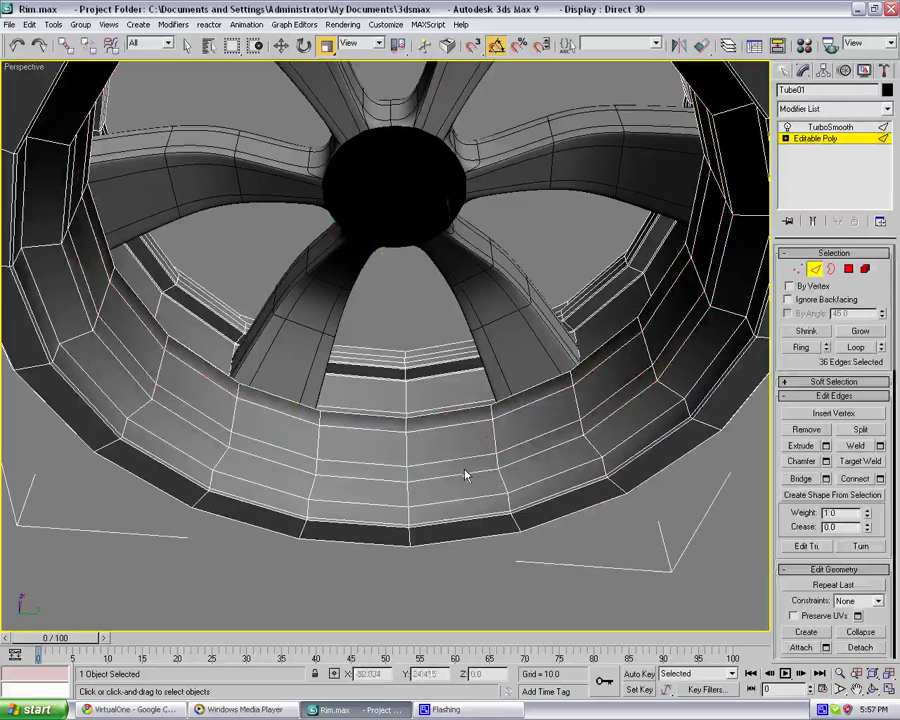
{"action": "left_click", "coordinate": [454, 411], "text": "ctrl"}
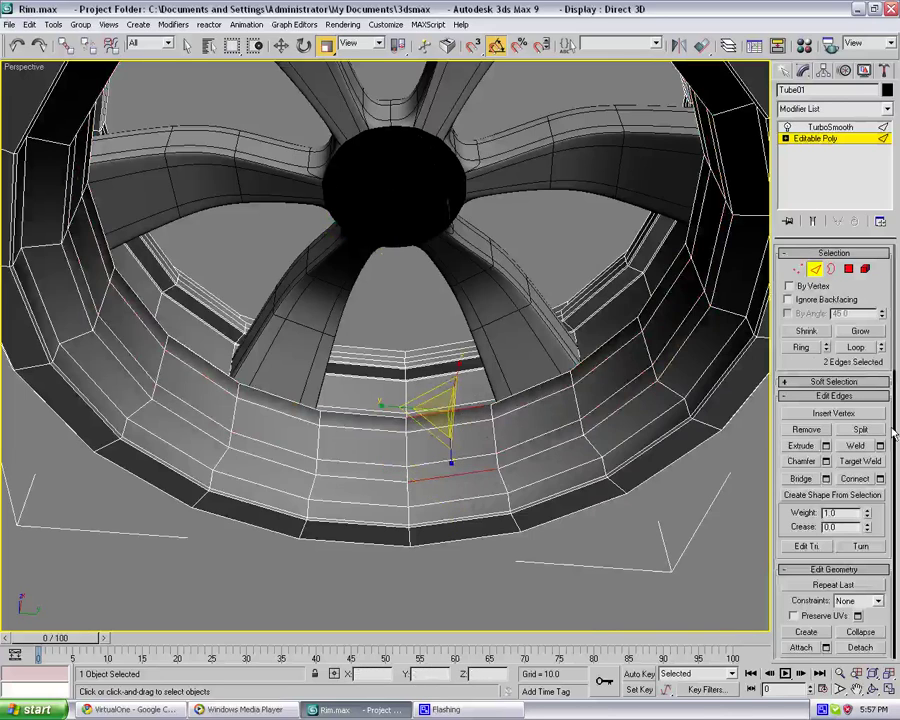
{"action": "left_click", "coordinate": [856, 347]}
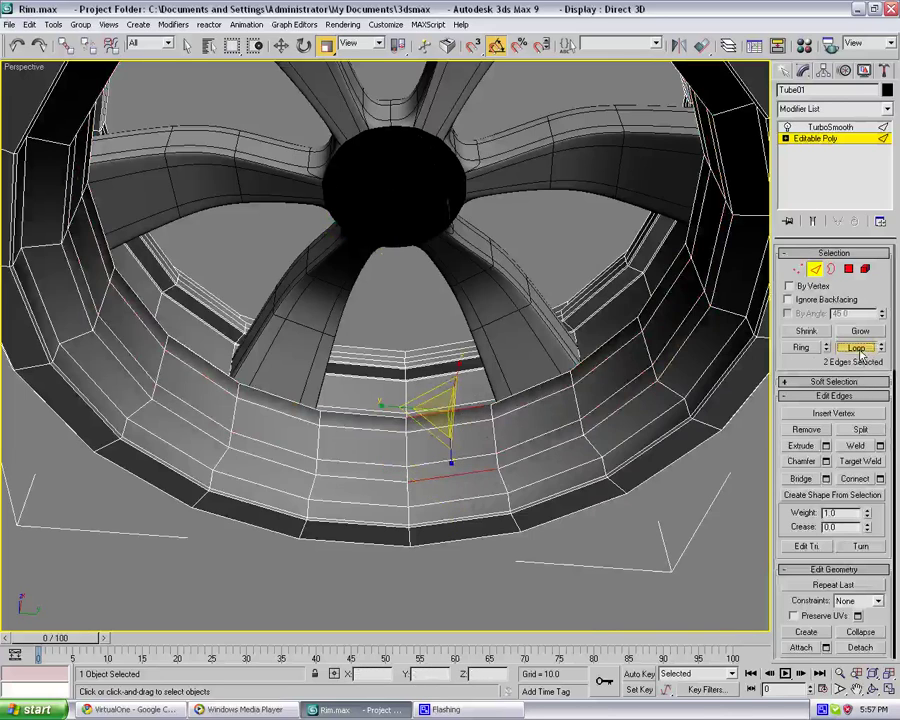
{"action": "left_click", "coordinate": [826, 461]}
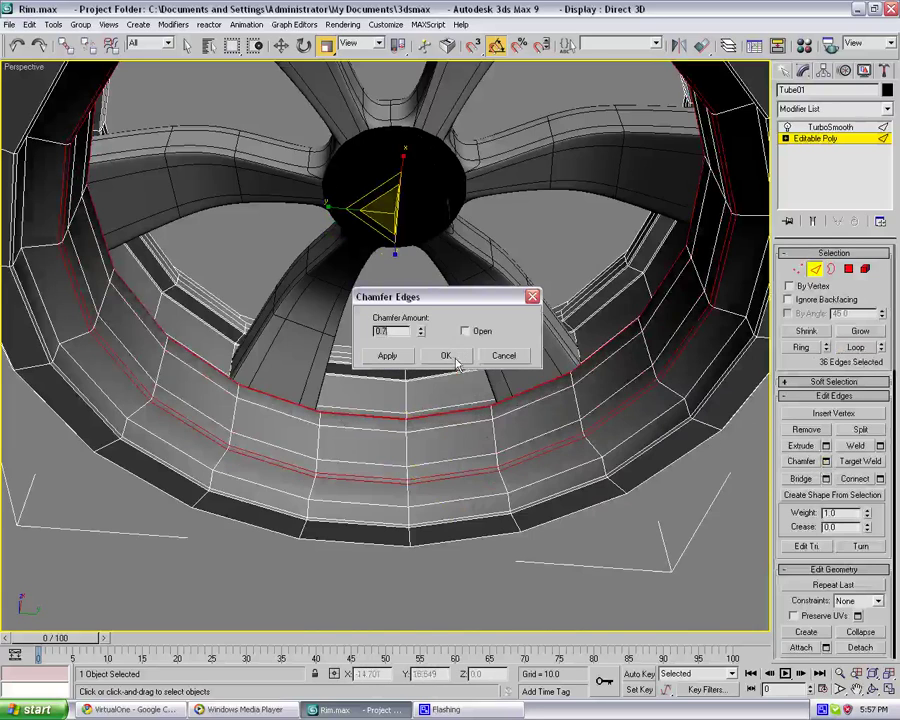
{"action": "left_click", "coordinate": [452, 359]}
Chamfer the two edge loops at the foot of the raised inner band by 0.5 and clear the selection
{"action": "left_click", "coordinate": [466, 498]}
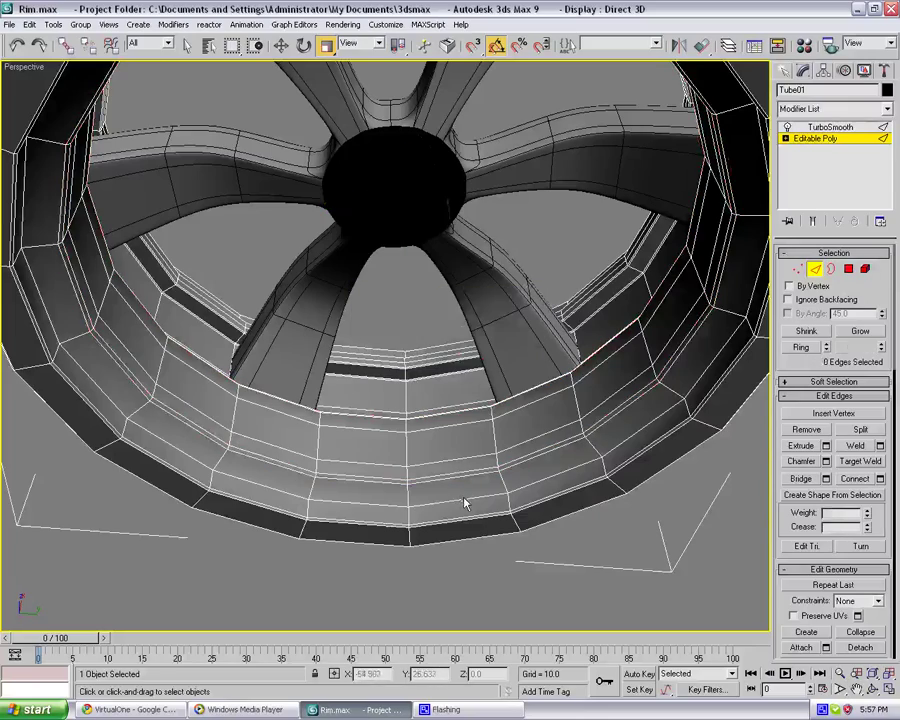
{"action": "left_click", "coordinate": [463, 499]}
{"action": "middle_click_drag", "start_coordinate": [468, 472], "coordinate": [575, 230], "text": "alt"}
{"action": "left_click", "coordinate": [533, 121]}
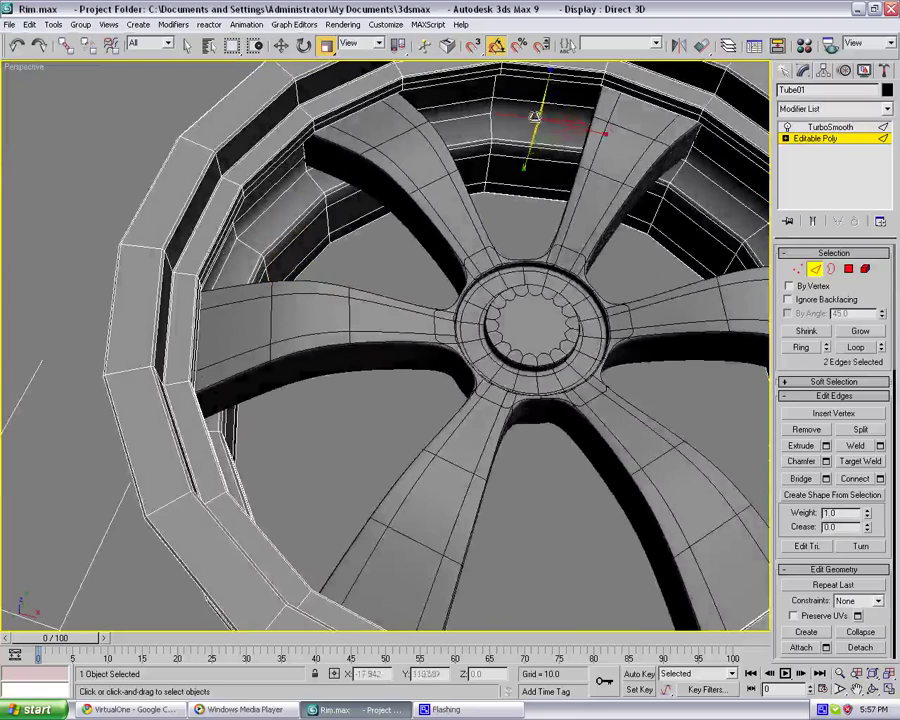
{"action": "left_click", "coordinate": [856, 347]}
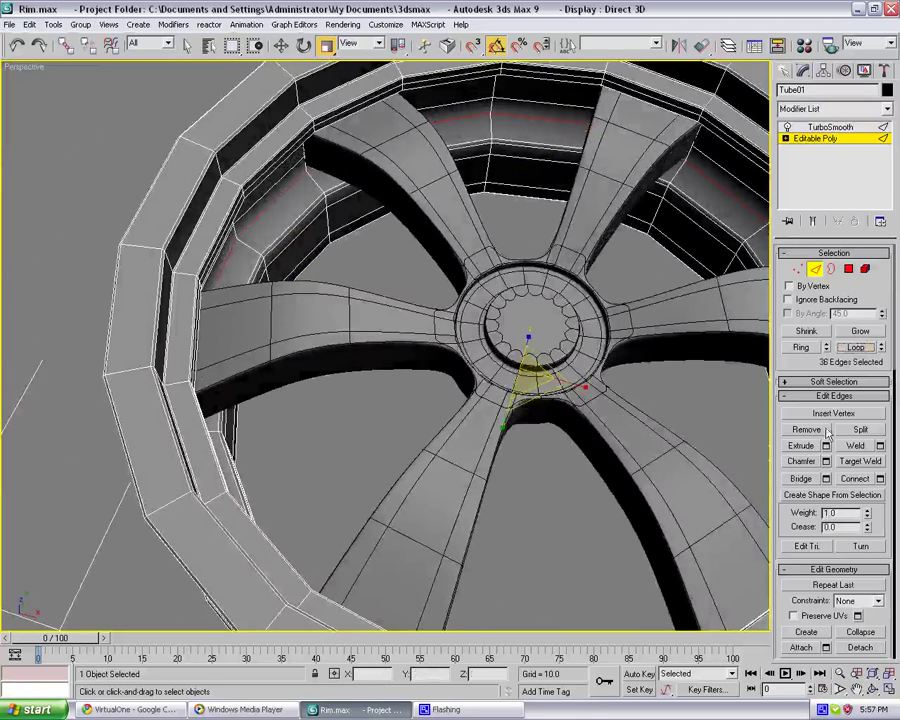
{"action": "left_click", "coordinate": [826, 461]}
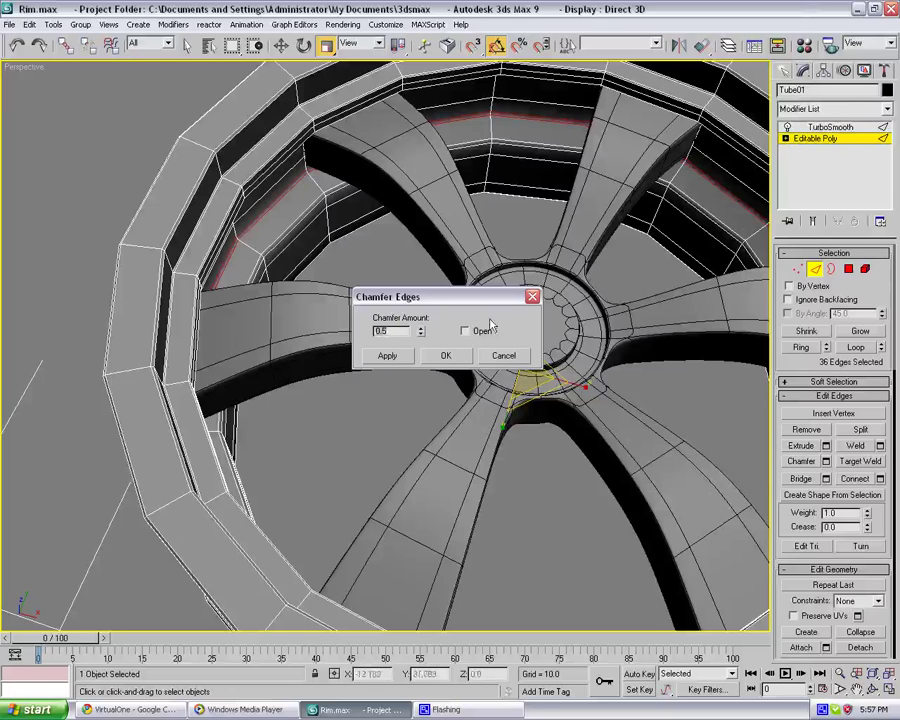
{"action": "left_click", "coordinate": [445, 355]}
{"action": "left_click", "coordinate": [374, 404]}
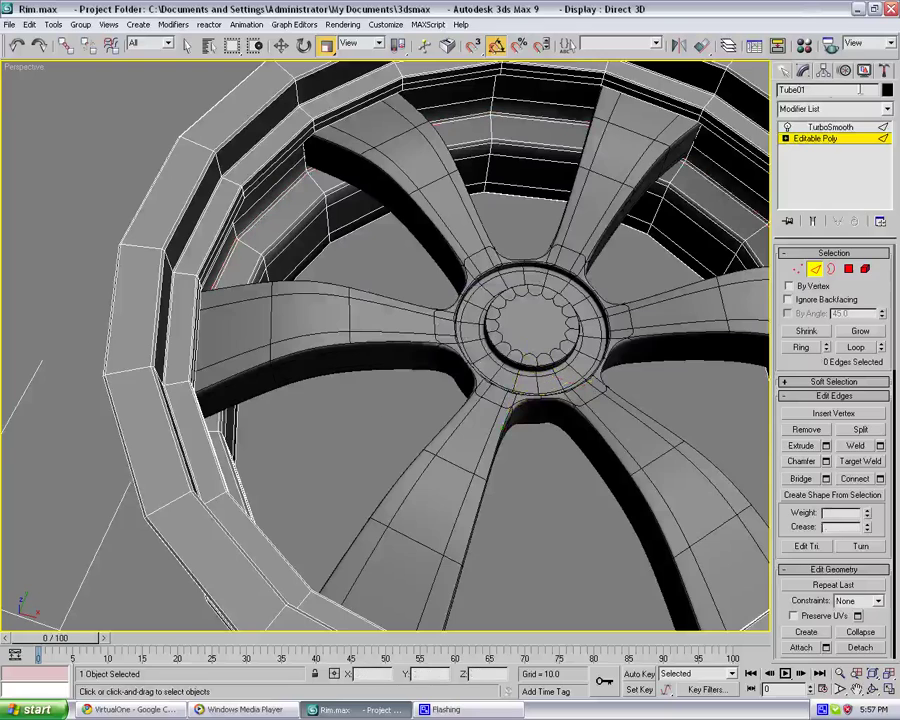
Return the barrel to its TurboSmooth level and deselect it to inspect the smoothed rim from the front
{"action": "left_click", "coordinate": [823, 129]}
{"action": "left_click", "coordinate": [363, 404]}
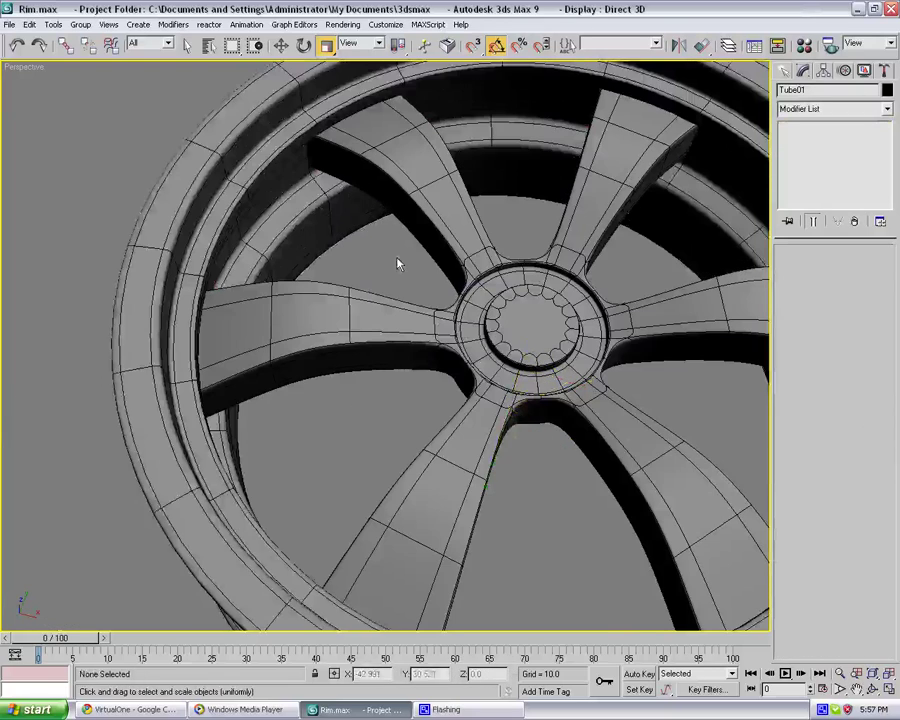
{"action": "middle_click_drag", "start_coordinate": [386, 237], "coordinate": [406, 229], "text": "alt"}
{"action": "scroll", "coordinate": [406, 229], "scroll_direction": "down", "scroll_amount": 3}
{"action": "middle_click_drag", "start_coordinate": [432, 187], "coordinate": [473, 290]}
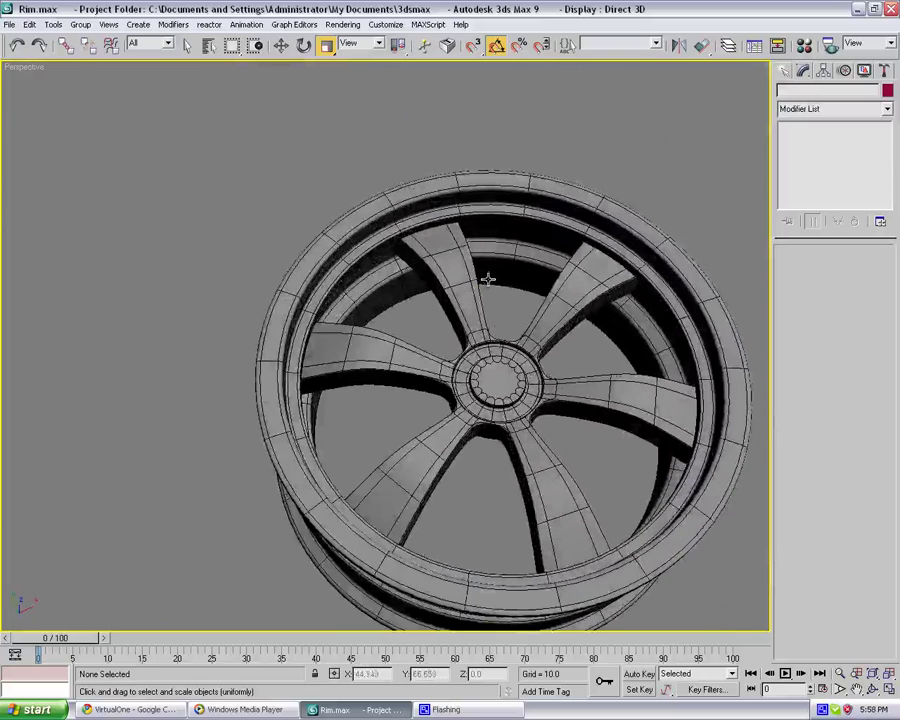
{"action": "middle_click_drag", "start_coordinate": [504, 273], "coordinate": [496, 281]}
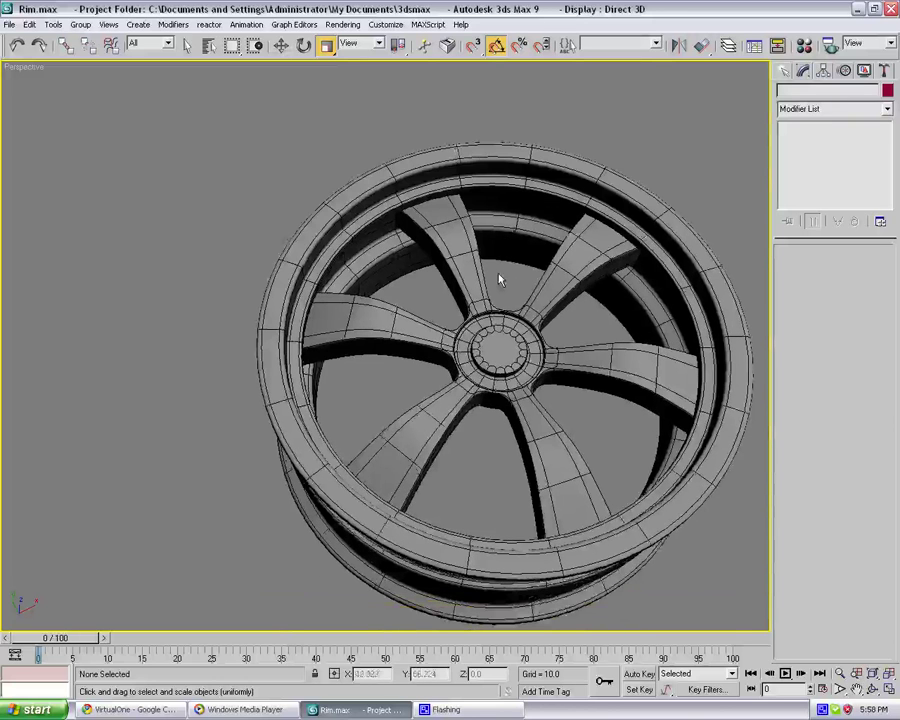
{"action": "scroll", "coordinate": [500, 277], "scroll_direction": "up", "scroll_amount": 5}
{"action": "middle_click_drag", "start_coordinate": [558, 269], "coordinate": [521, 234]}
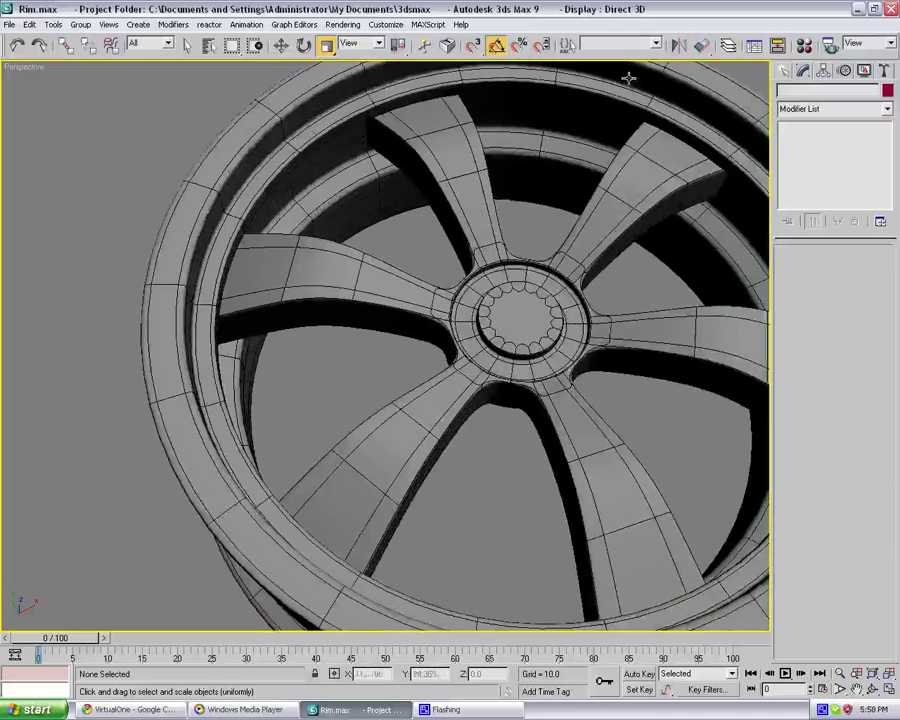